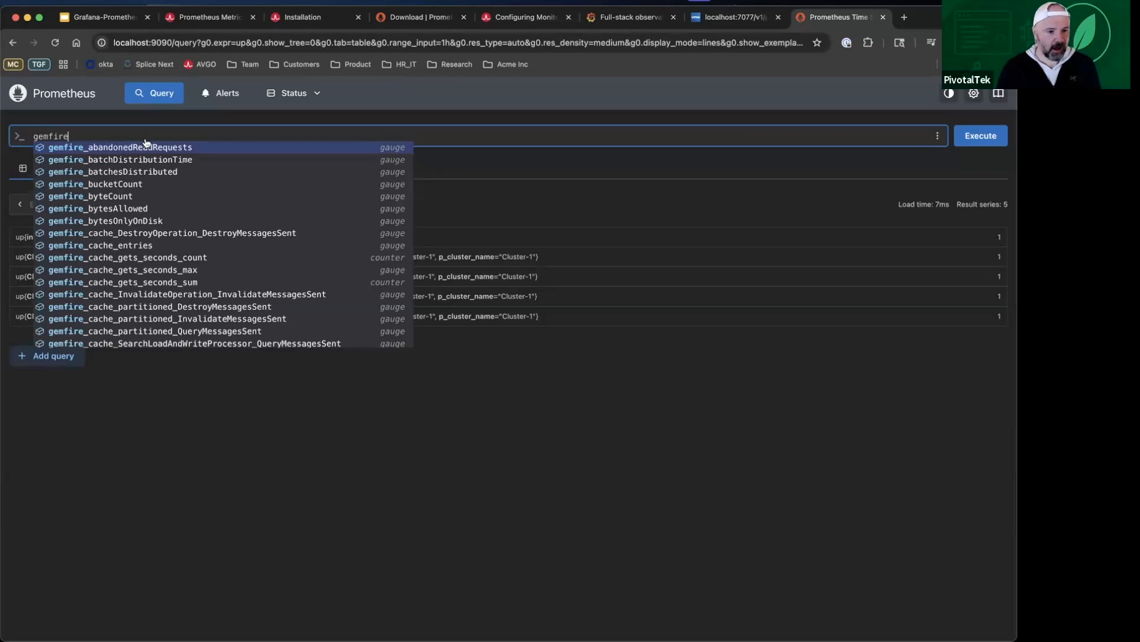
Step: Complete the expression as gemfire_servers from the suggested metrics and run the query
text(_ser)
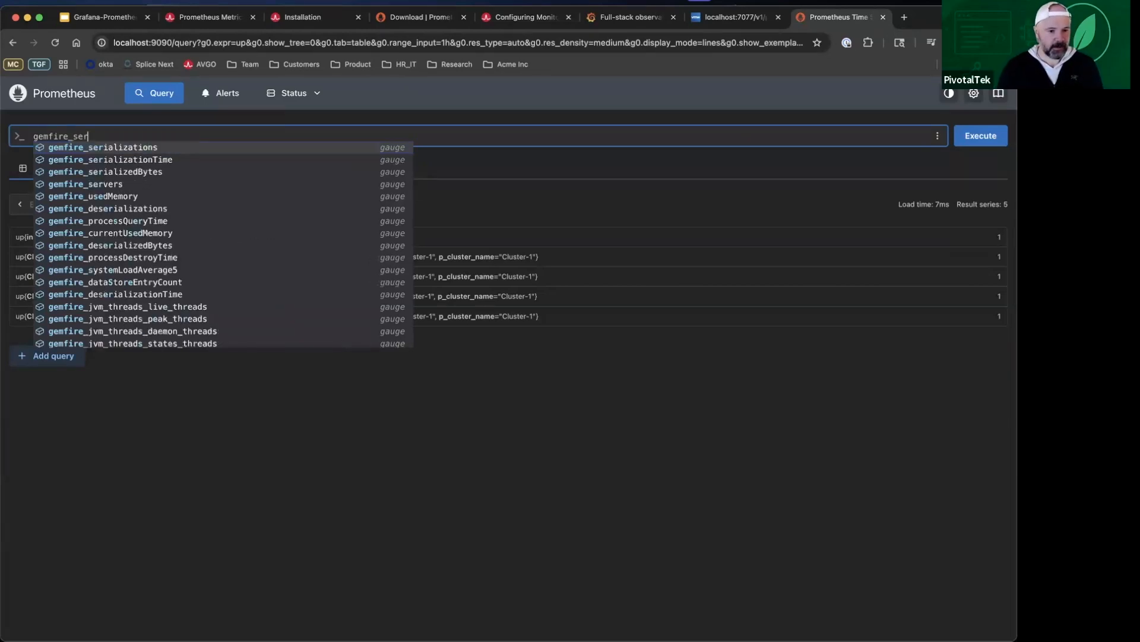
key(Down)
key(Down)
key(Down)
key(Return)
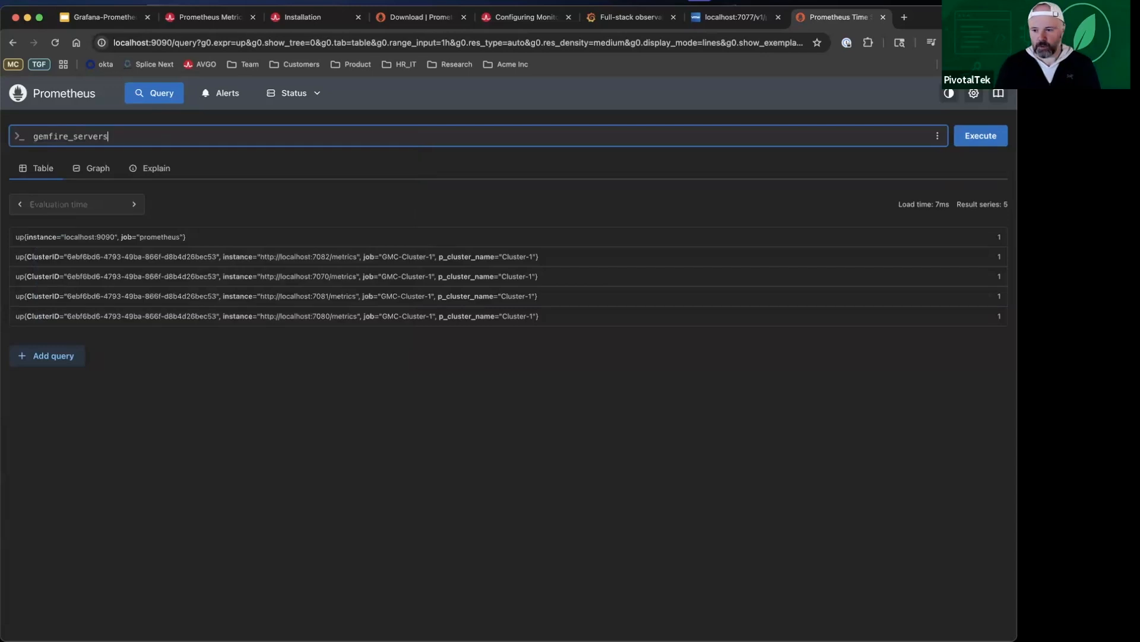
key(Return)
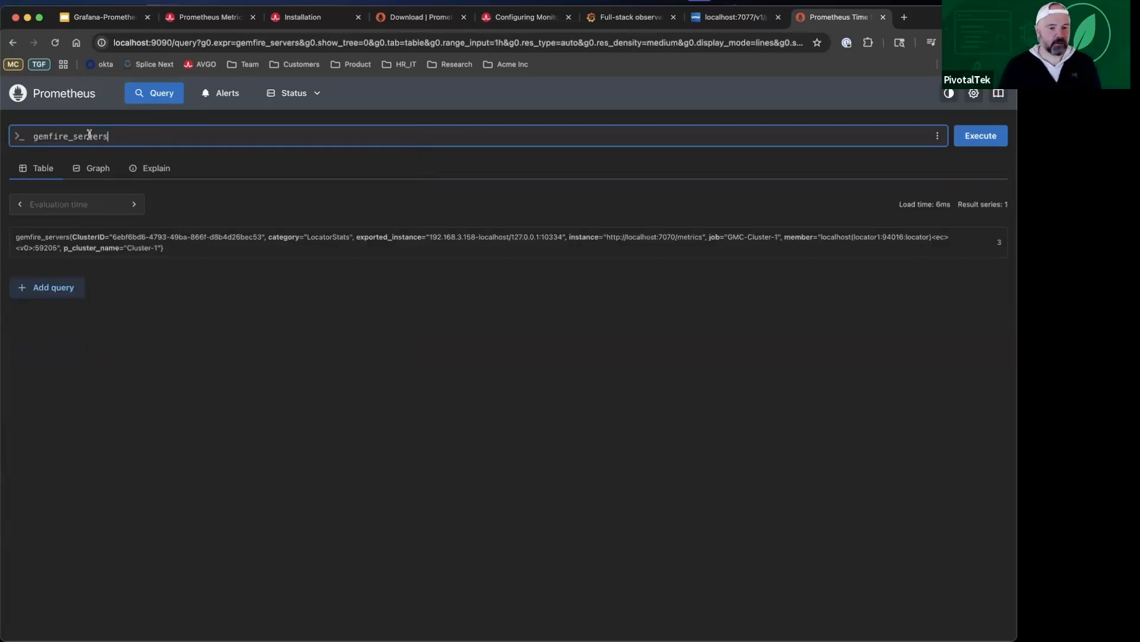
Step: Change the query to gemfire_regions, run it, and look through the series returned for the cluster members
key(BackSpace)
key(BackSpace)
key(BackSpace)
key(BackSpace)
key(BackSpace)
key(BackSpace)
key(BackSpace)
text(reg)
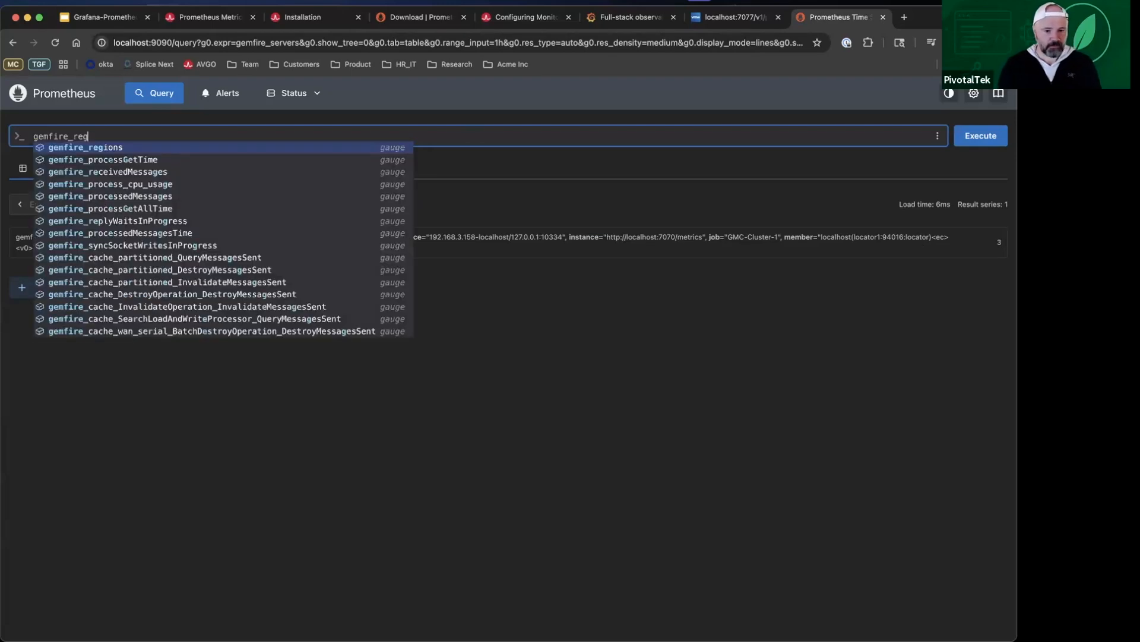
key(Return)
key(Return)
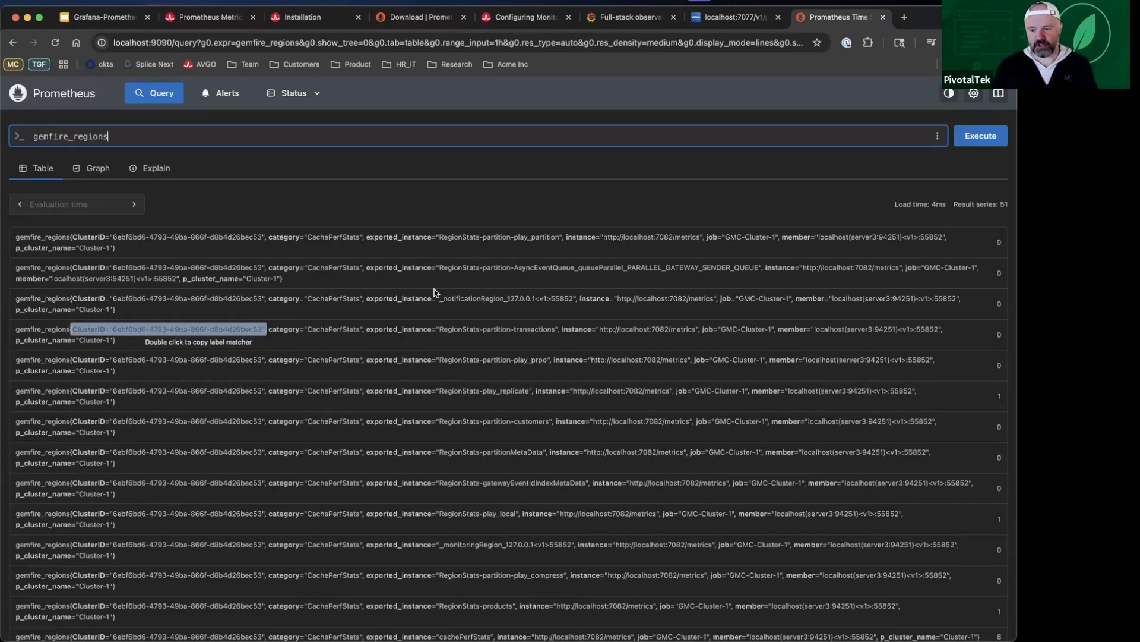
scroll(435, 292, down, 10)
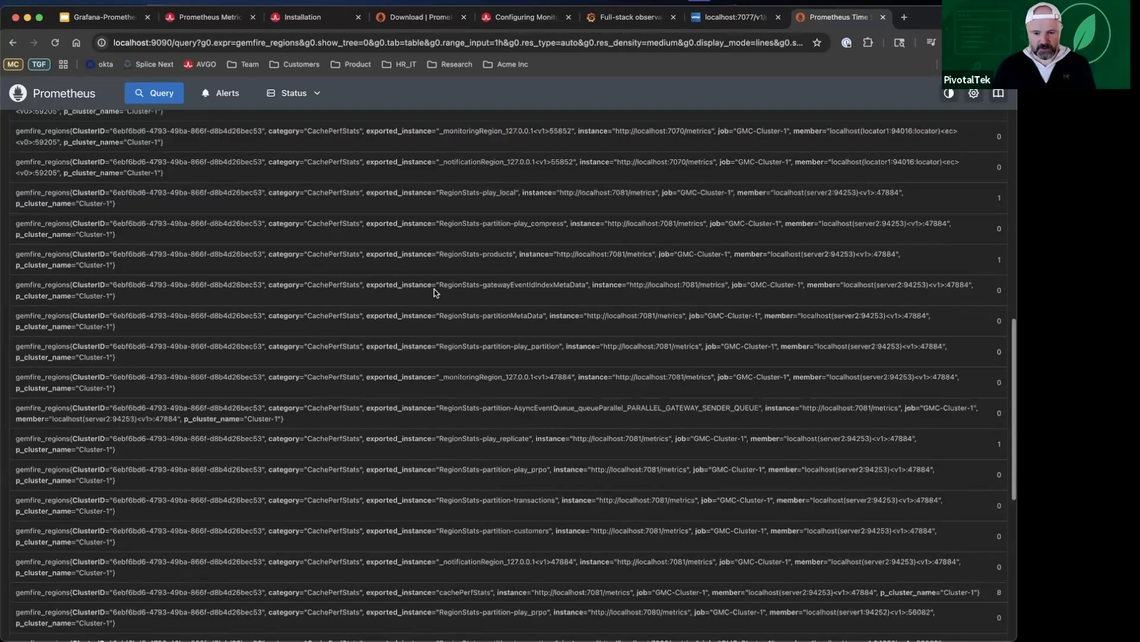
scroll(435, 292, down, 3)
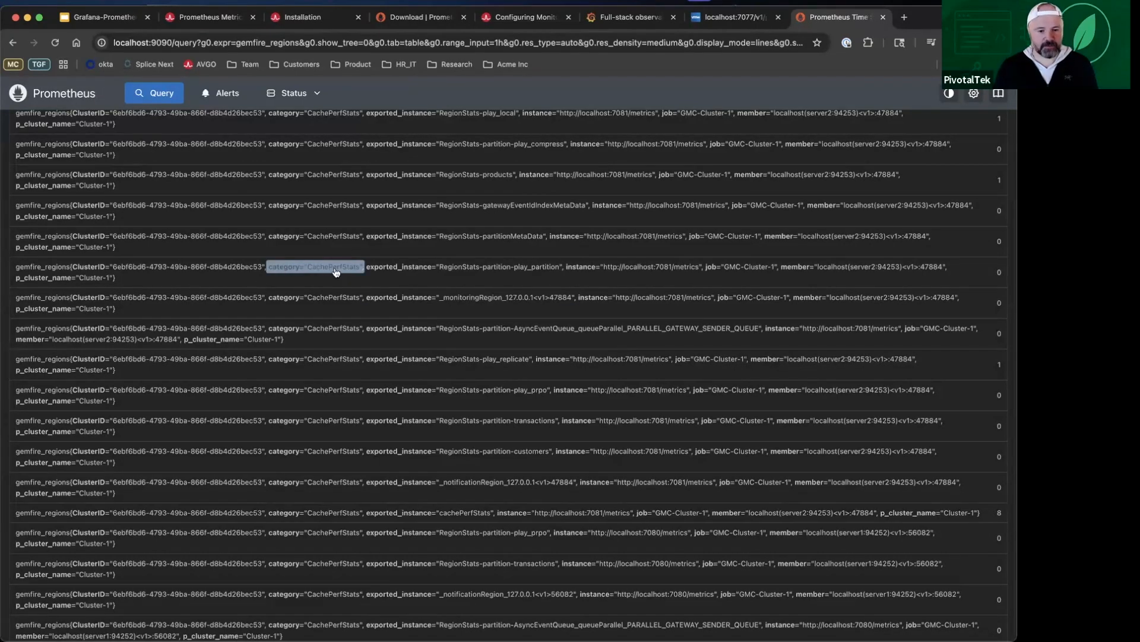
scroll(280, 186, up, 15)
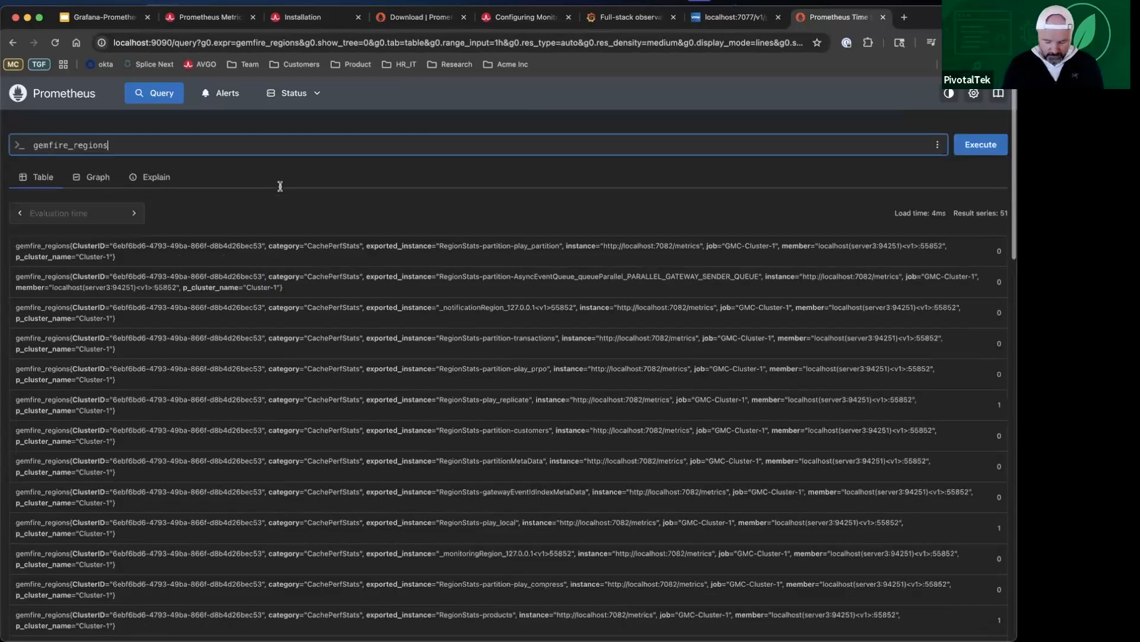
Step: Add a label filter to the gemfire_regions query so that category equals "CachePerfStats"
text({)
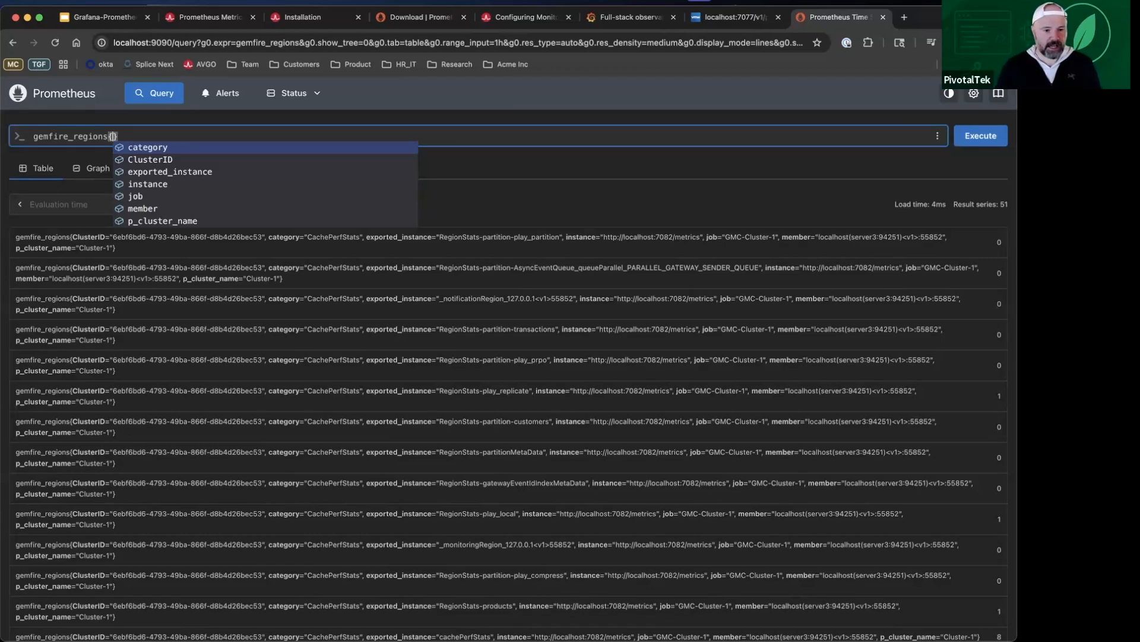
key(Return)
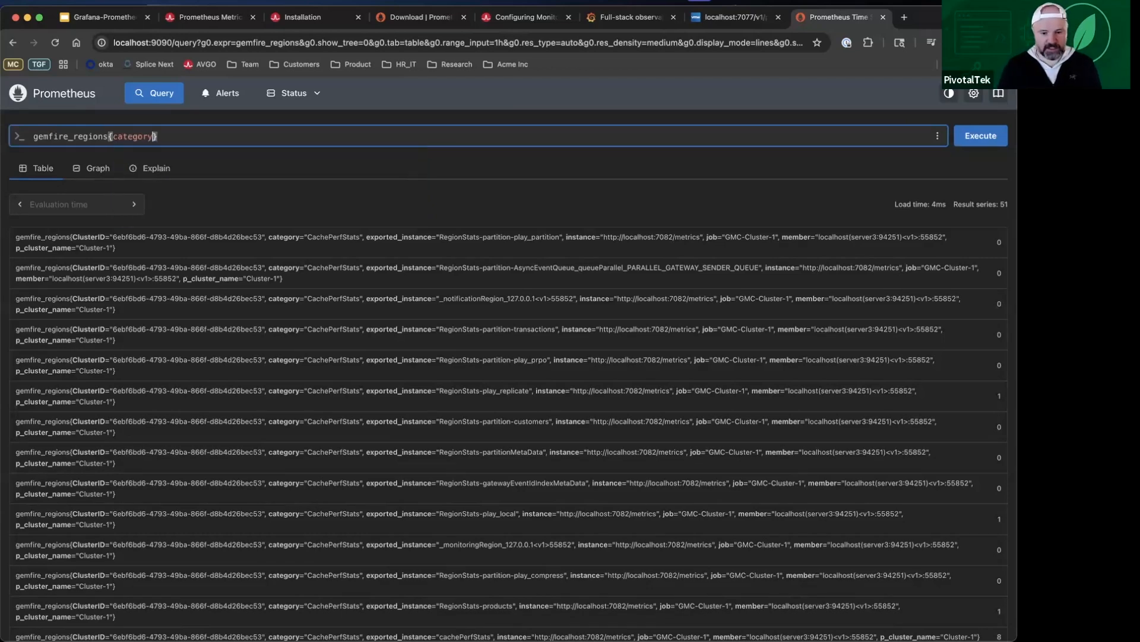
text(="ca)
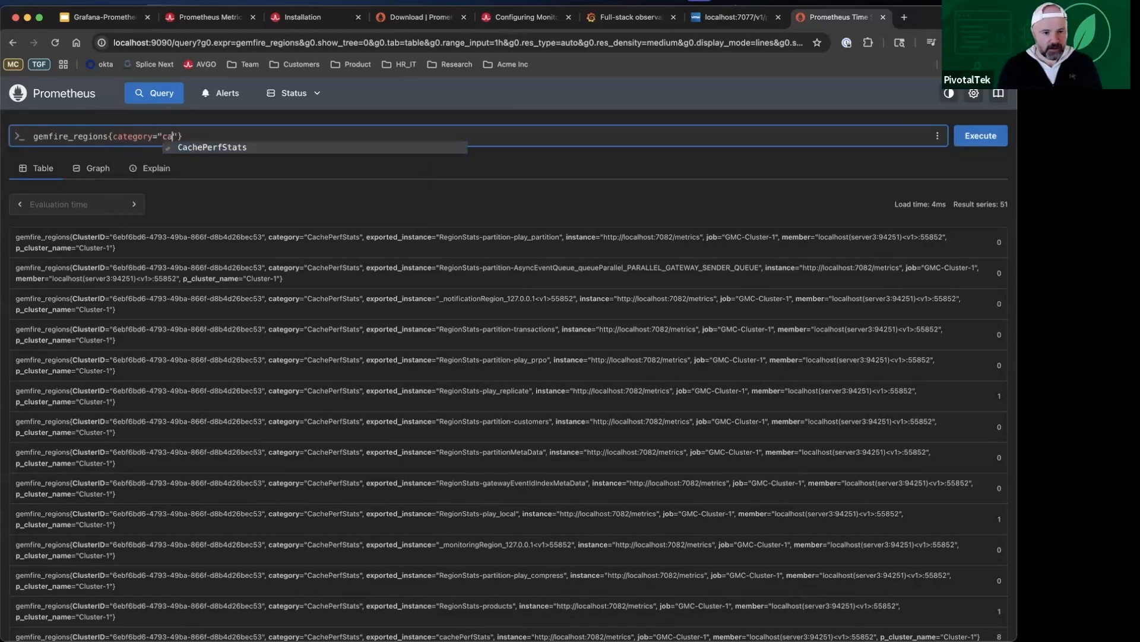
key(BackSpace)
key(BackSpace)
text(Cach)
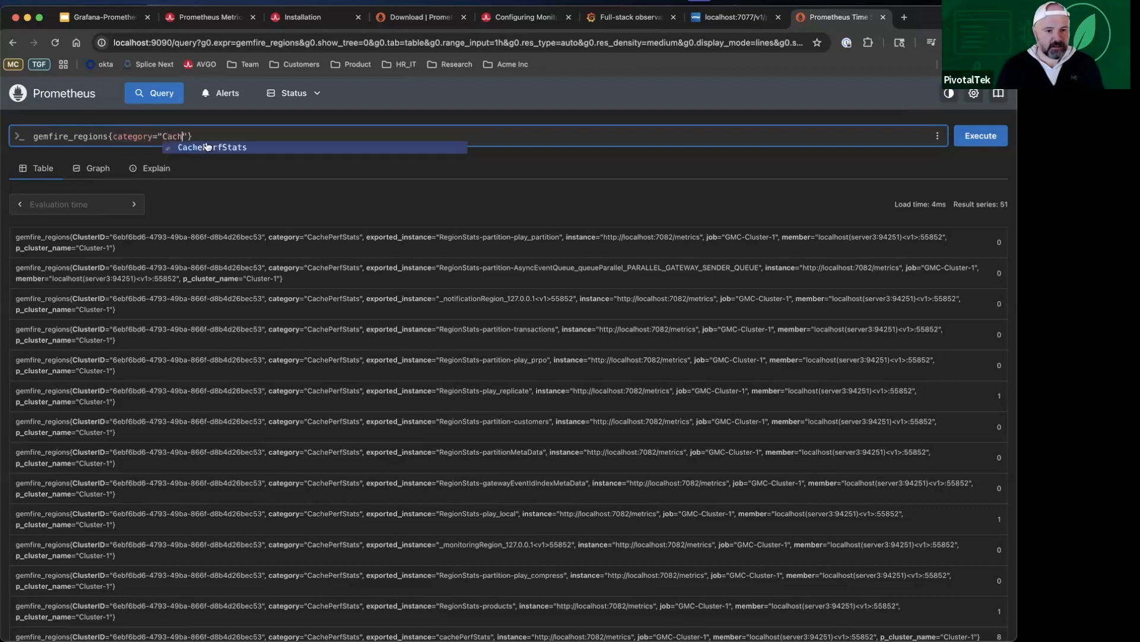
click(301, 145)
key(Right)
key(Right)
key(Return)
Step: Execute the filtered gemfire_regions query and examine the exported_instance labels of the returned series
click(989, 141)
scroll(657, 313, down, 8)
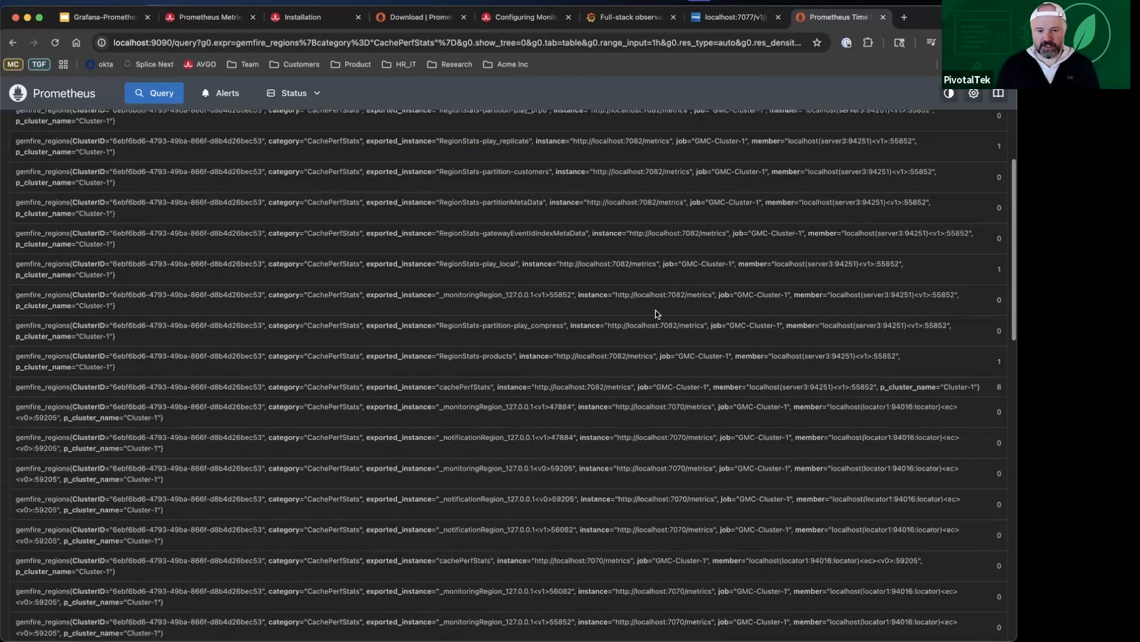
scroll(481, 143, down, 5)
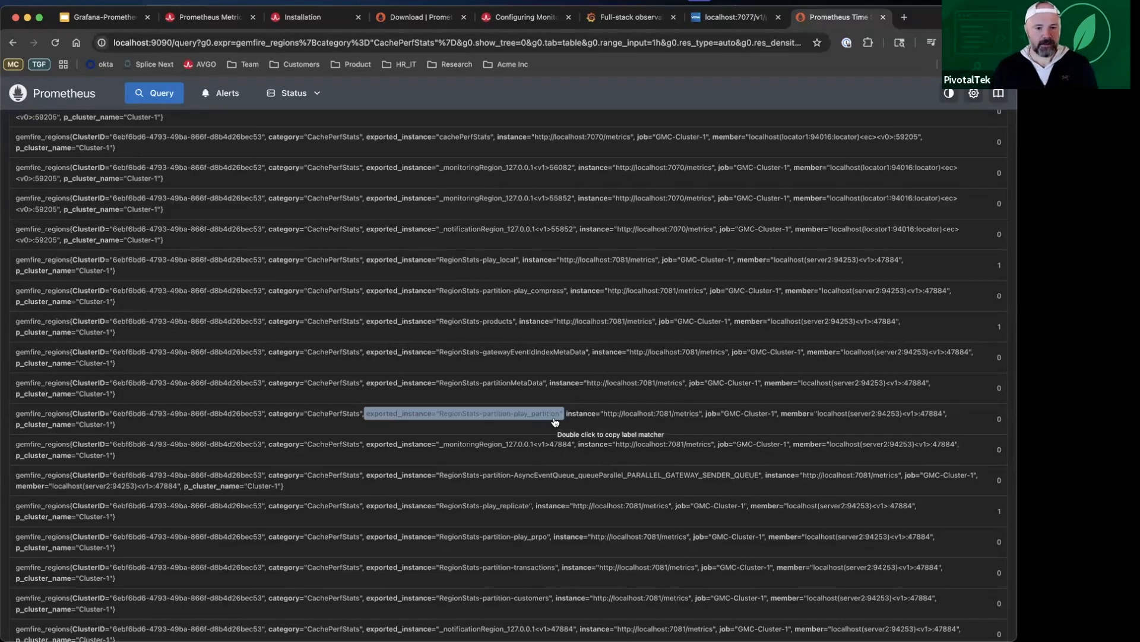
scroll(554, 421, up, 15)
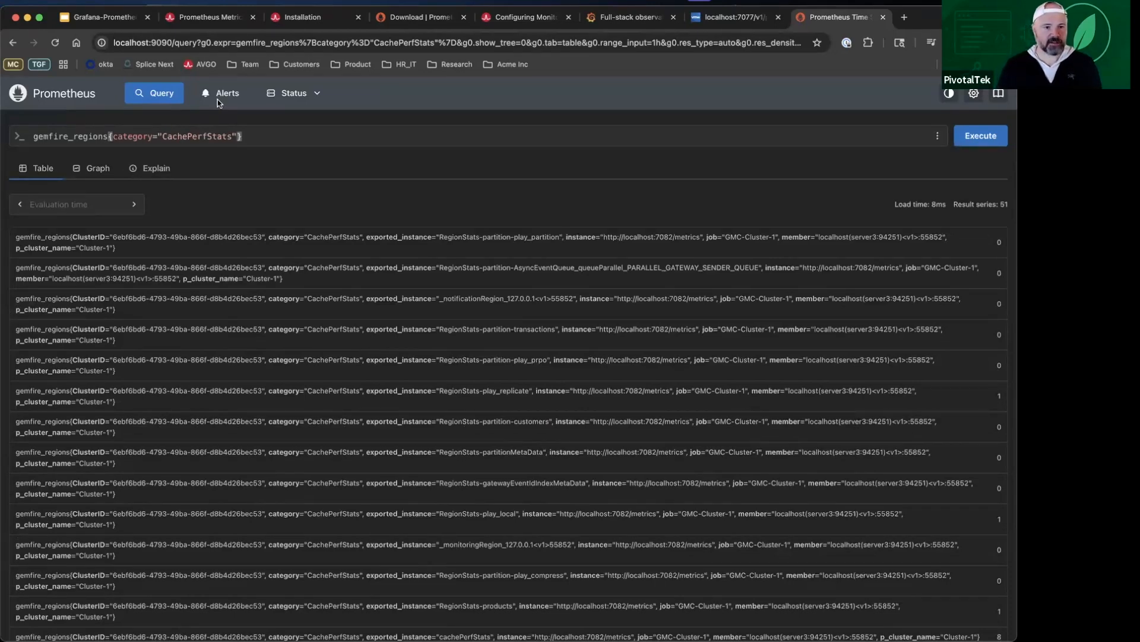
Step: Show the architecture diagram slide, and open the Grafana download page from the open source Grafana project on grafana.com
click(117, 21)
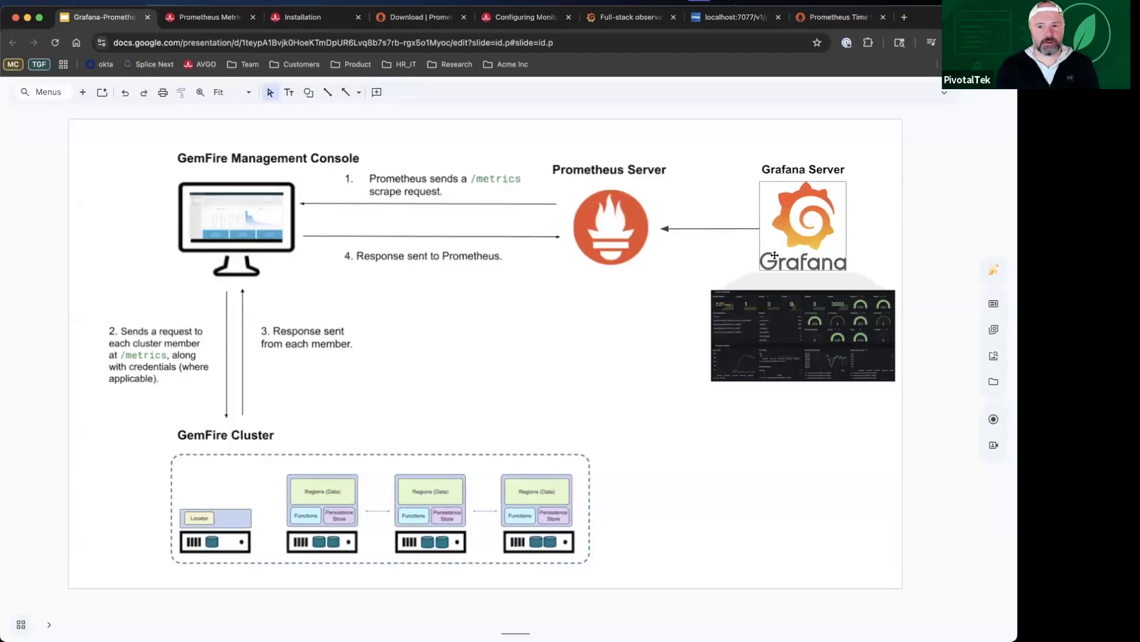
click(620, 18)
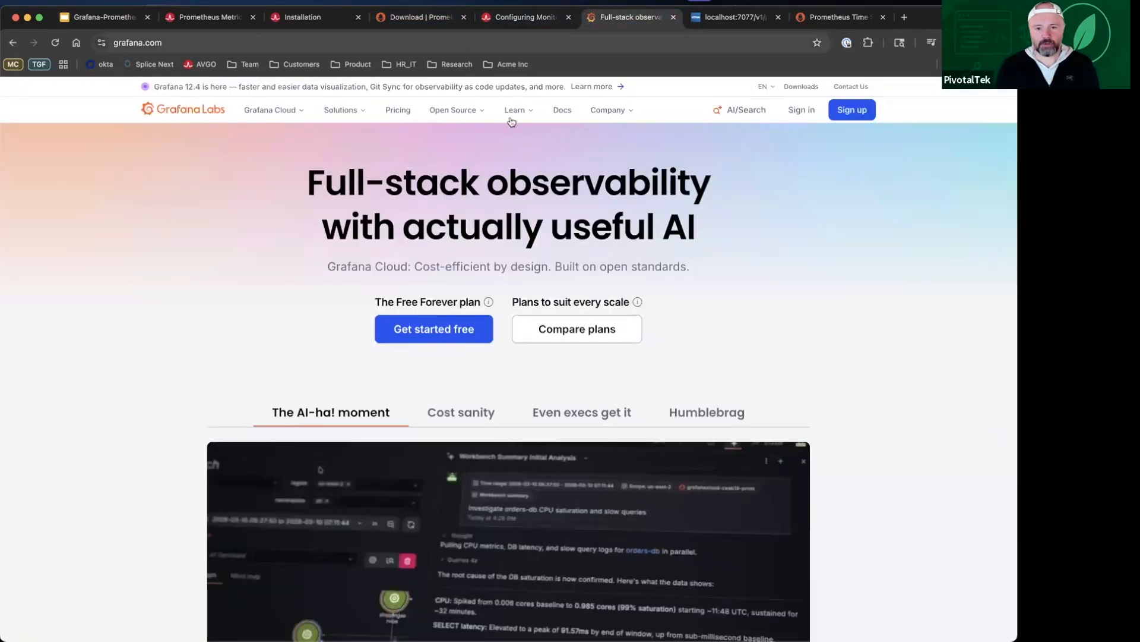
click(466, 110)
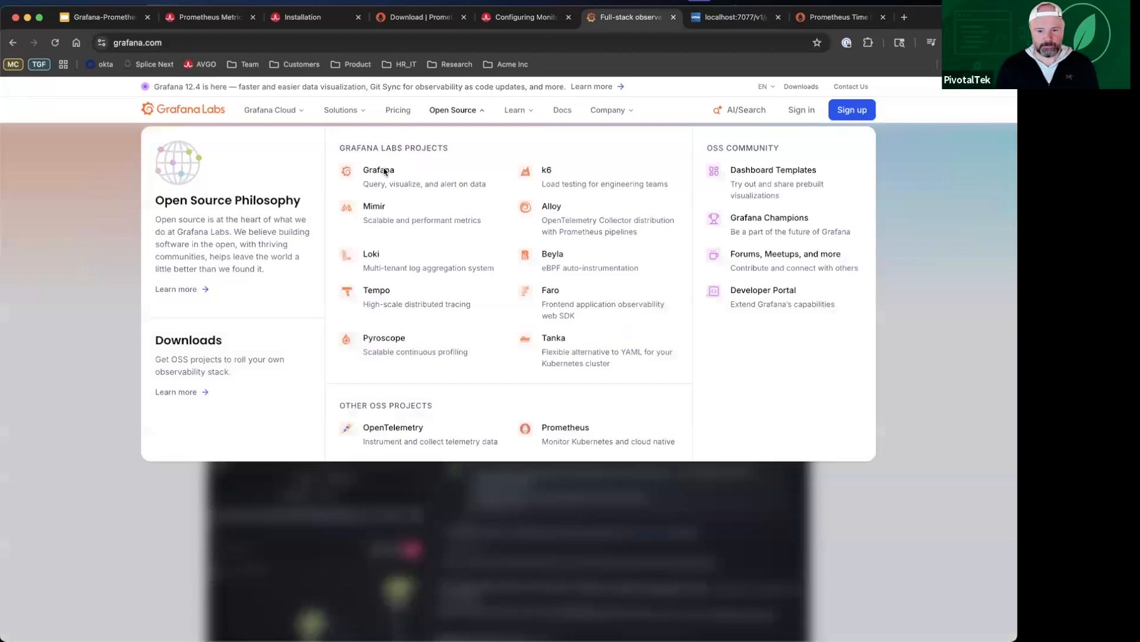
click(378, 171)
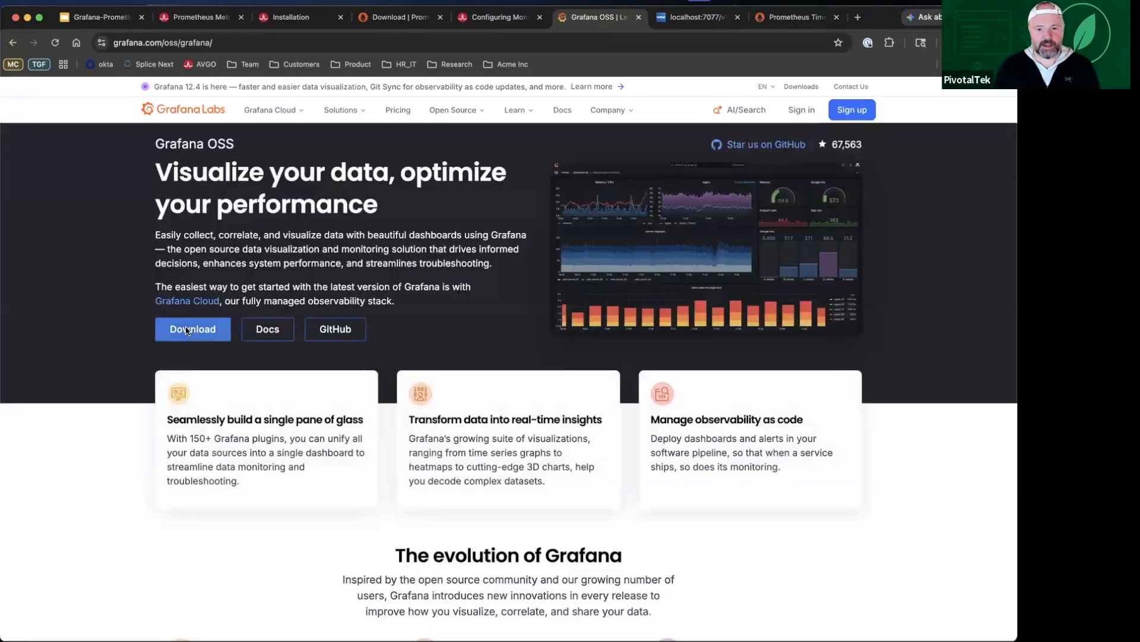
click(187, 330)
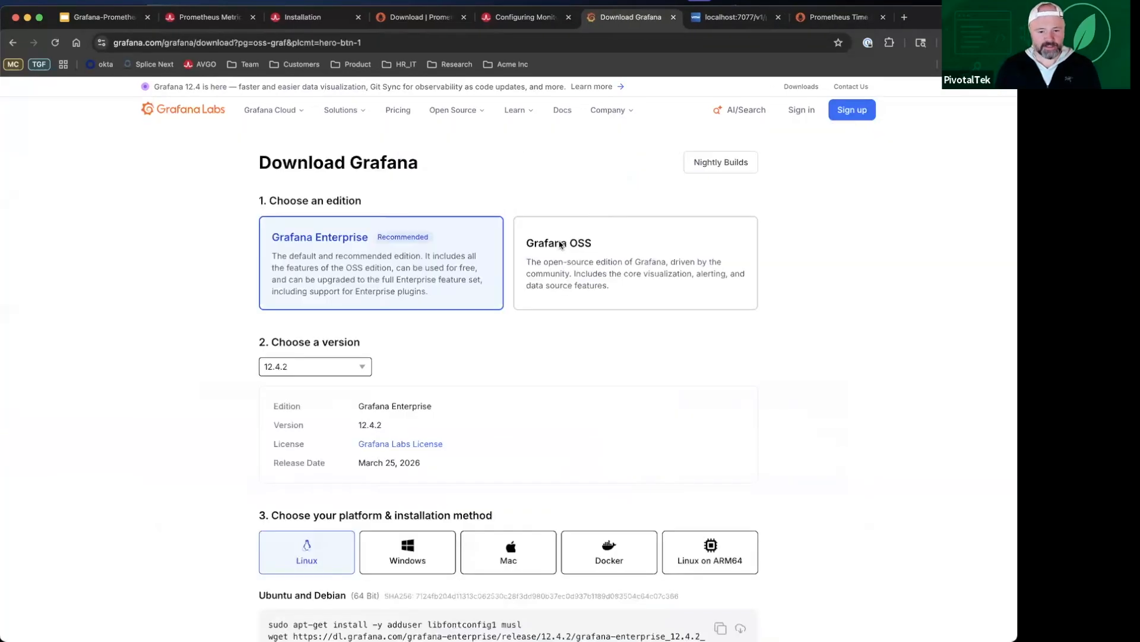
Step: Choose the Grafana OSS edition for Mac and bring the standalone ARM64 binaries download instructions into view
scroll(555, 401, down, 2)
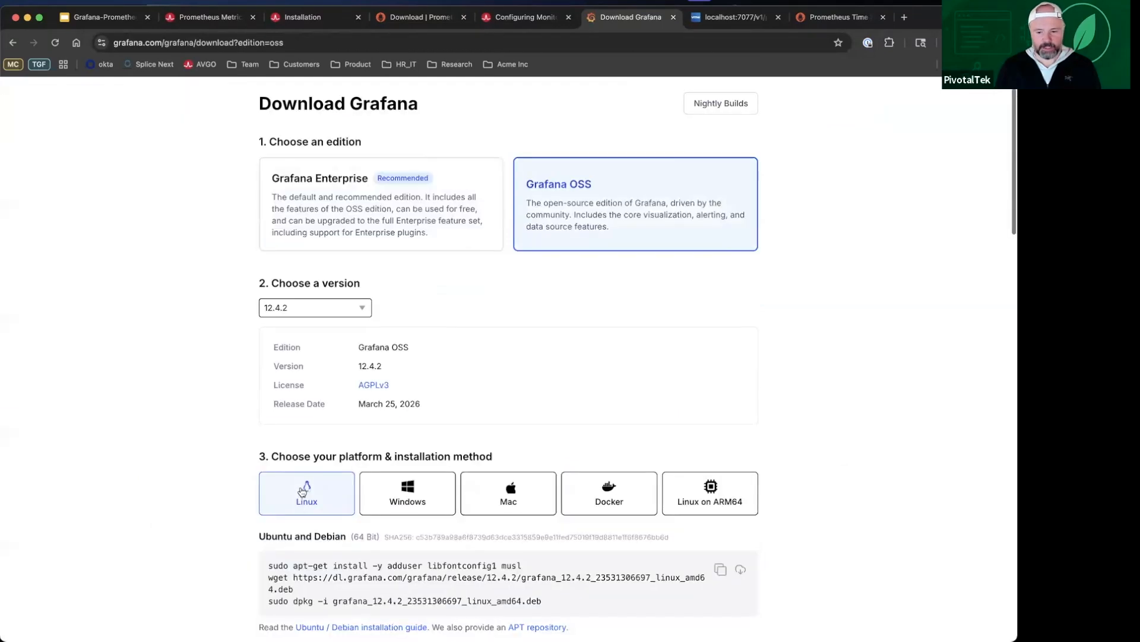
click(534, 494)
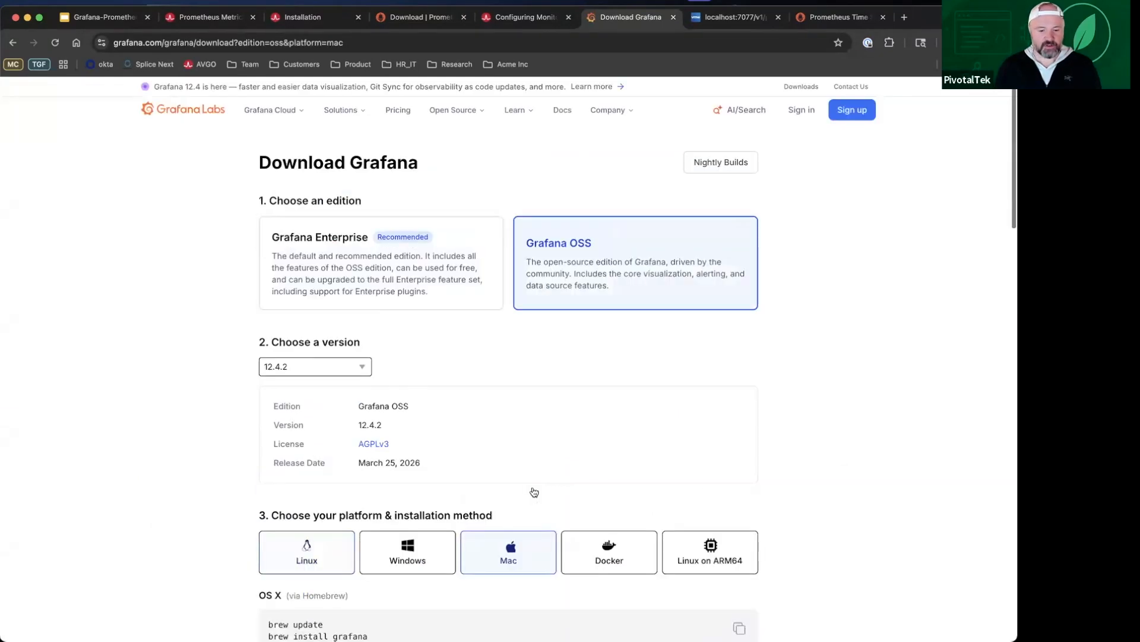
scroll(521, 291, down, 4)
scroll(526, 472, down, 5)
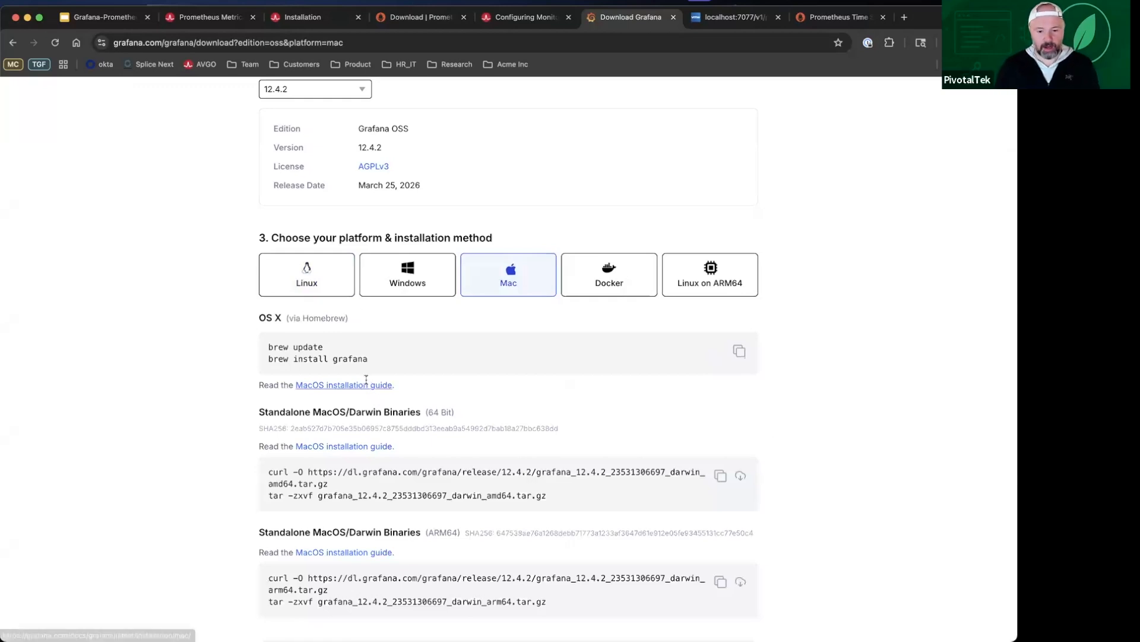
scroll(324, 409, down, 2)
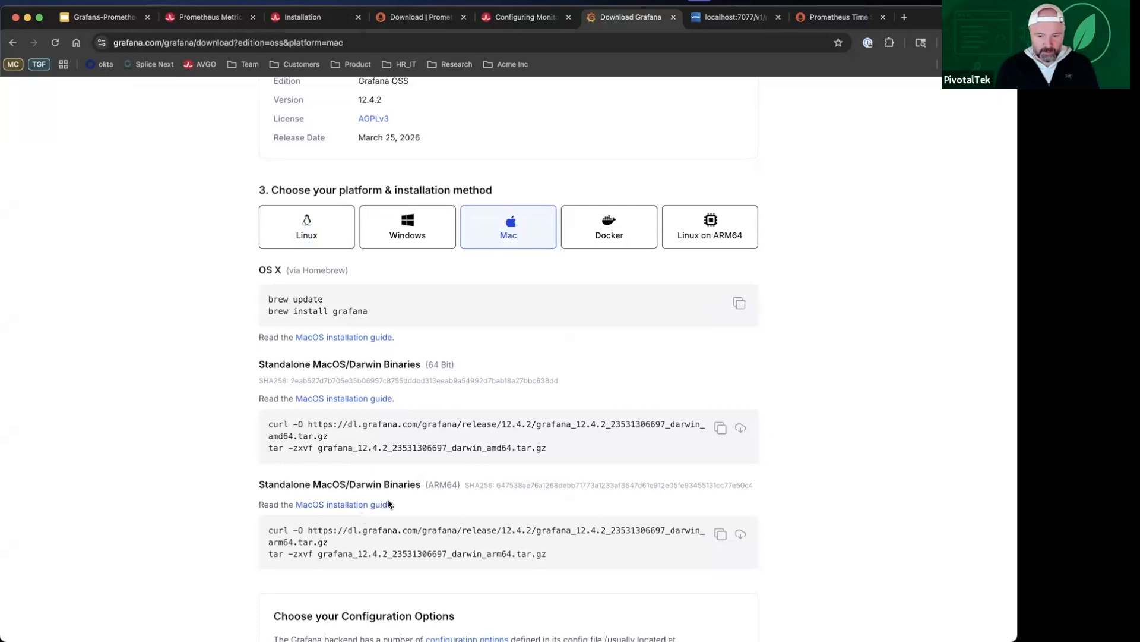
scroll(443, 472, down, 1)
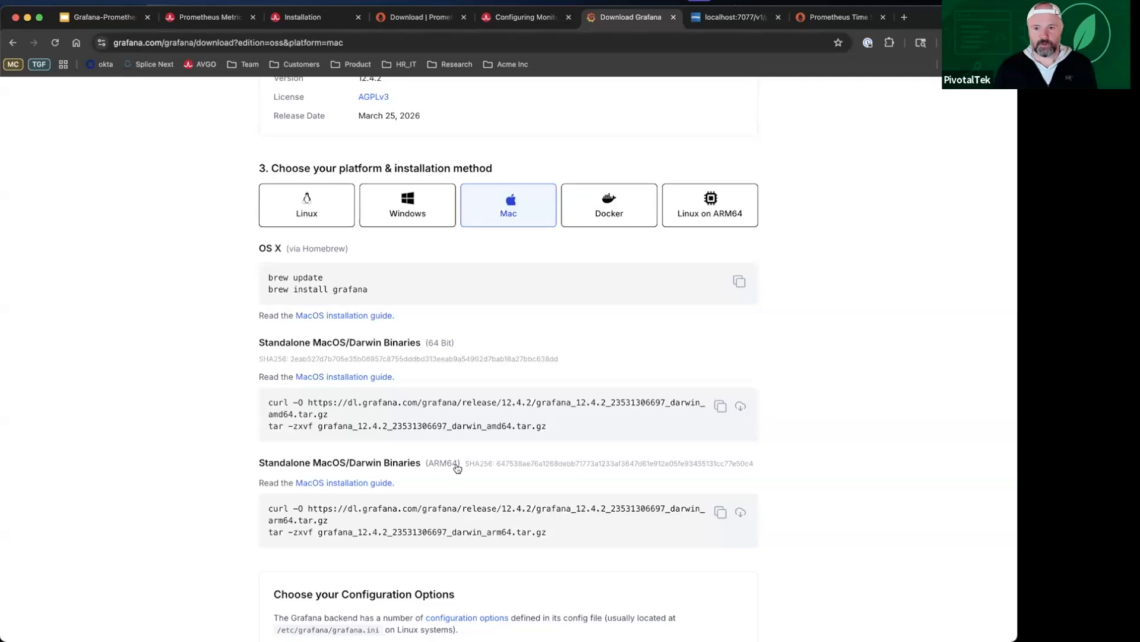
Step: Switch to the terminal and open a new session alongside the running Prometheus one
key(super+Tab)
key(super+Tab)
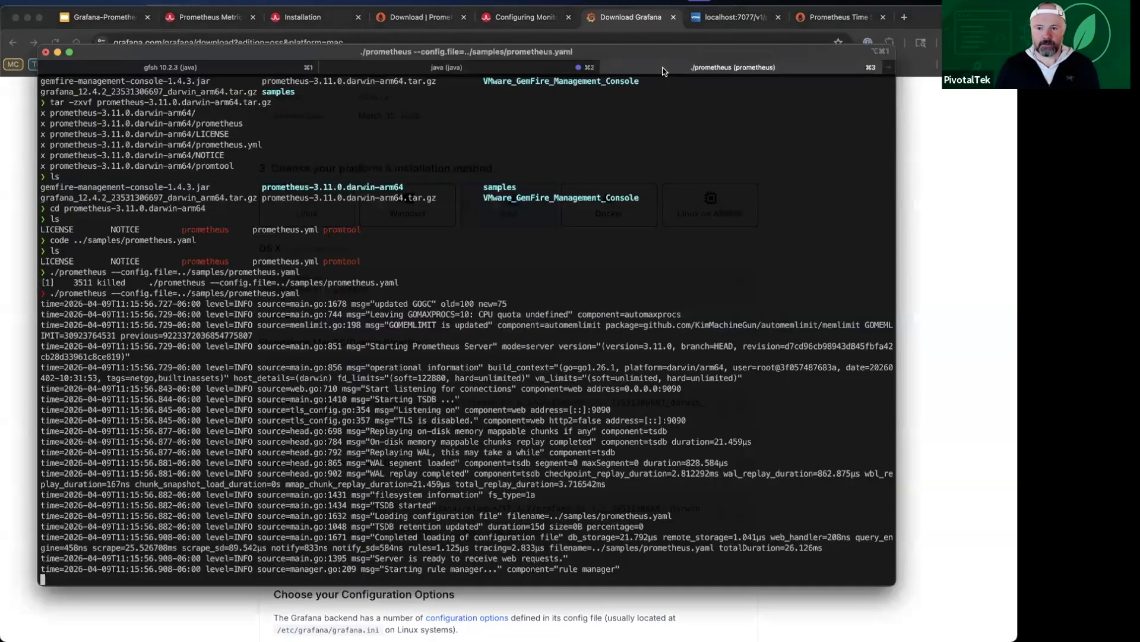
right_click(663, 71)
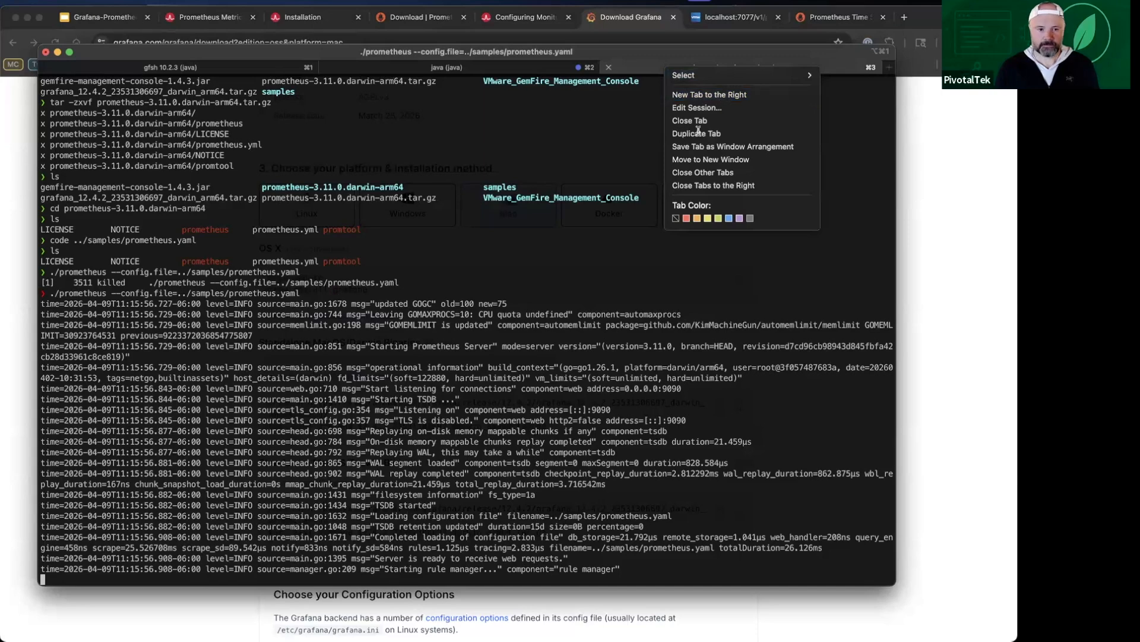
key(super+t)
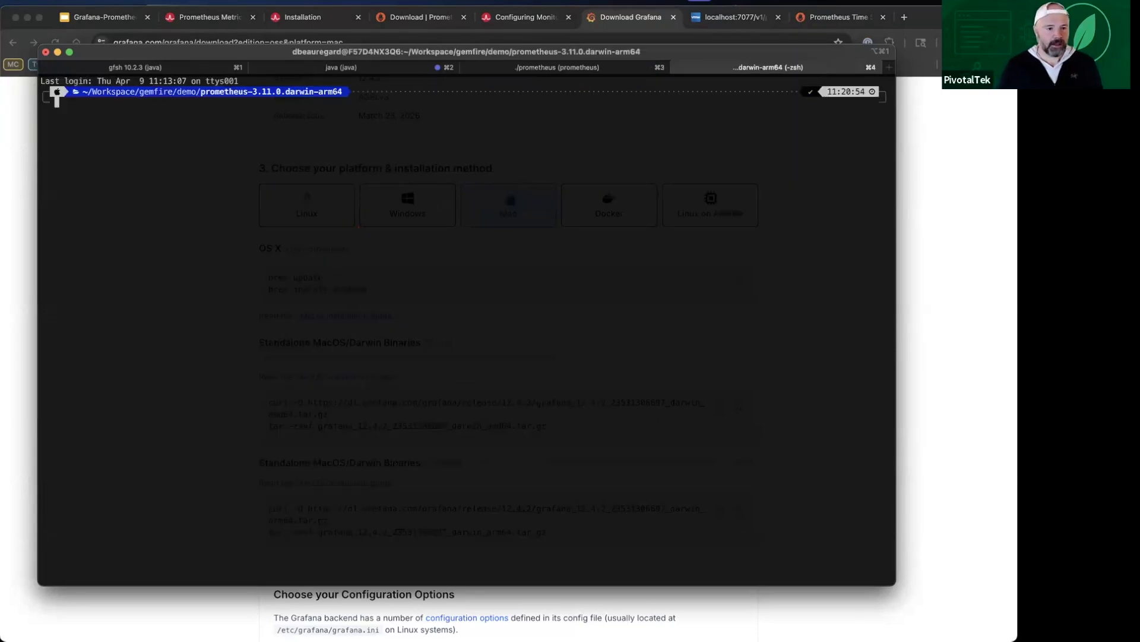
Step: List the Prometheus folder's contents, move up to the demo folder with cd .., and list its files
text(ls)
key(Return)
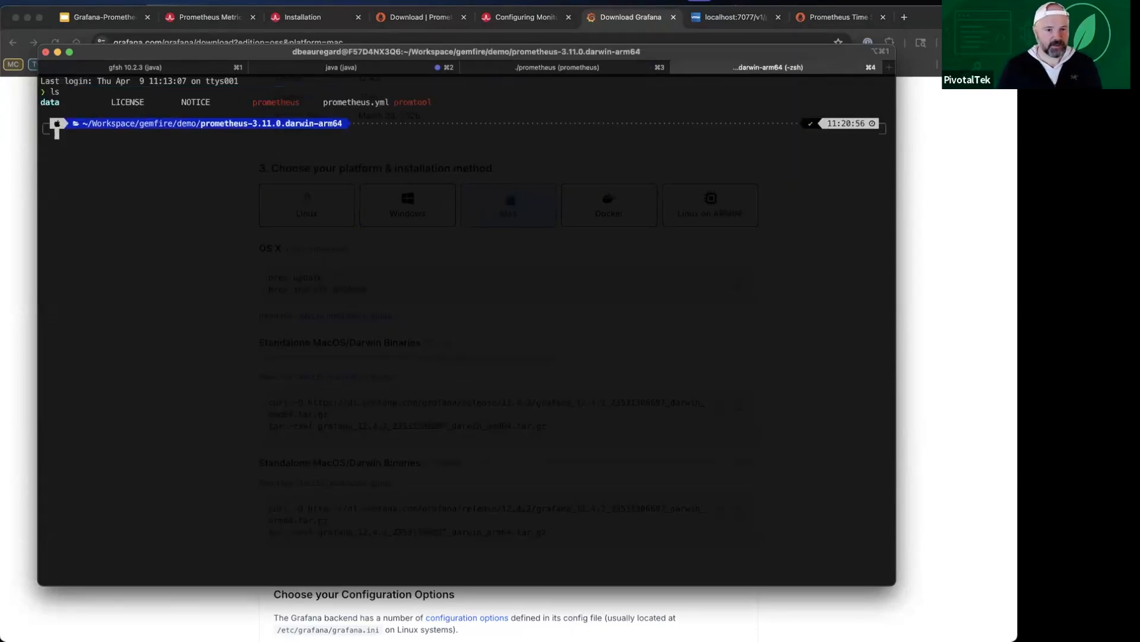
text(cd ..)
key(Return)
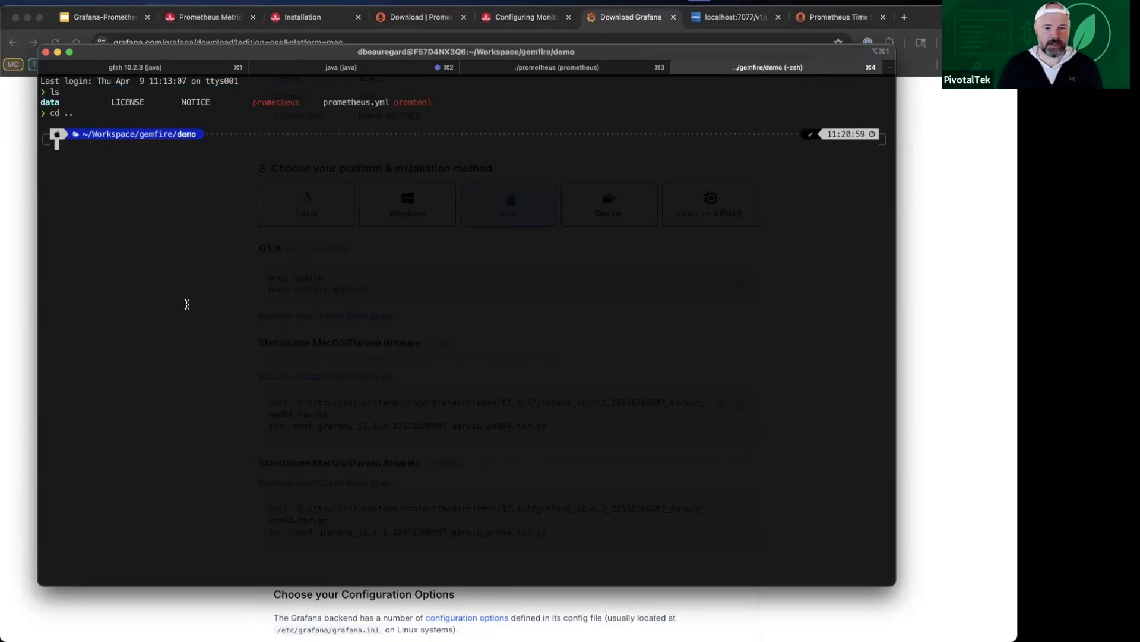
text(ls)
key(Return)
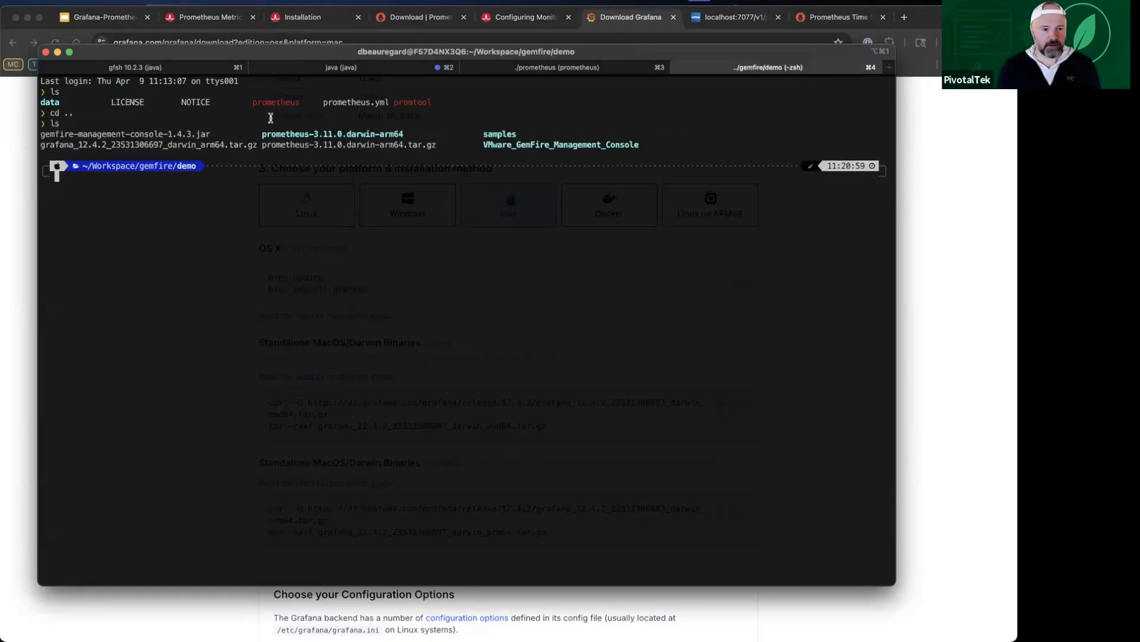
double_click(86, 147)
key(super+c)
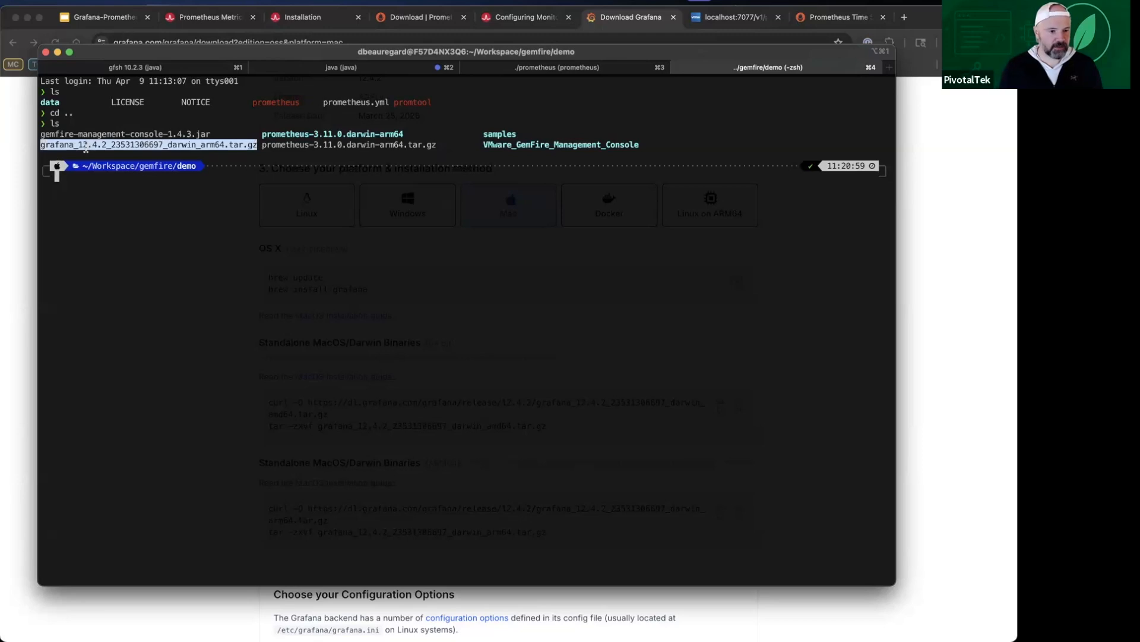
text(tar)
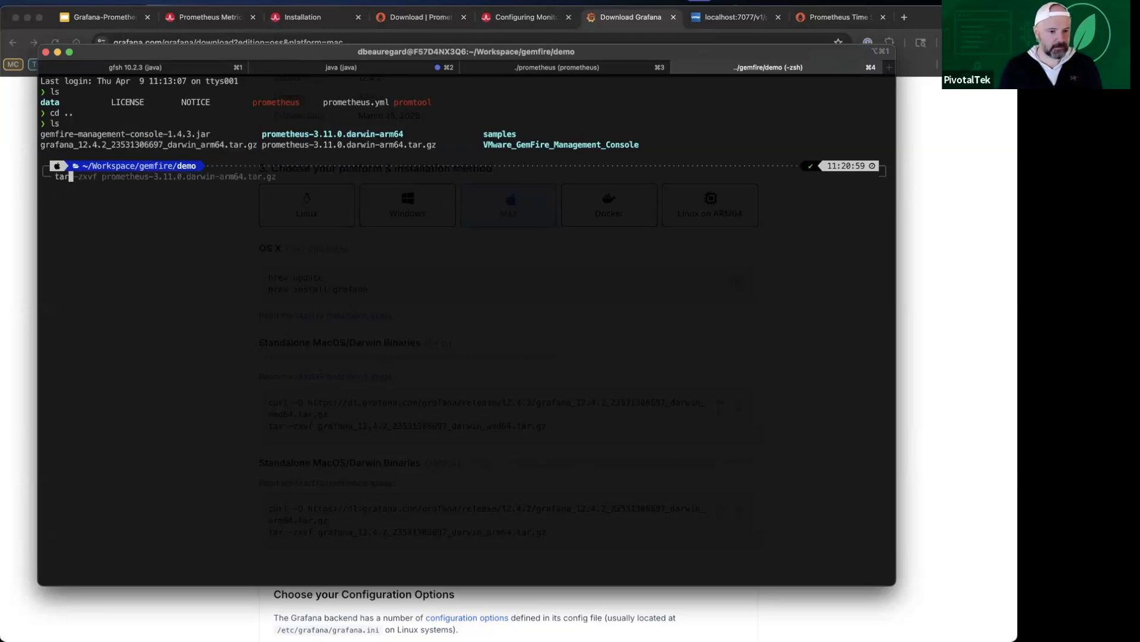
text( -zxvf)
key(super+v)
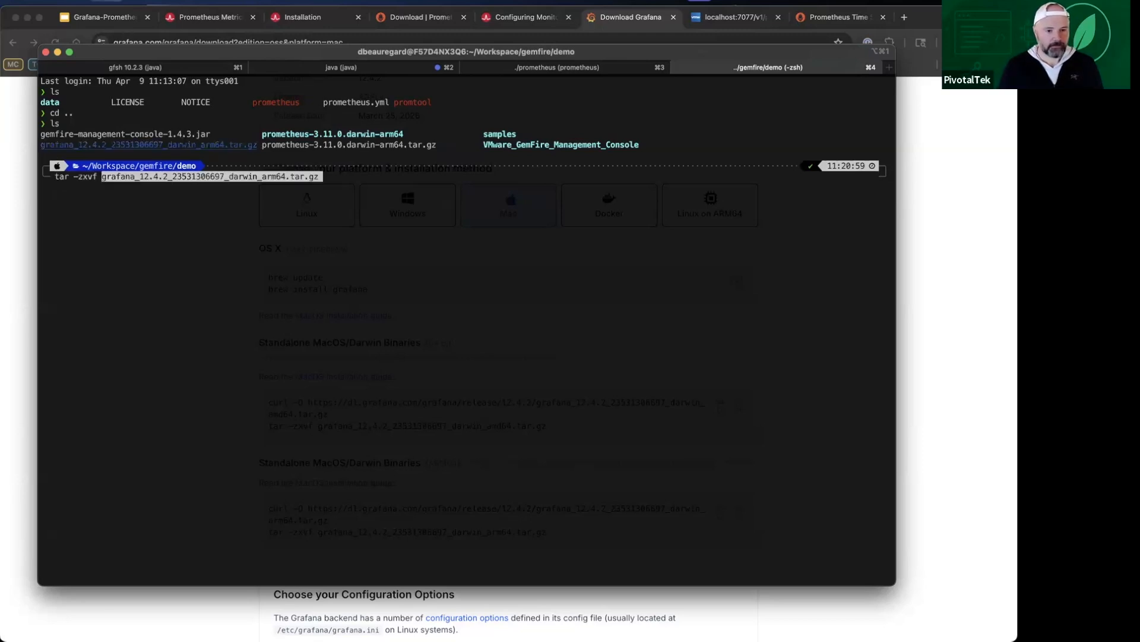
key(Return)
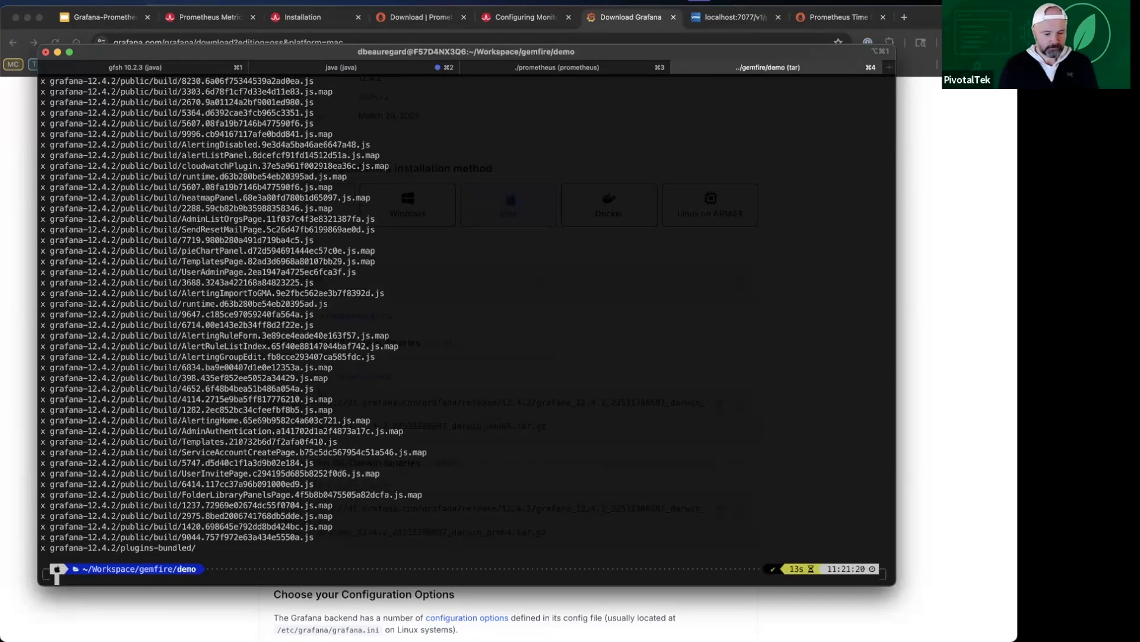
Step: Change into the extracted grafana-12.4.2 folder and list its contents, and do the same for its bin subfolder
text(cd g)
key(Tab)
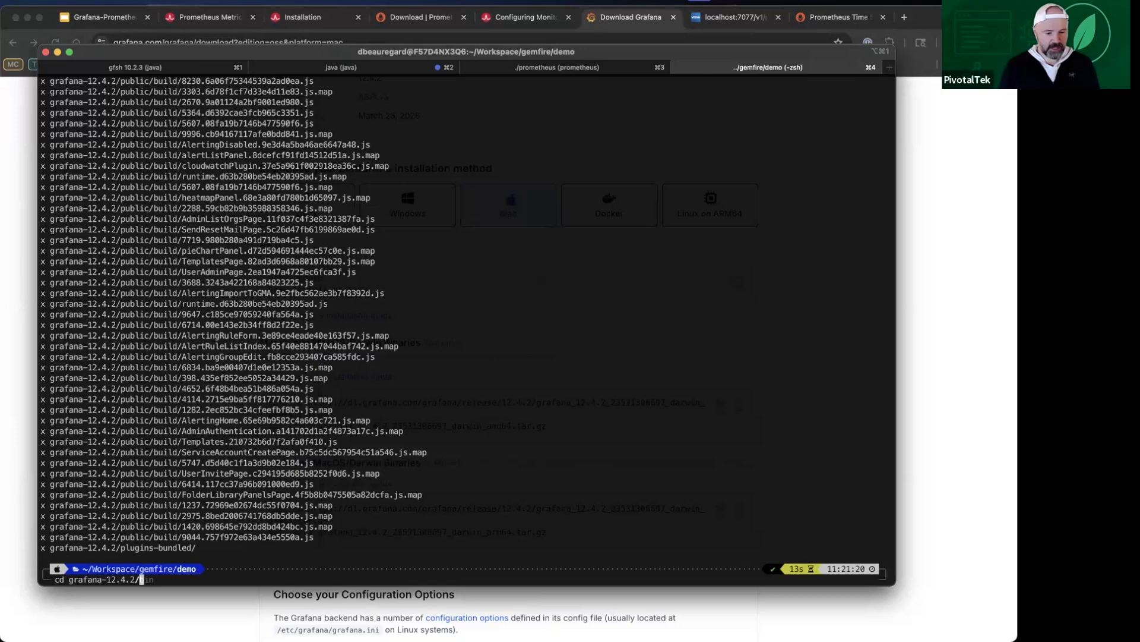
key(Return)
text(ls)
key(Return)
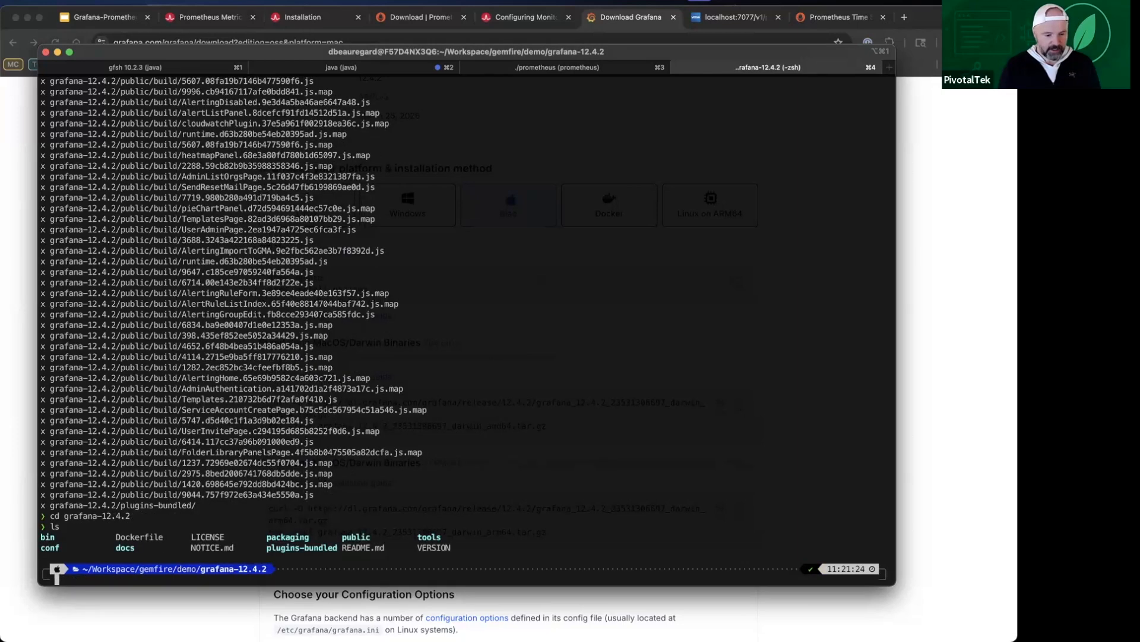
text(cd bin/)
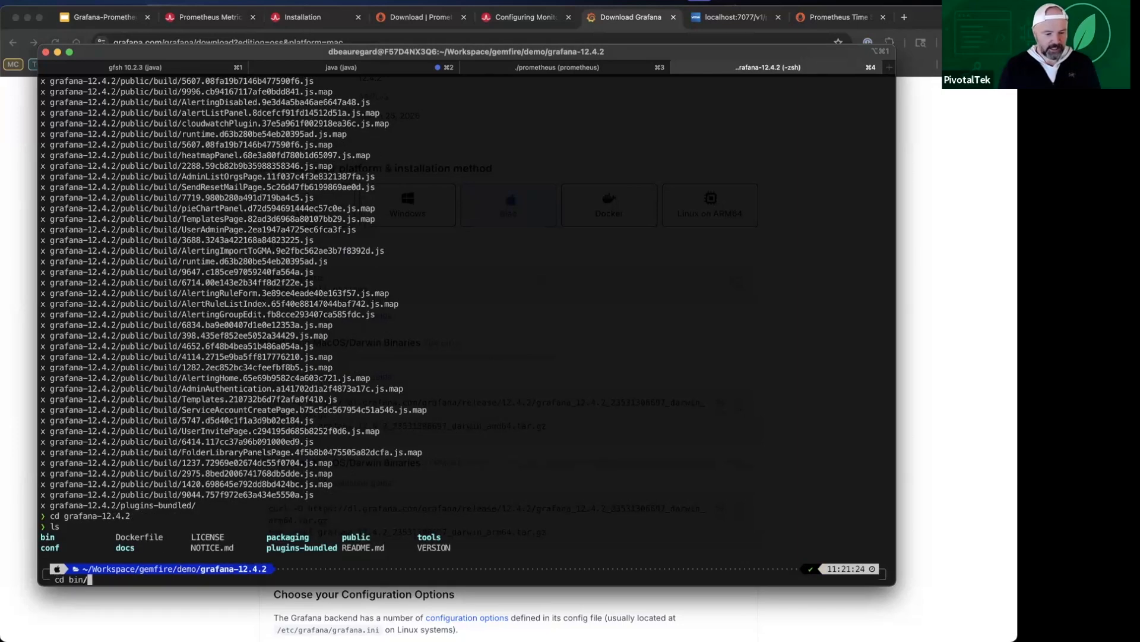
key(Return)
text(ls)
key(Return)
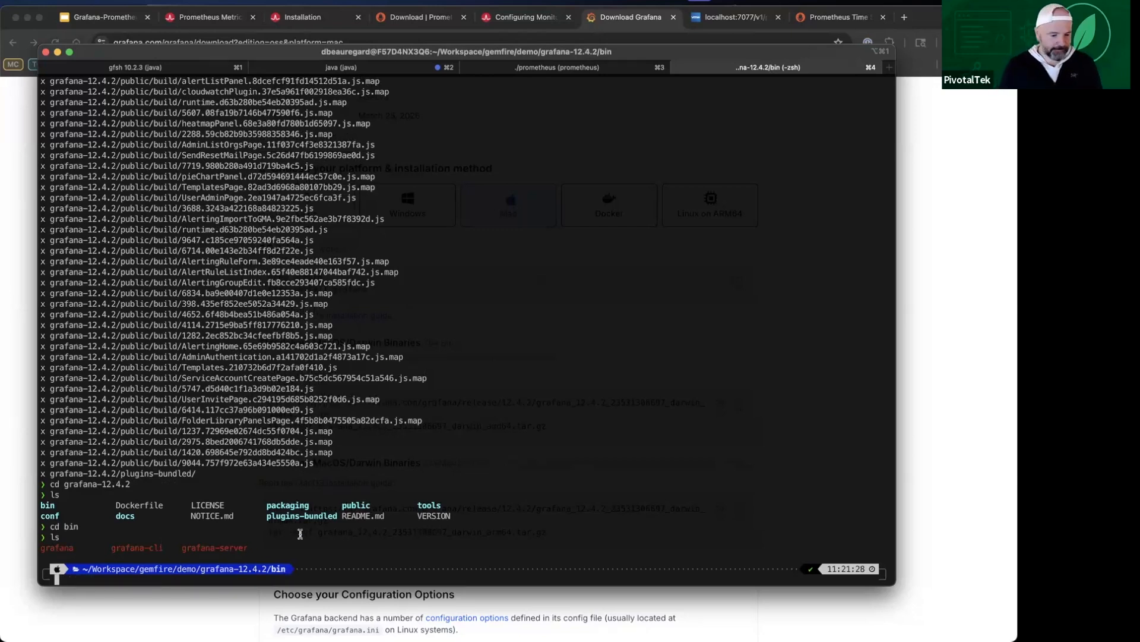
Step: Start the Grafana server from the bin folder by running ./grafana server
text(./g)
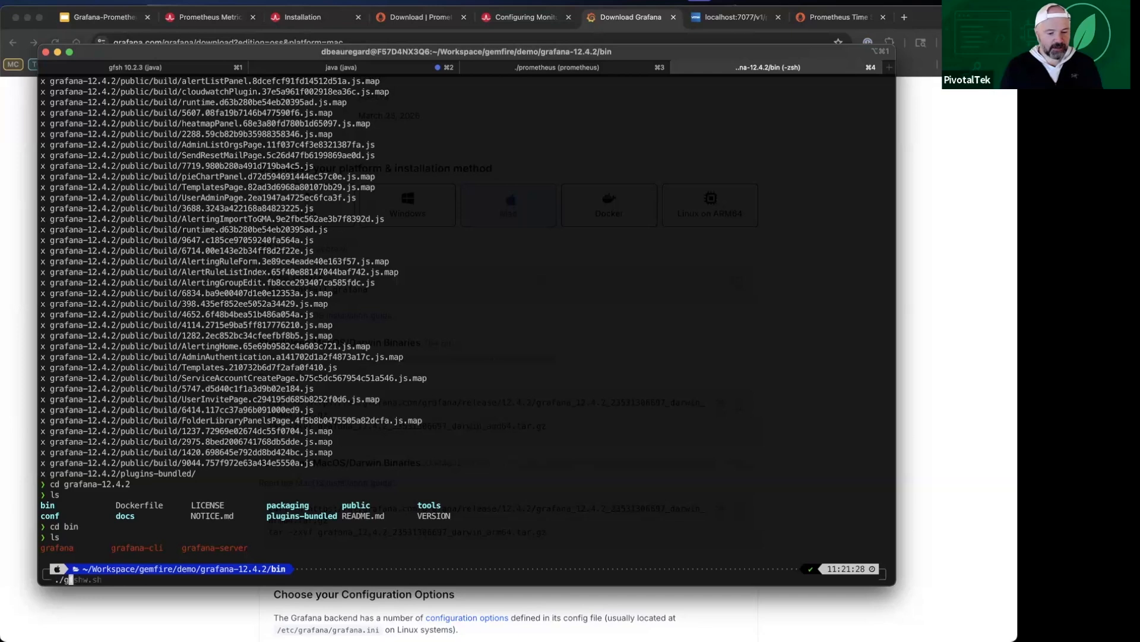
text(rafana grafana-server)
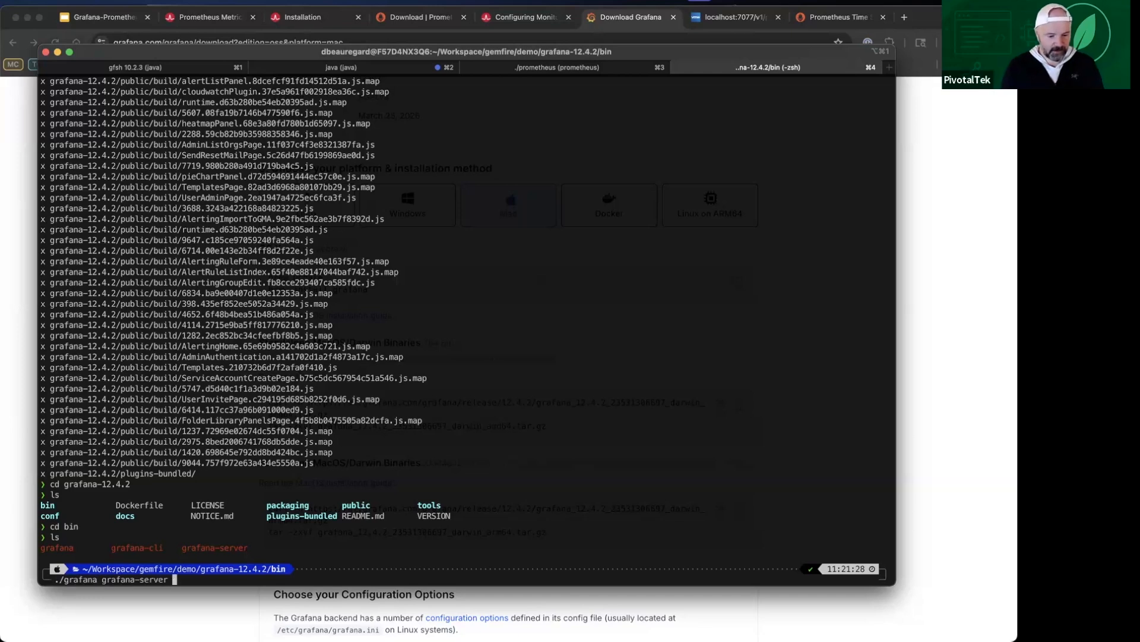
key(BackSpace)
key(BackSpace)
key(BackSpace)
key(BackSpace)
key(BackSpace)
key(BackSpace)
key(BackSpace)
key(BackSpace)
key(BackSpace)
key(BackSpace)
key(BackSpace)
key(BackSpace)
key(BackSpace)
key(BackSpace)
key(BackSpace)
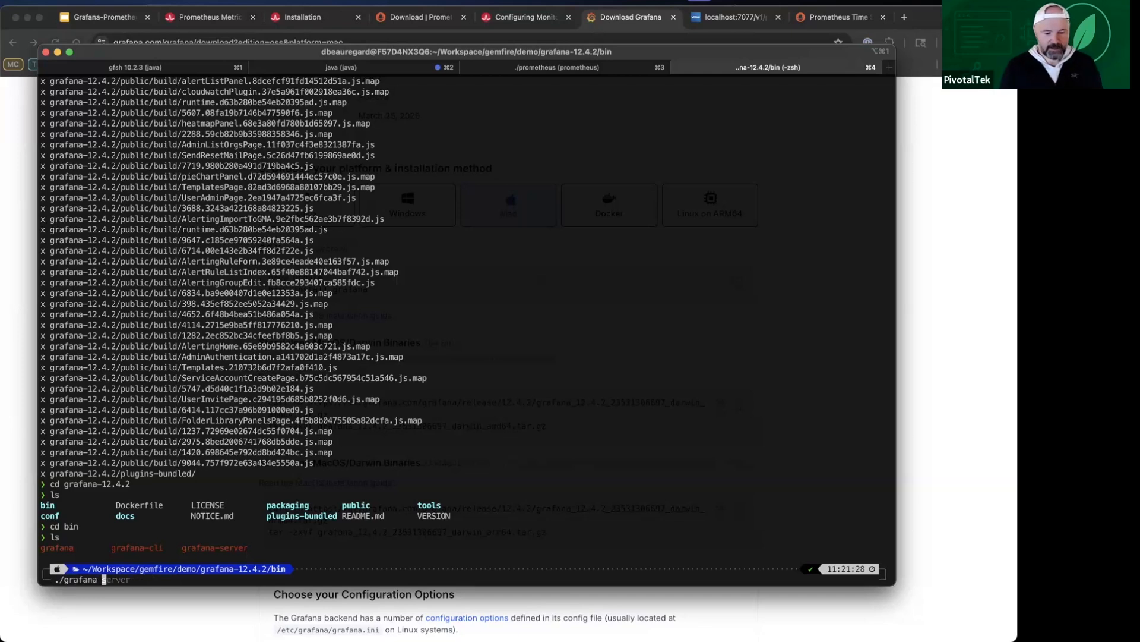
text(server)
key(BackSpace)
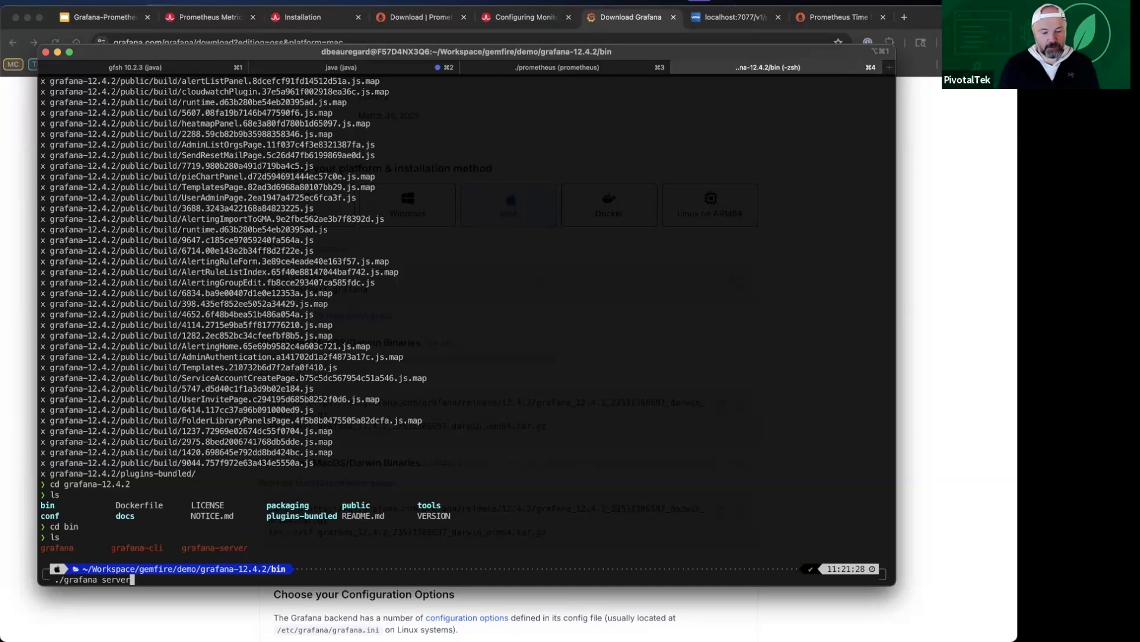
key(Return)
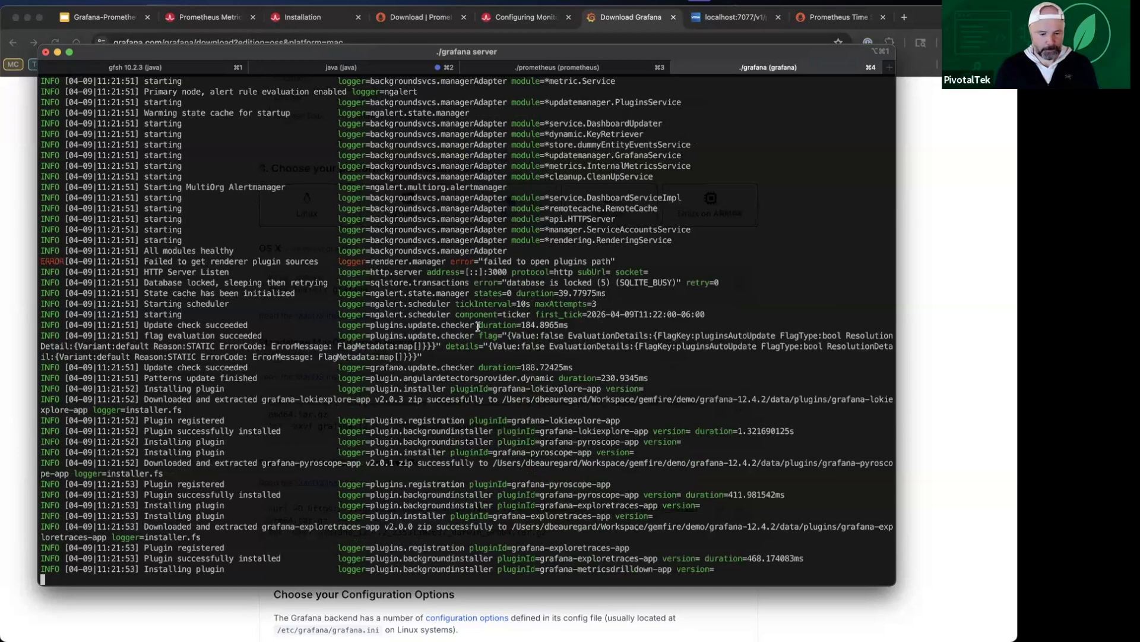
Step: Switch to the browser and load localhost:3000 in a new tab
click(915, 22)
key(super+t)
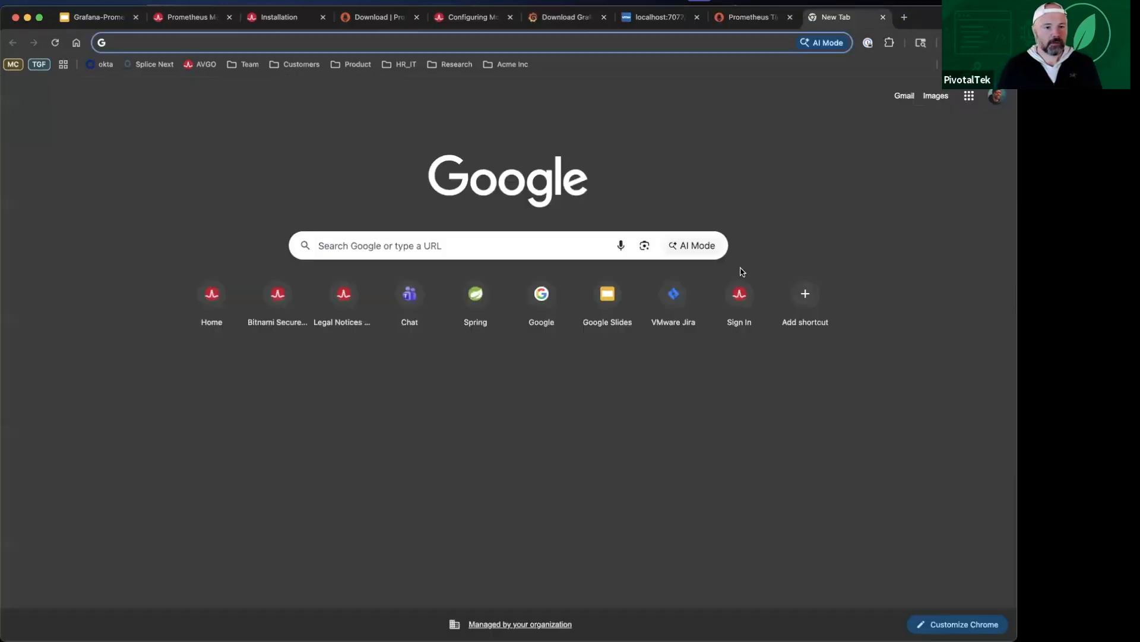
text(local)
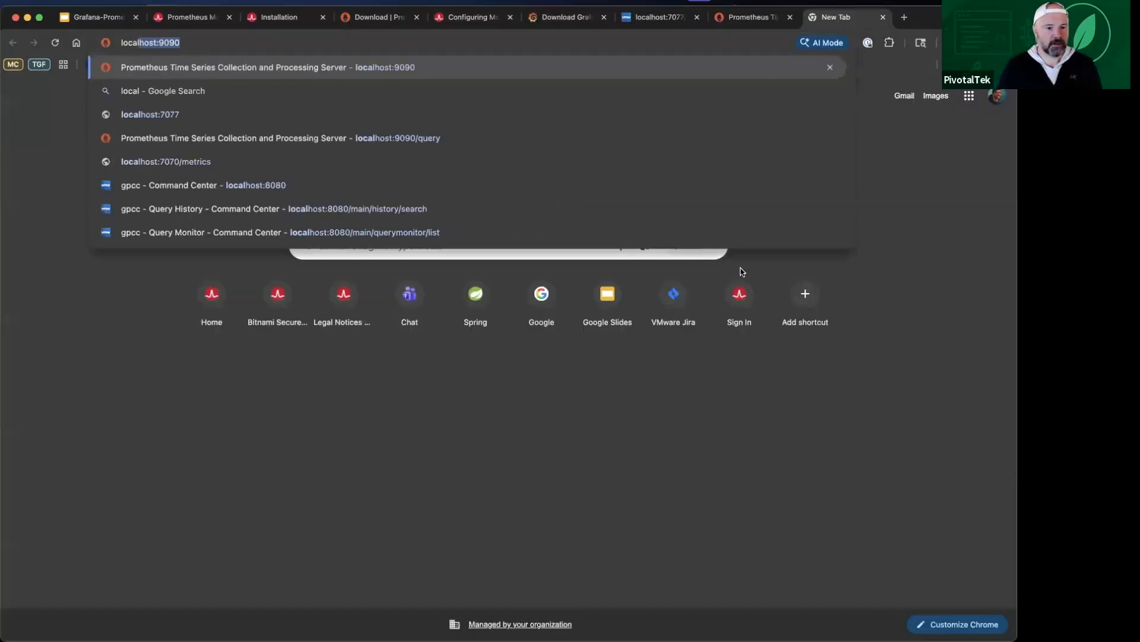
text(host)
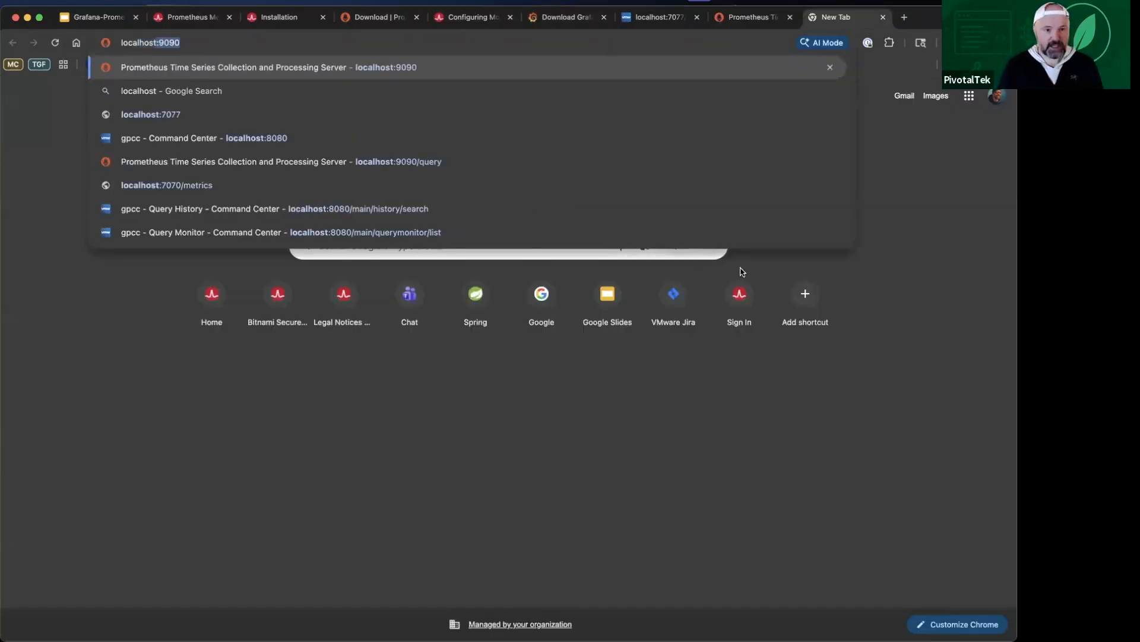
text(:3000)
key(Return)
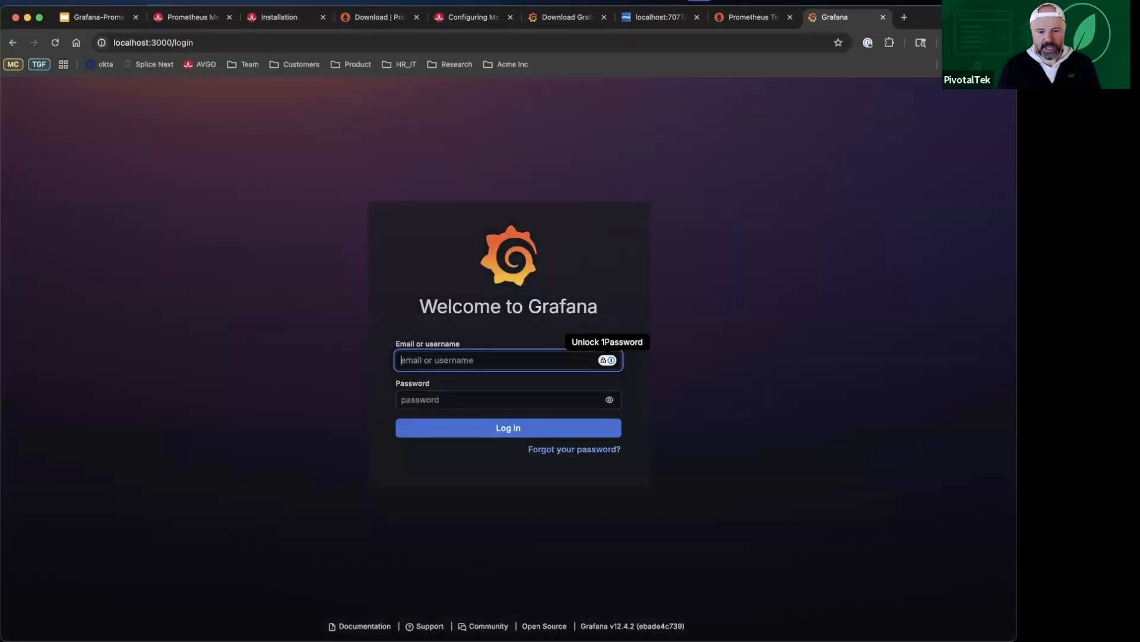
Step: Log in to Grafana with the default administrator username and account password, dismissing the browser's password warning and save-login prompt
text(admin)
key(Tab)
text(admin)
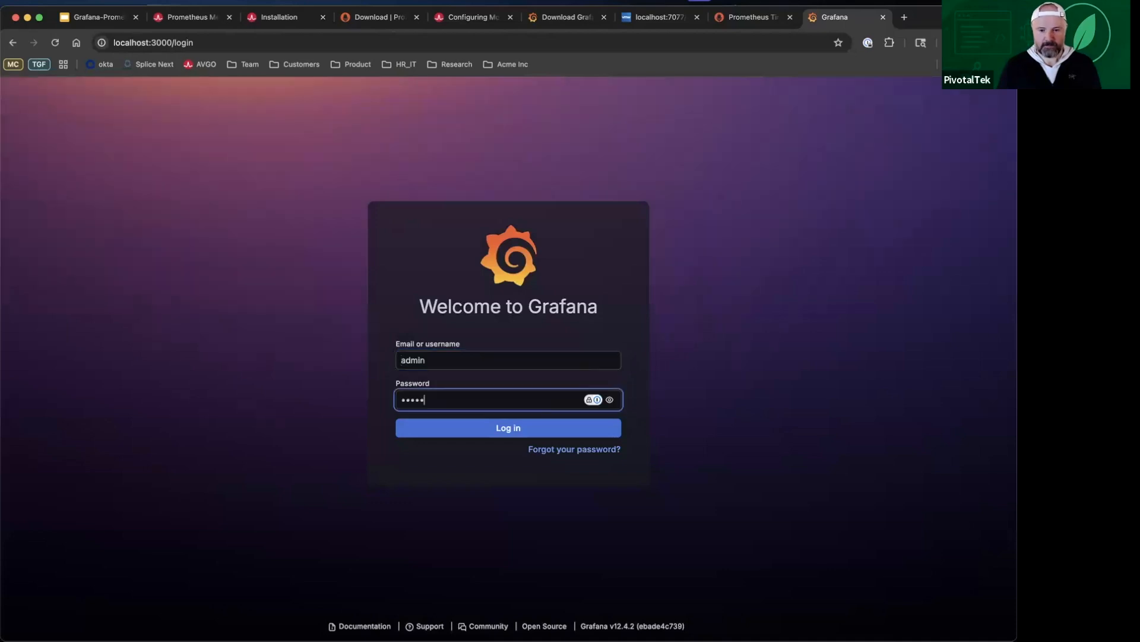
key(Return)
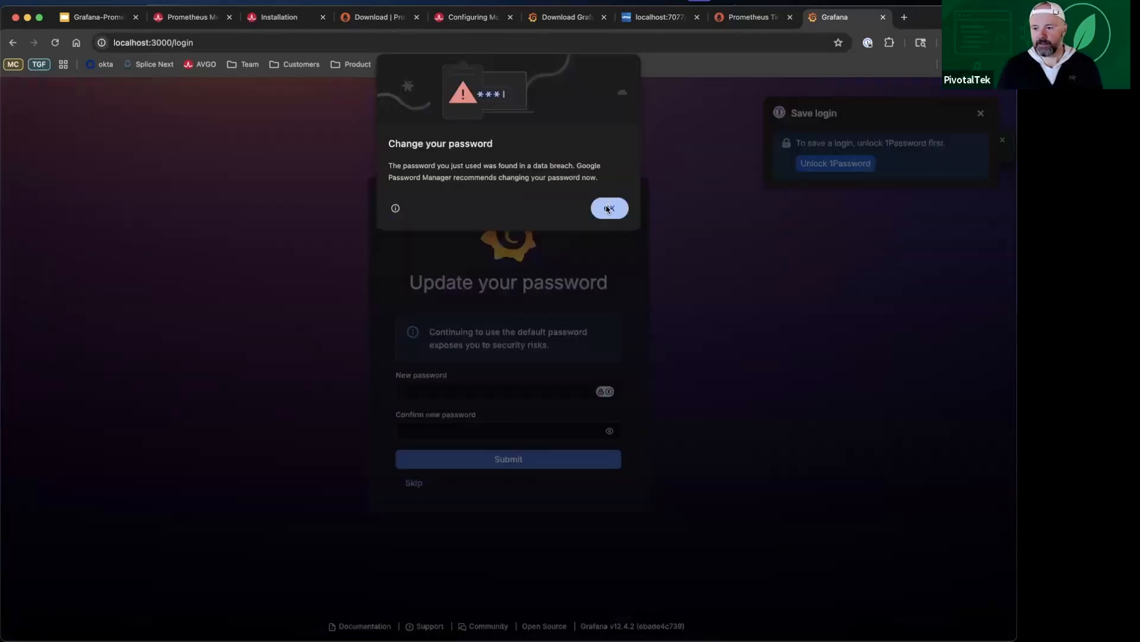
key(Return)
click(979, 115)
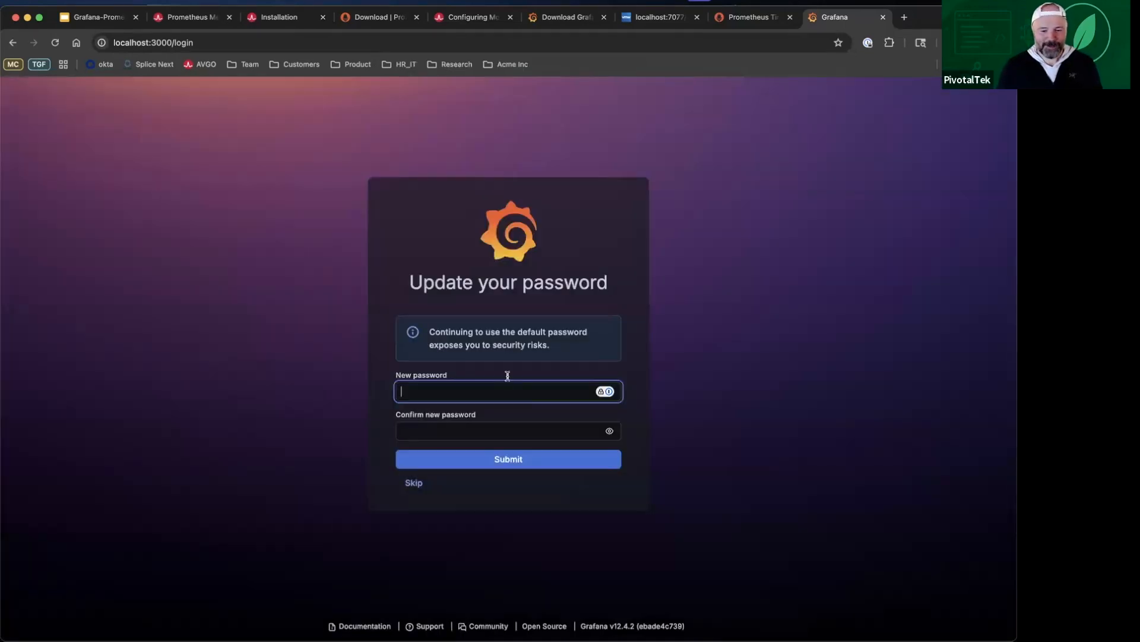
Step: Enter and confirm the new account password, submit it, and dismiss the save-login prompt
text(admin)
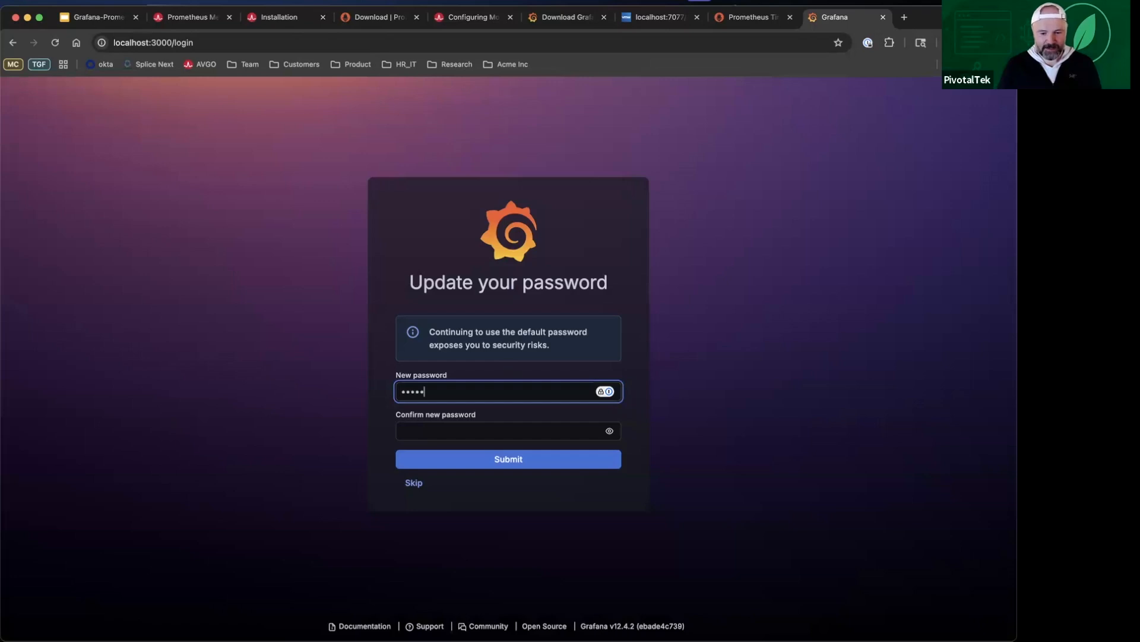
key(Tab)
text(admin1)
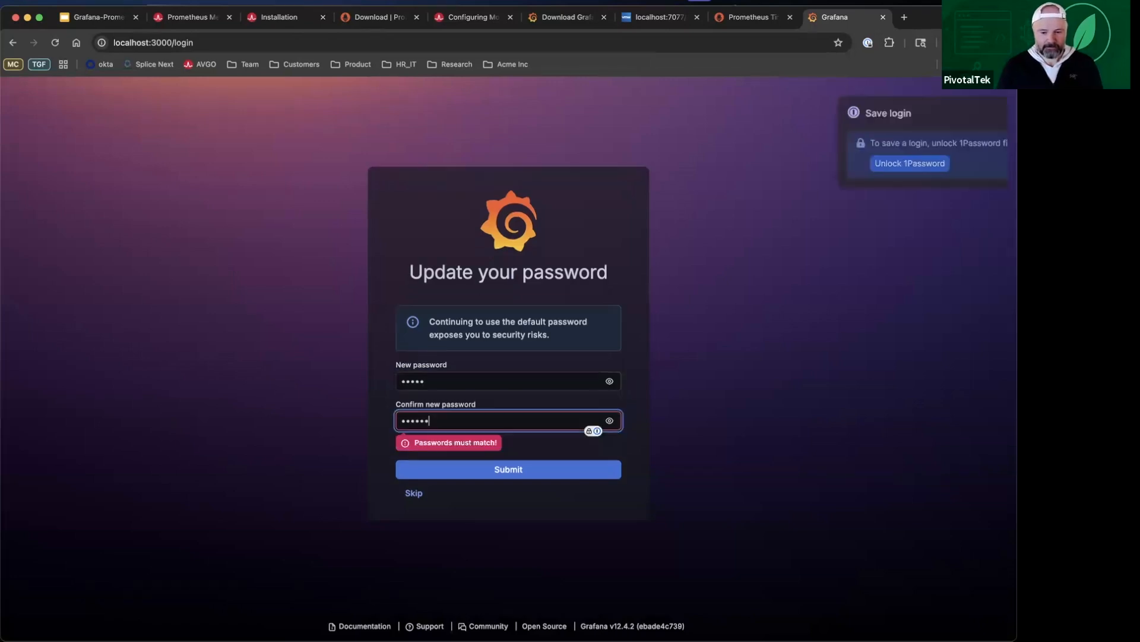
key(BackSpace)
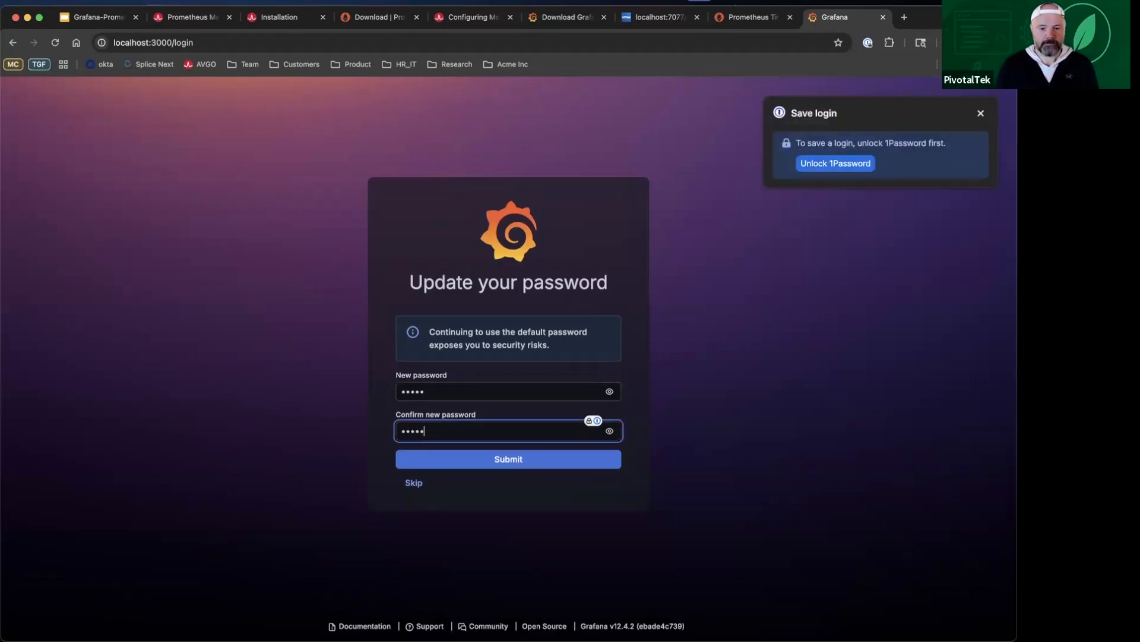
key(Return)
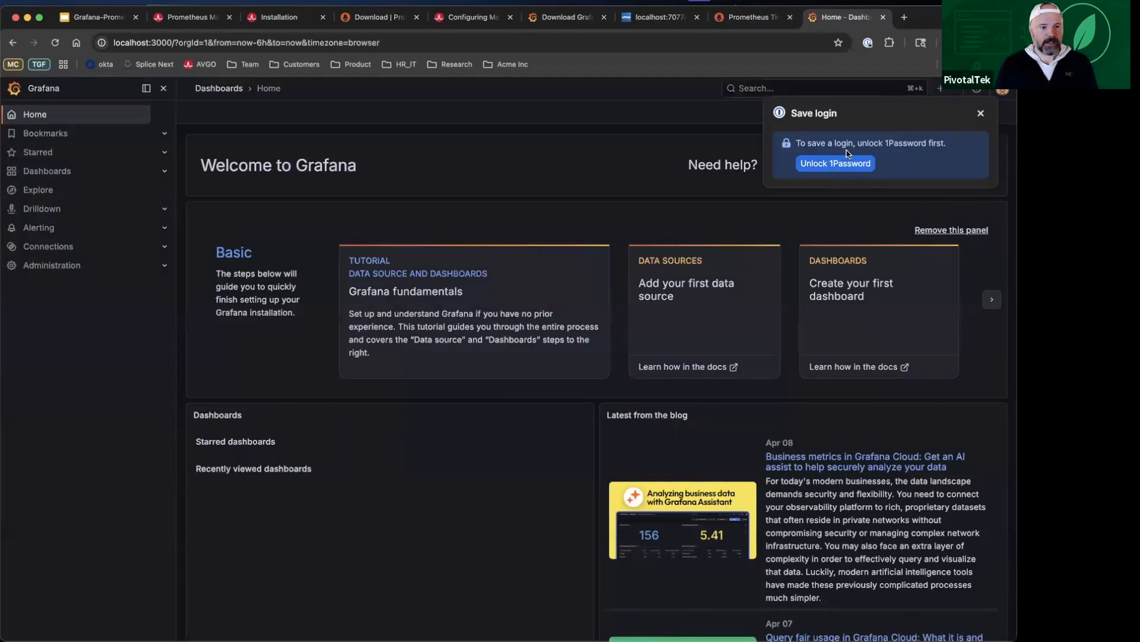
click(981, 114)
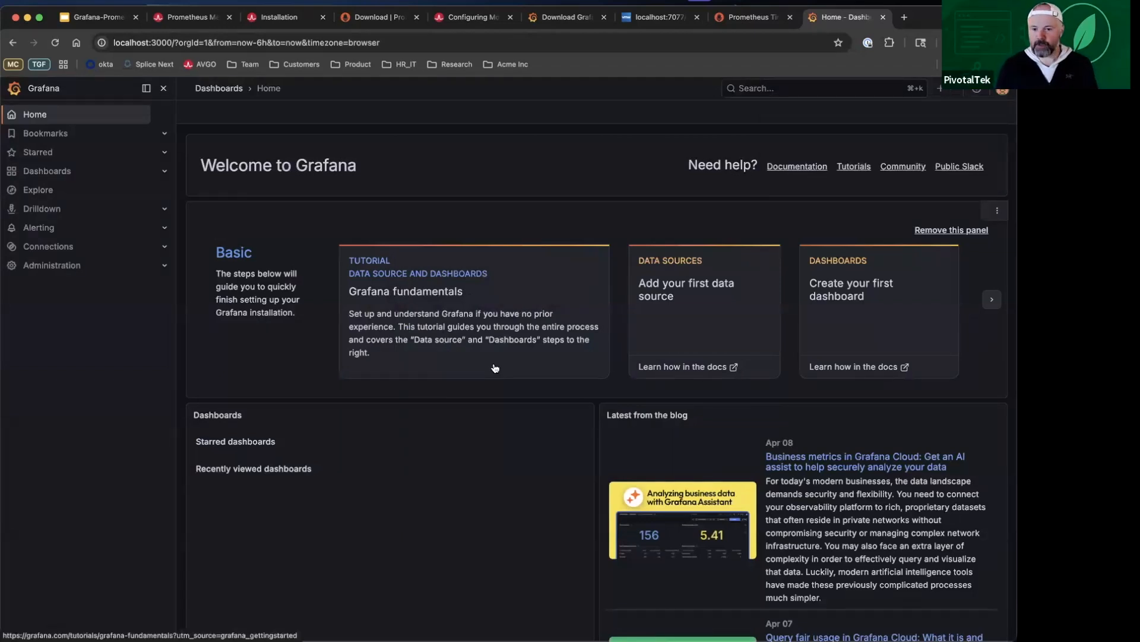
click(689, 274)
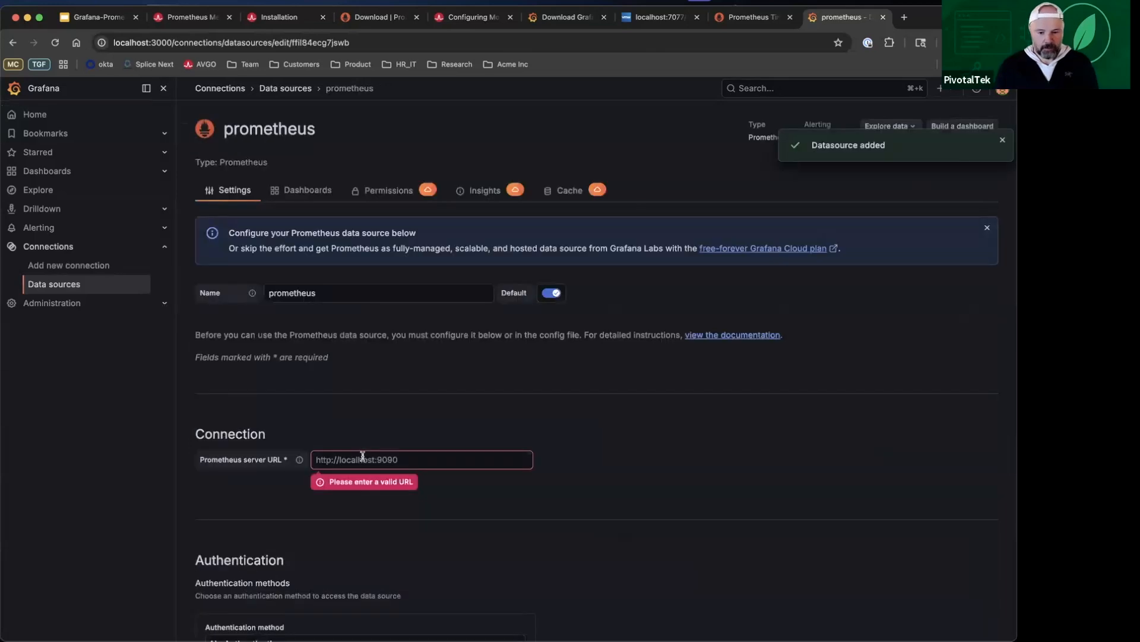
click(363, 457)
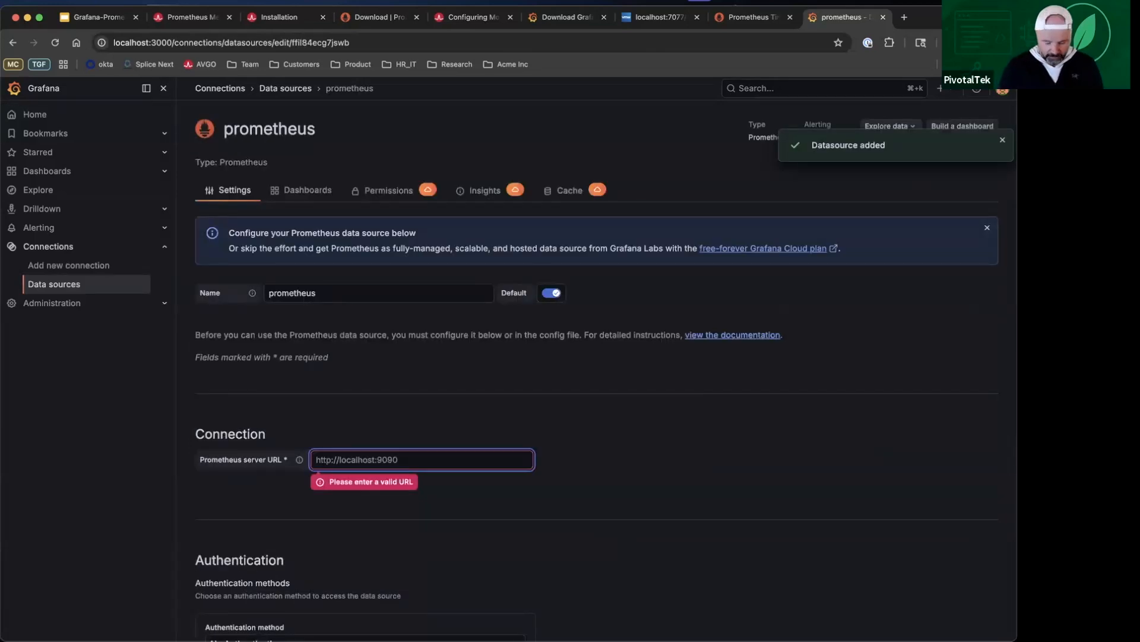
text(http:/)
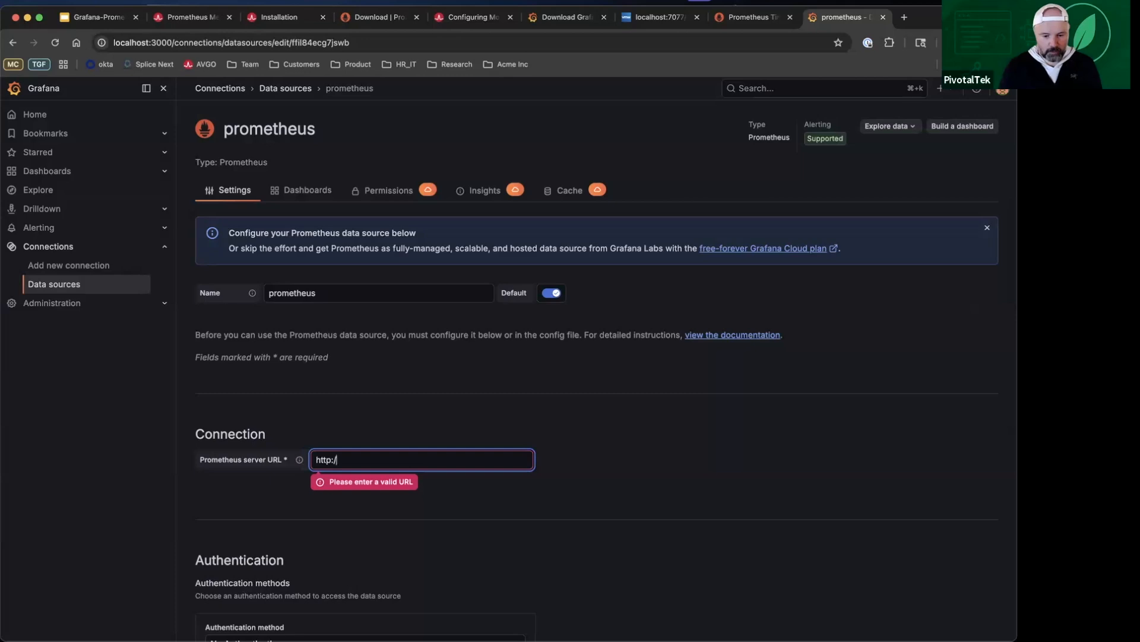
text(/localhost)
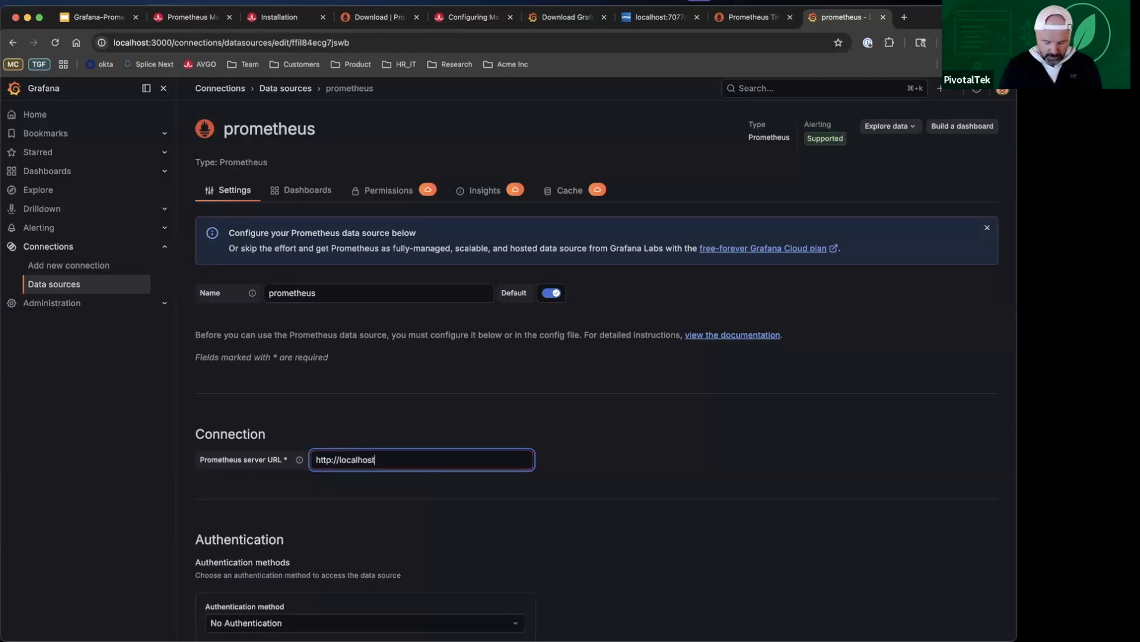
text(:9090)
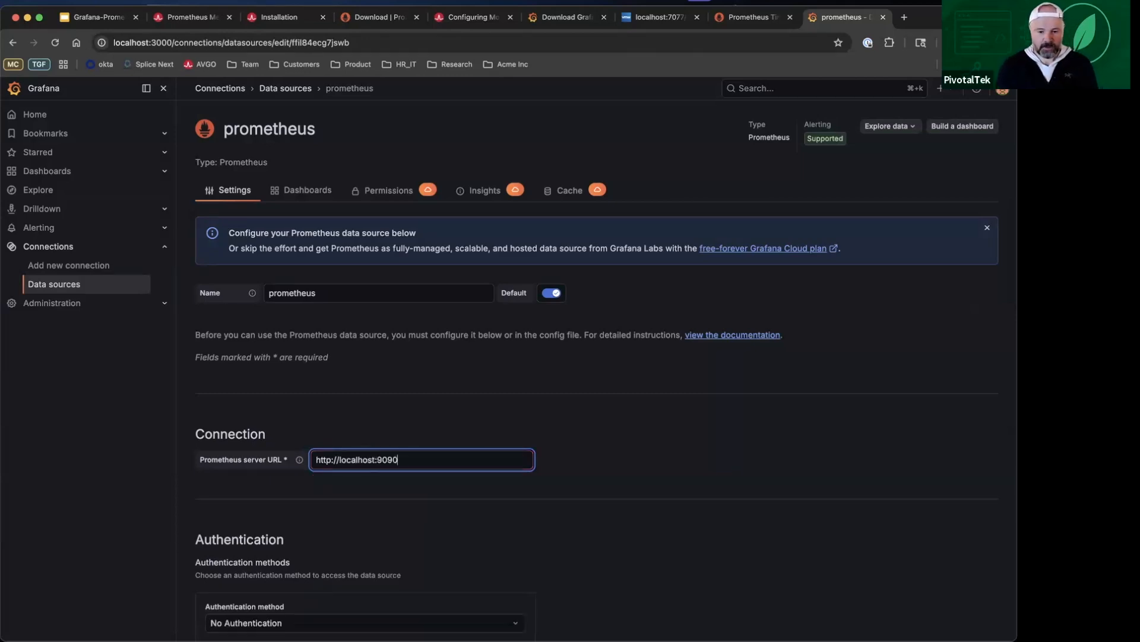
scroll(540, 509, down, 15)
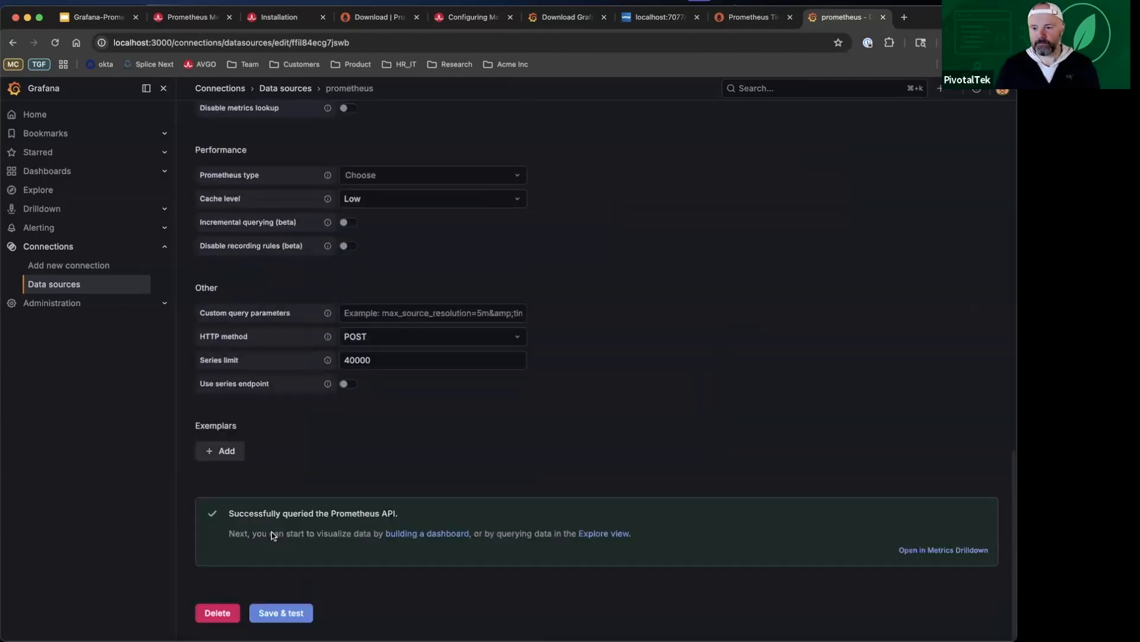
Step: Start a dashboard import and upload GemFire_Cluster-1775681223288.json from the samples folder
scroll(394, 529, up, 15)
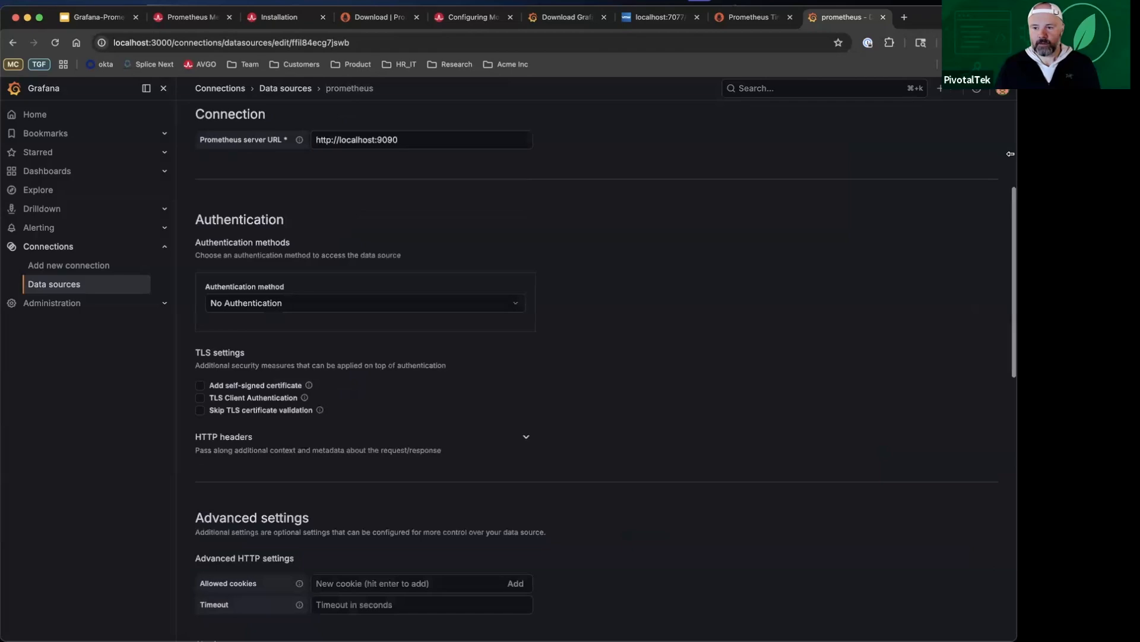
scroll(735, 111, up, 5)
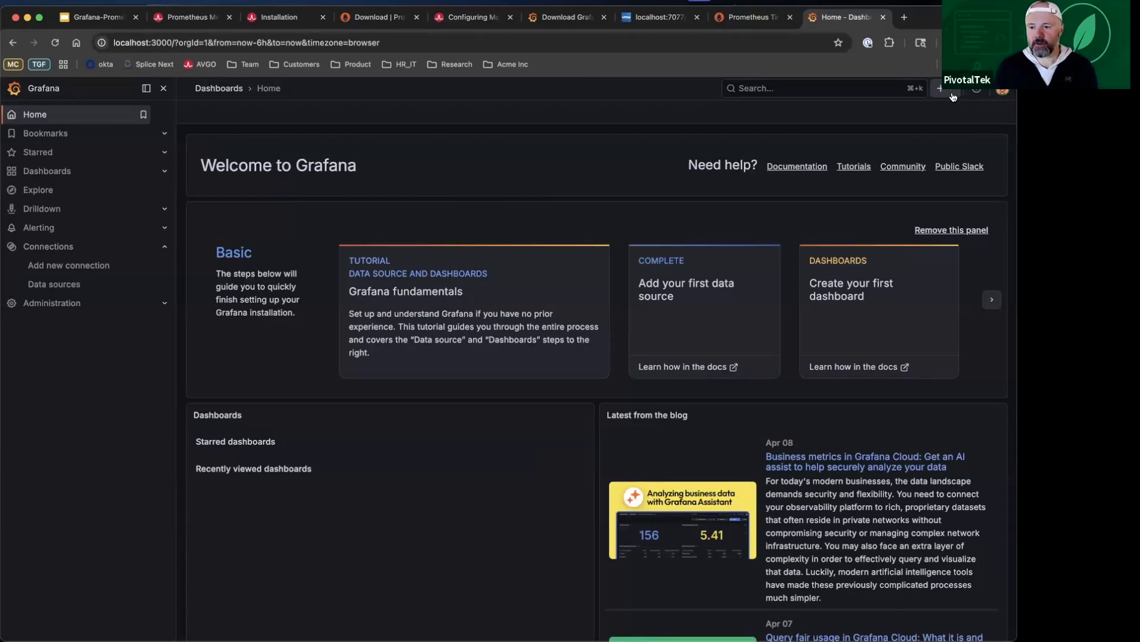
click(951, 92)
click(902, 128)
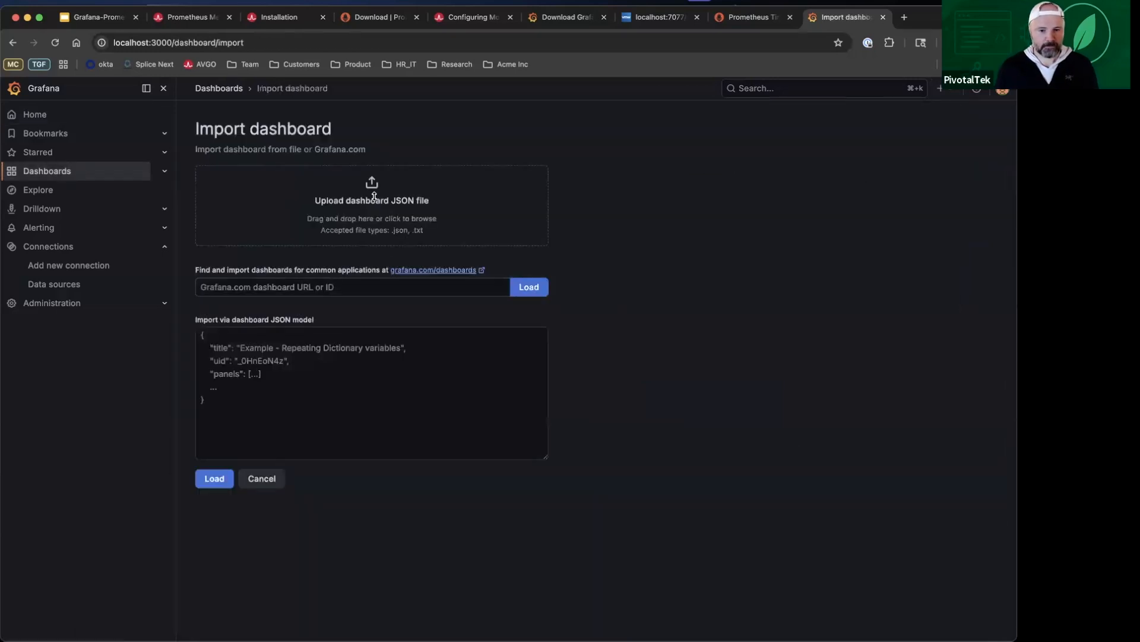
click(372, 185)
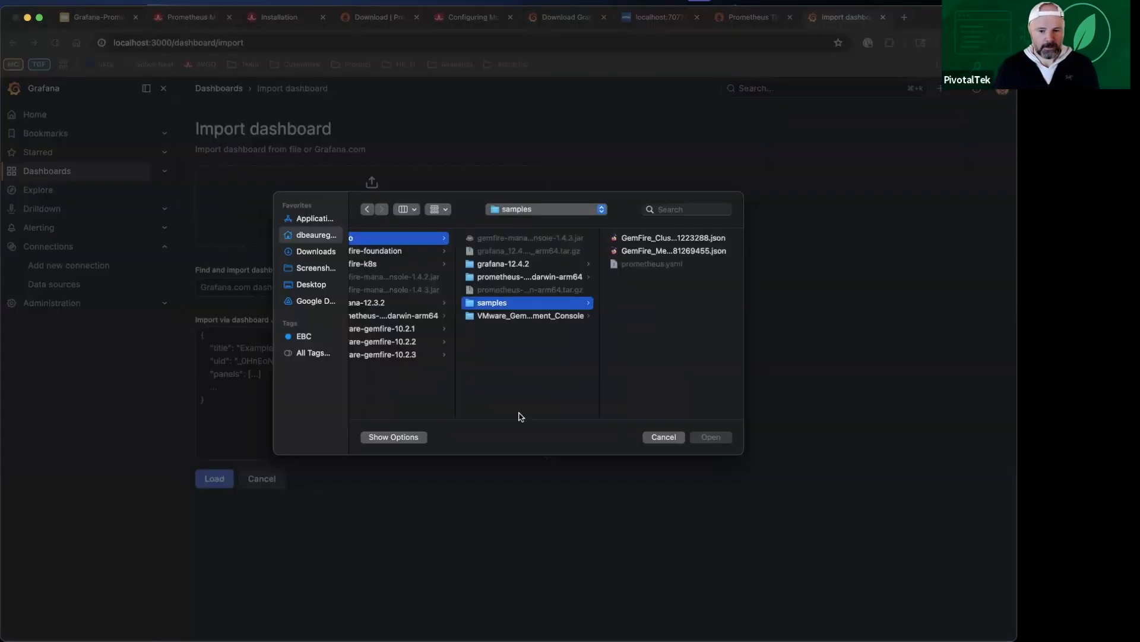
click(647, 241)
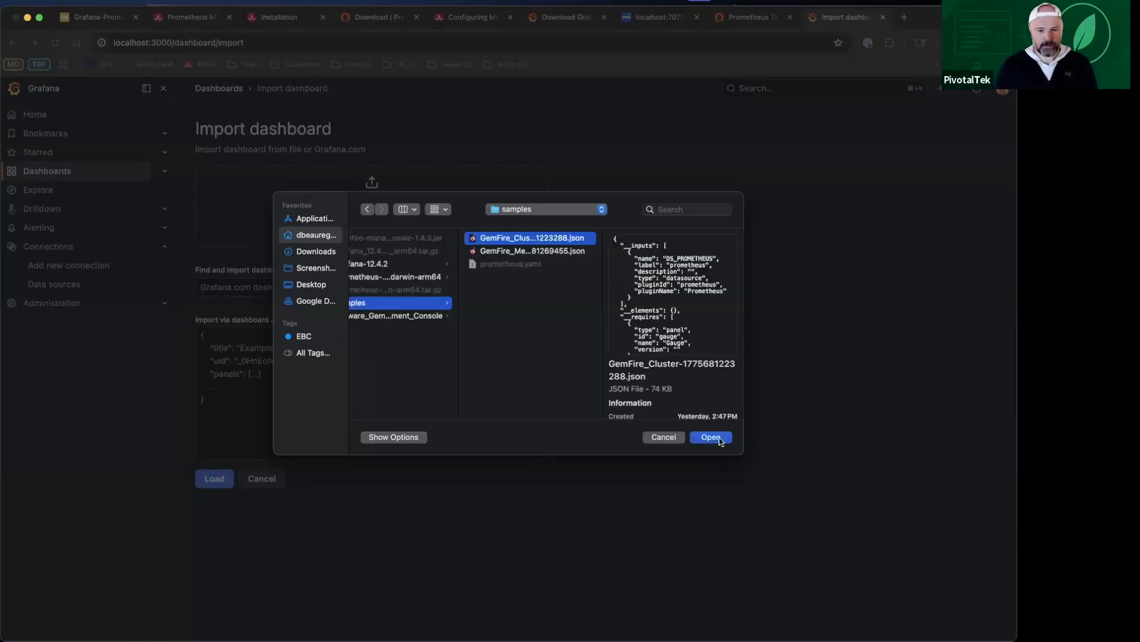
click(711, 438)
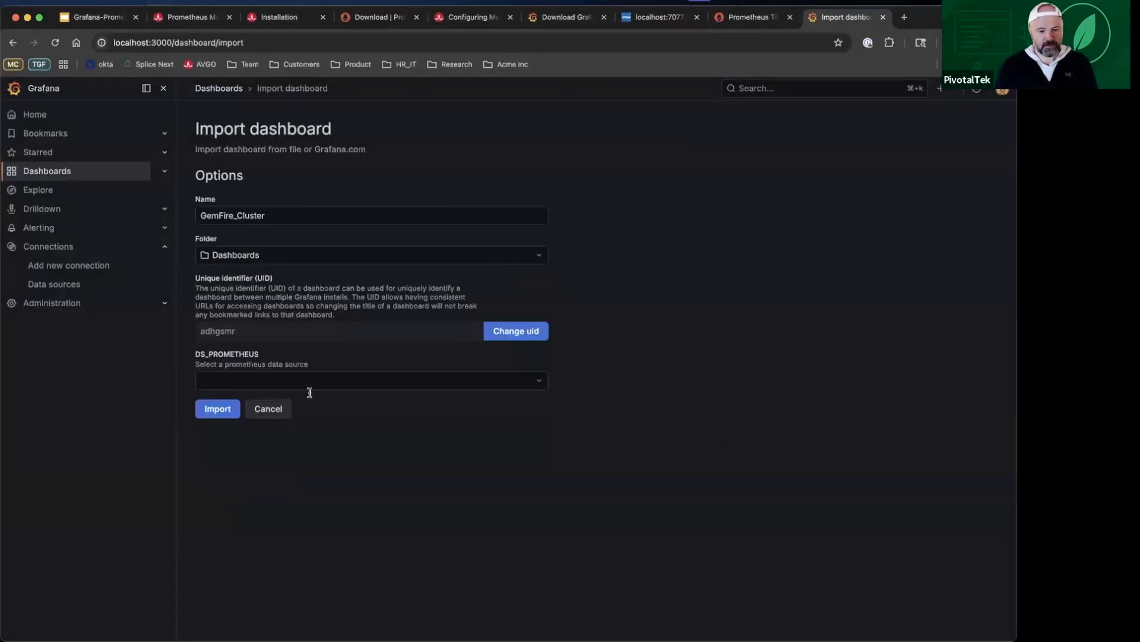
Step: Assign the prometheus data source to the GemFire_Cluster dashboard and complete its import
click(326, 379)
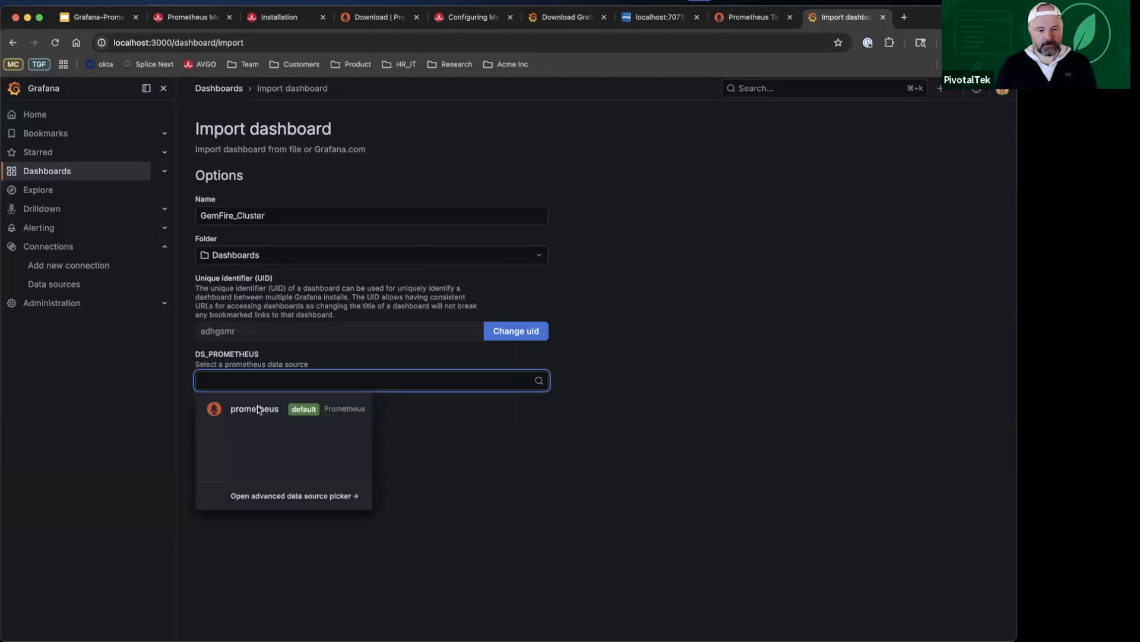
click(259, 409)
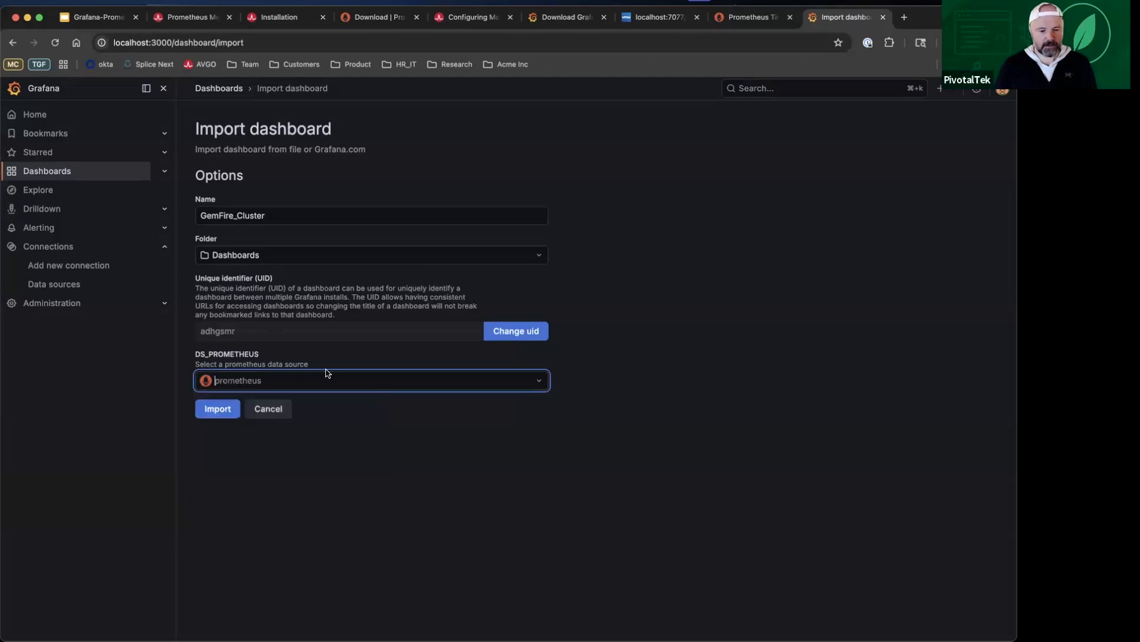
click(220, 405)
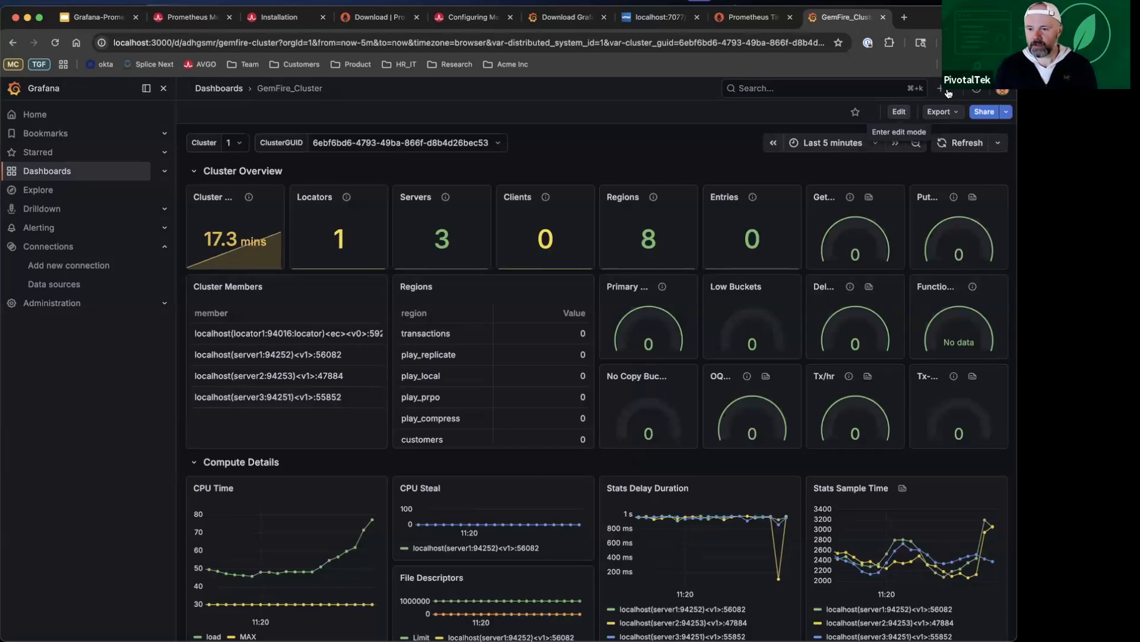
Step: Start another dashboard import and upload GemFire_Member-1775681269455.json from the samples folder
click(941, 89)
click(929, 132)
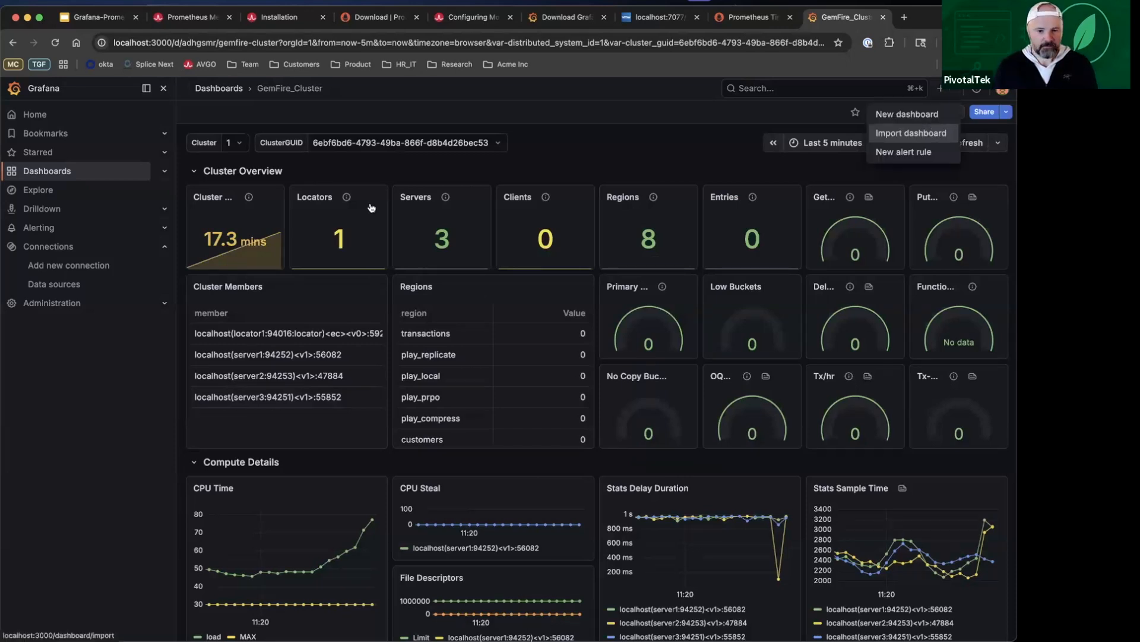
click(370, 186)
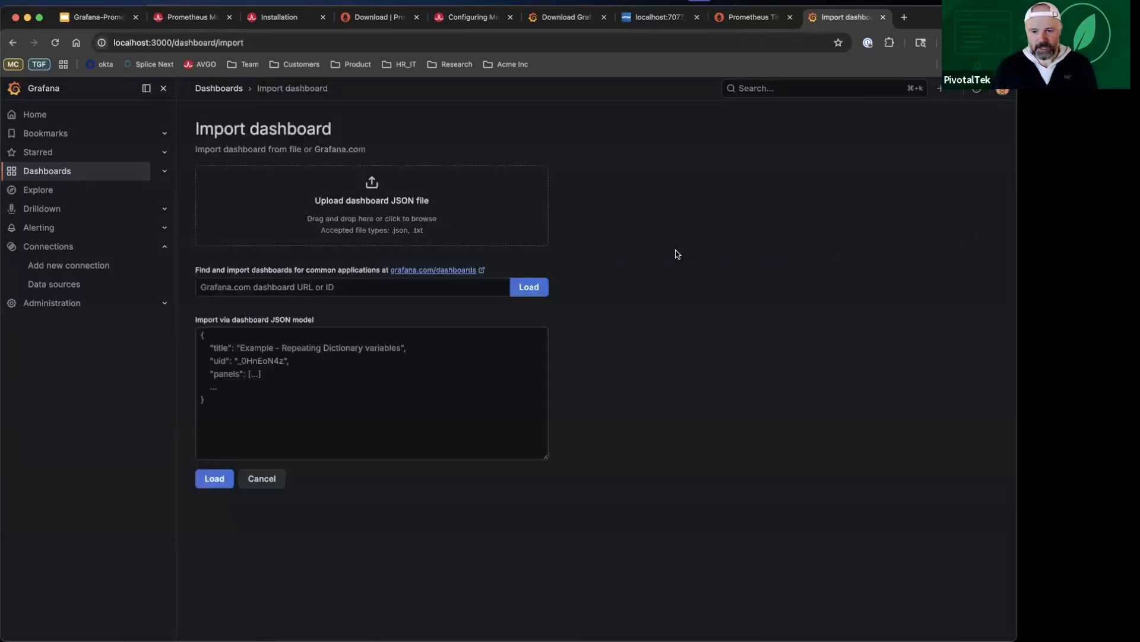
click(674, 250)
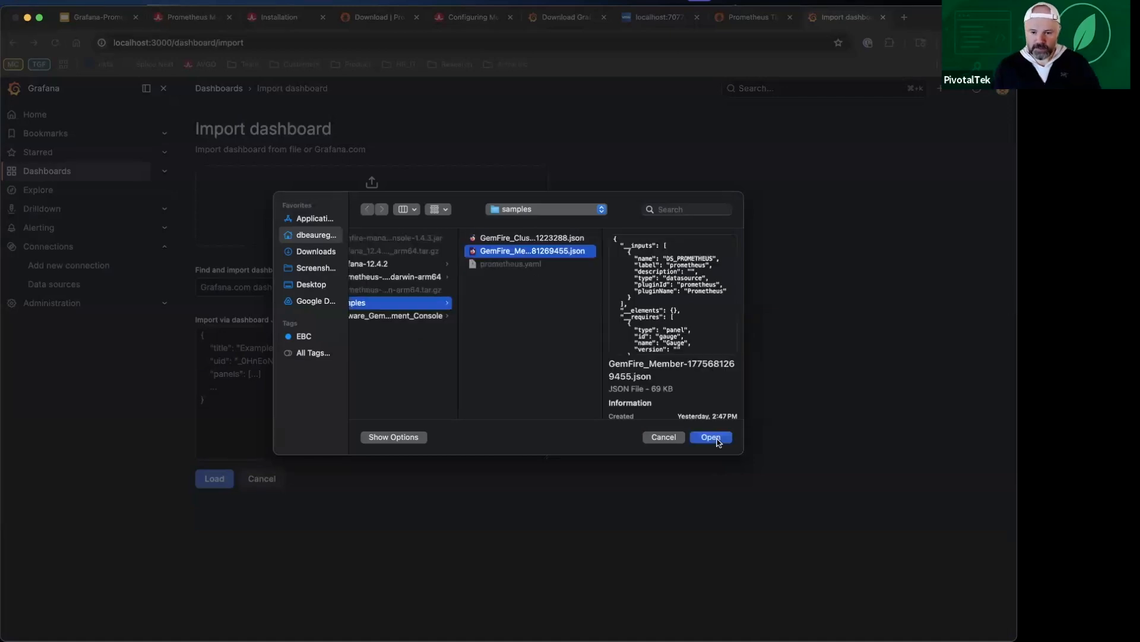
click(711, 438)
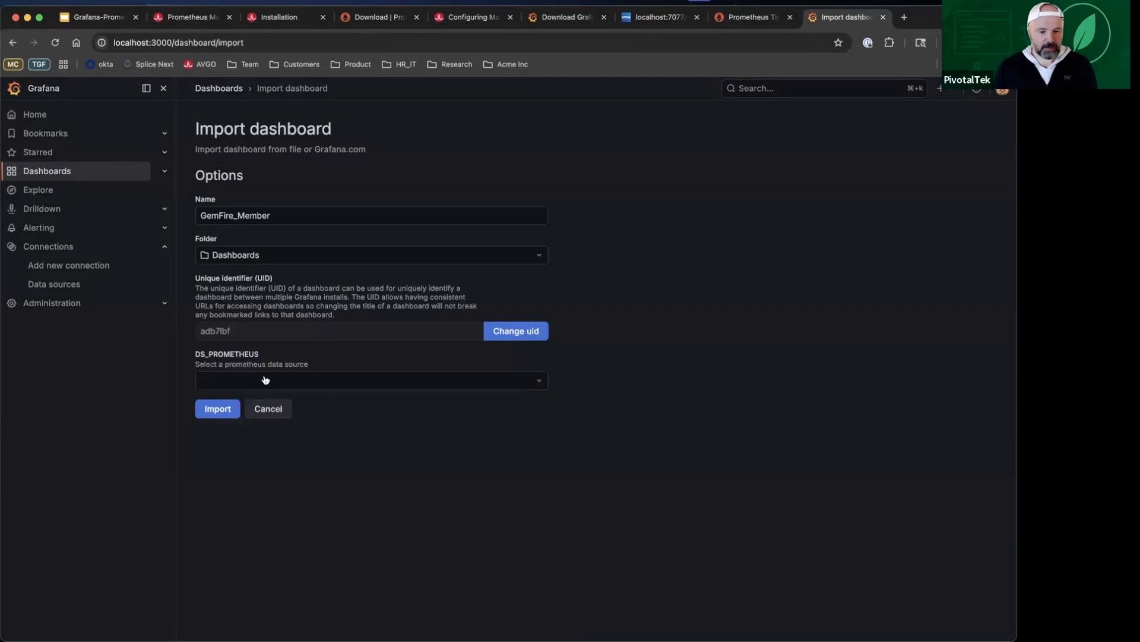
Step: Assign the prometheus data source to the GemFire_Member dashboard and complete its import
click(265, 380)
click(207, 411)
click(208, 411)
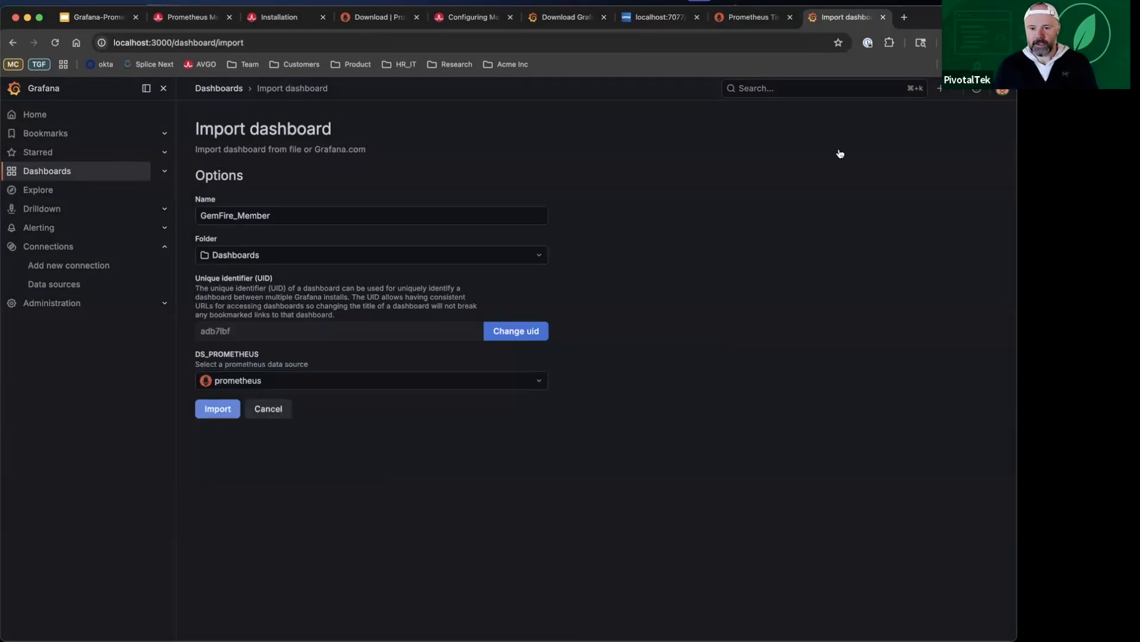
Step: Open the GemFire_Cluster dashboard with the navigation menu hidden and review its overview, compute, memory and disk sections
click(457, 166)
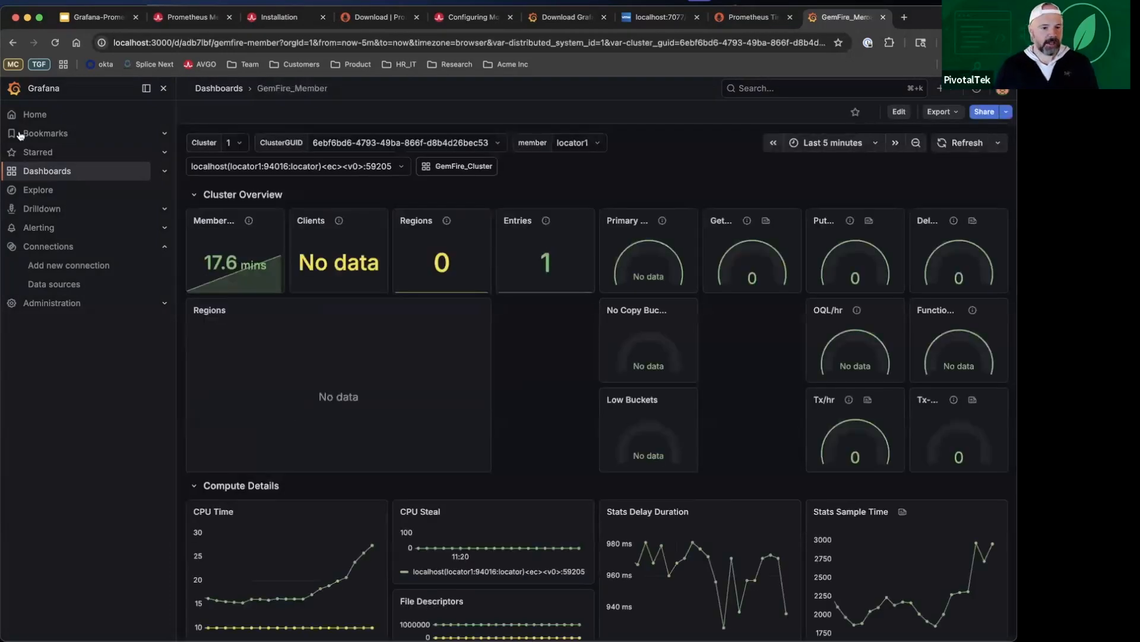
click(162, 89)
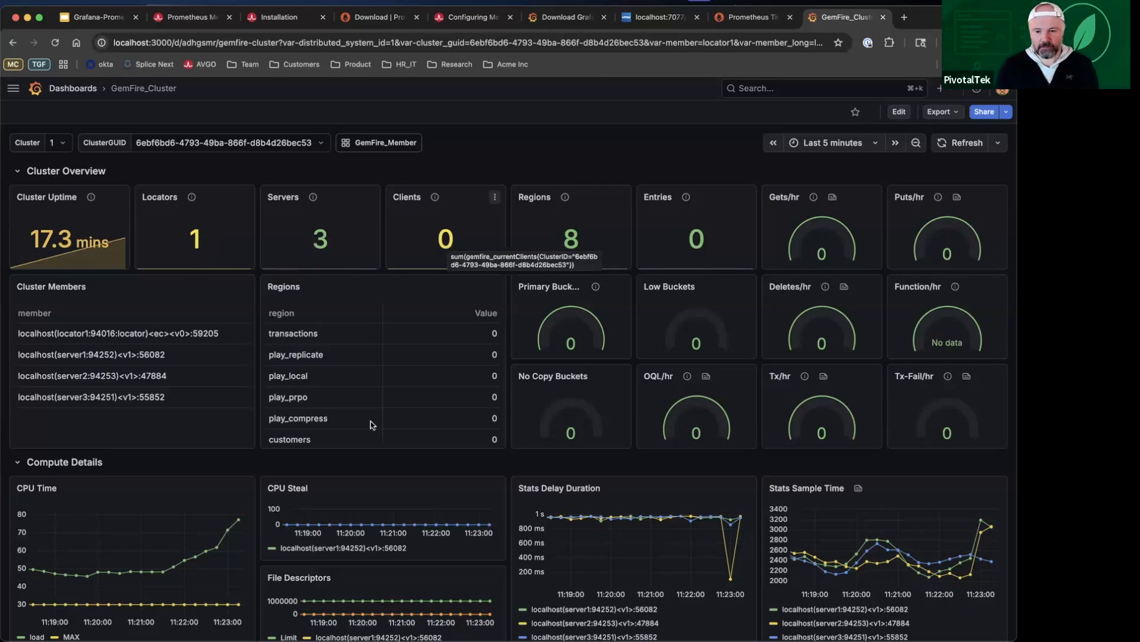
scroll(348, 359, down, 1)
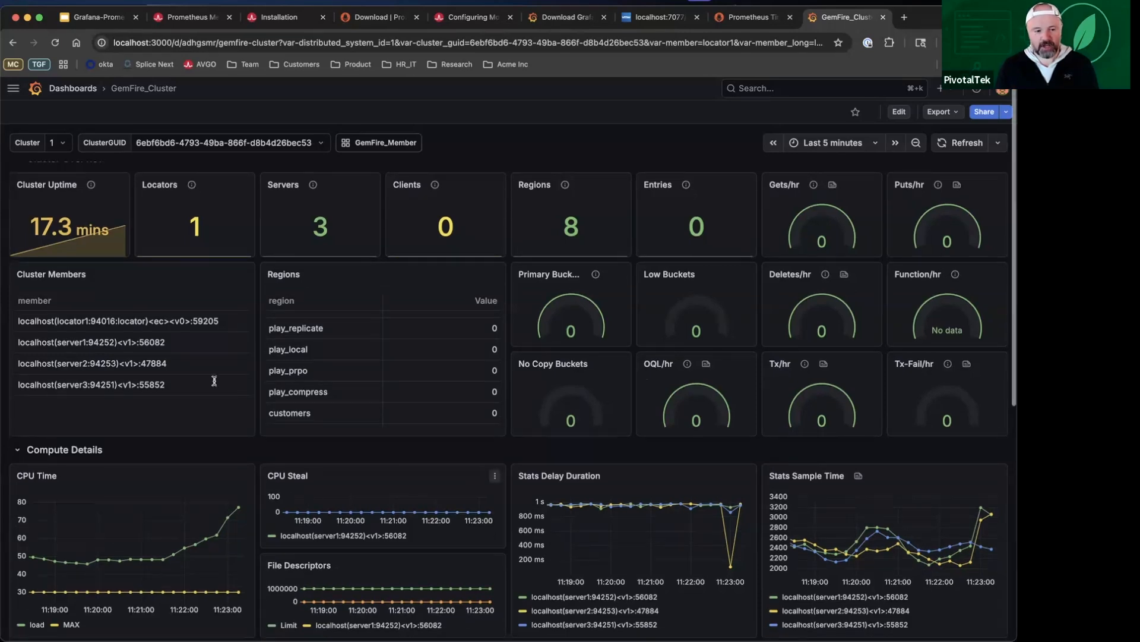
scroll(214, 381, down, 5)
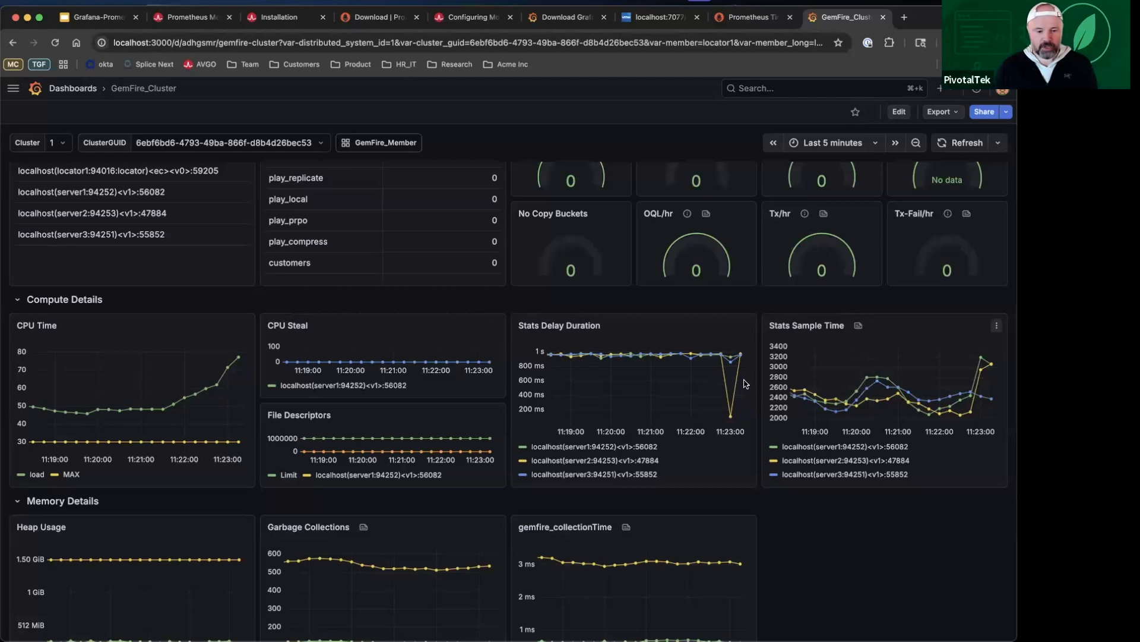
scroll(681, 407, down, 4)
scroll(680, 408, down, 3)
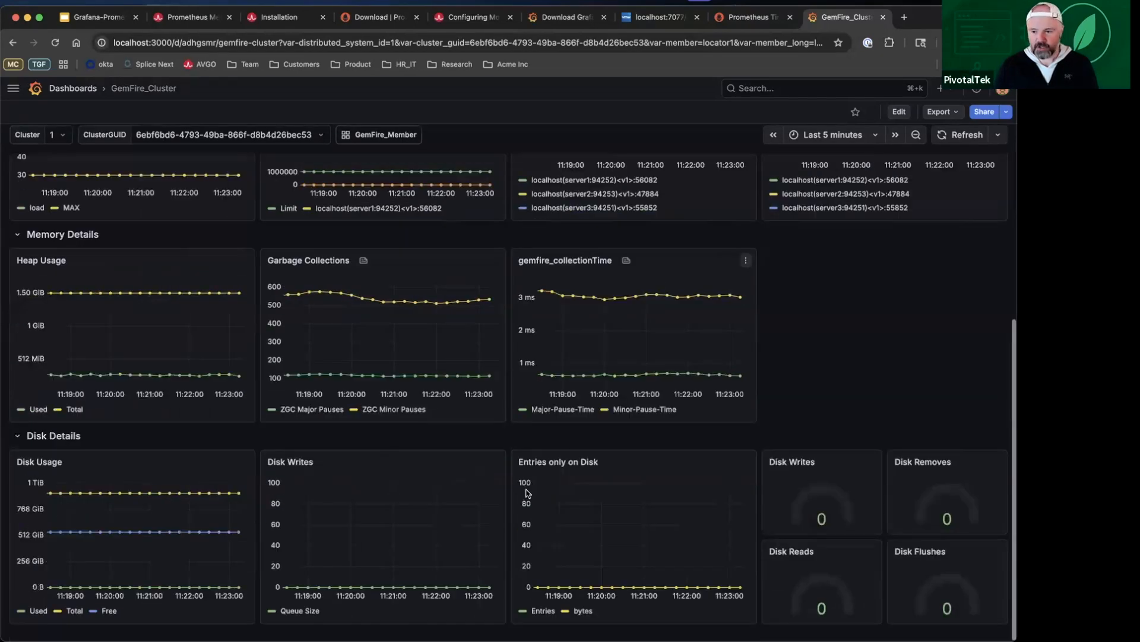
scroll(527, 493, up, 12)
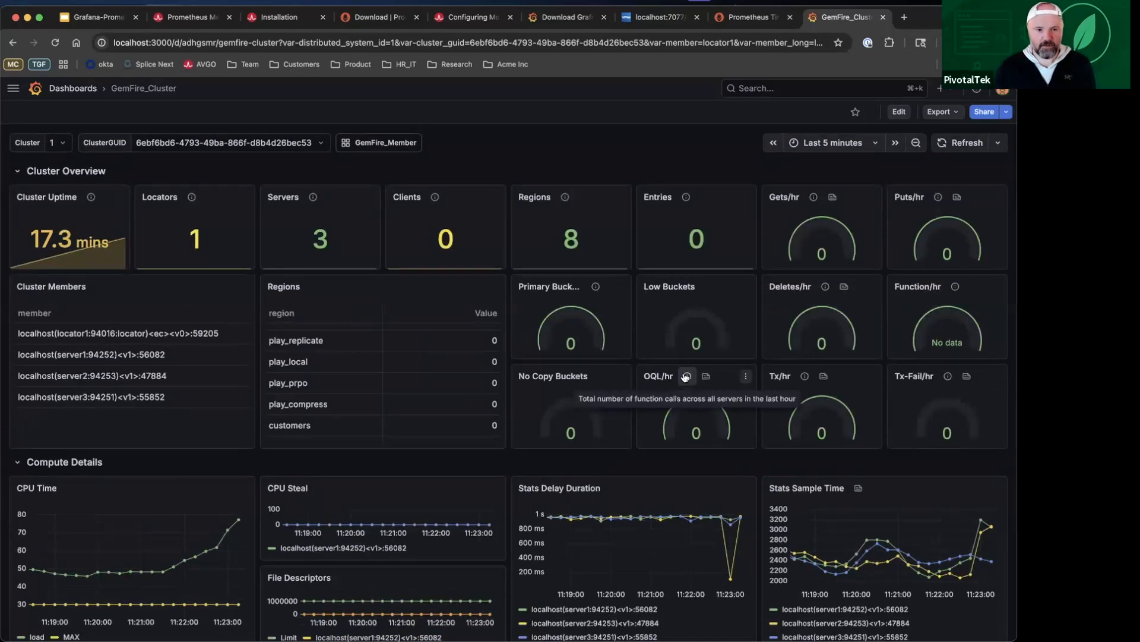
Step: Switch to Visual Studio Code, run GfBootApplication from GfClient.java, and enlarge the terminal to show its log output
key(super+Tab)
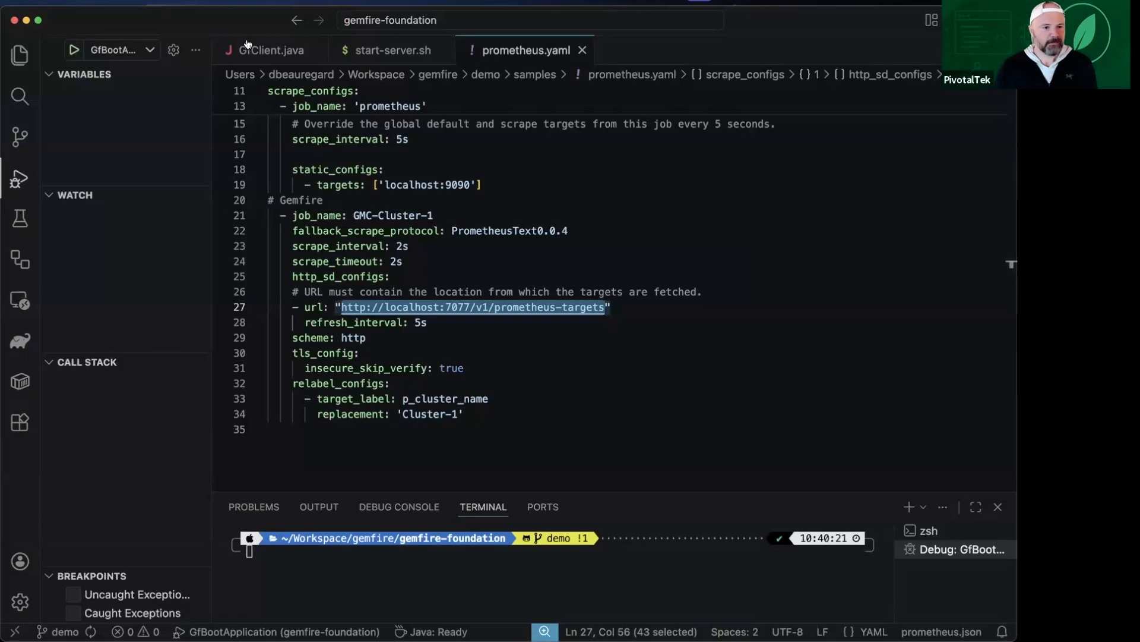
click(247, 47)
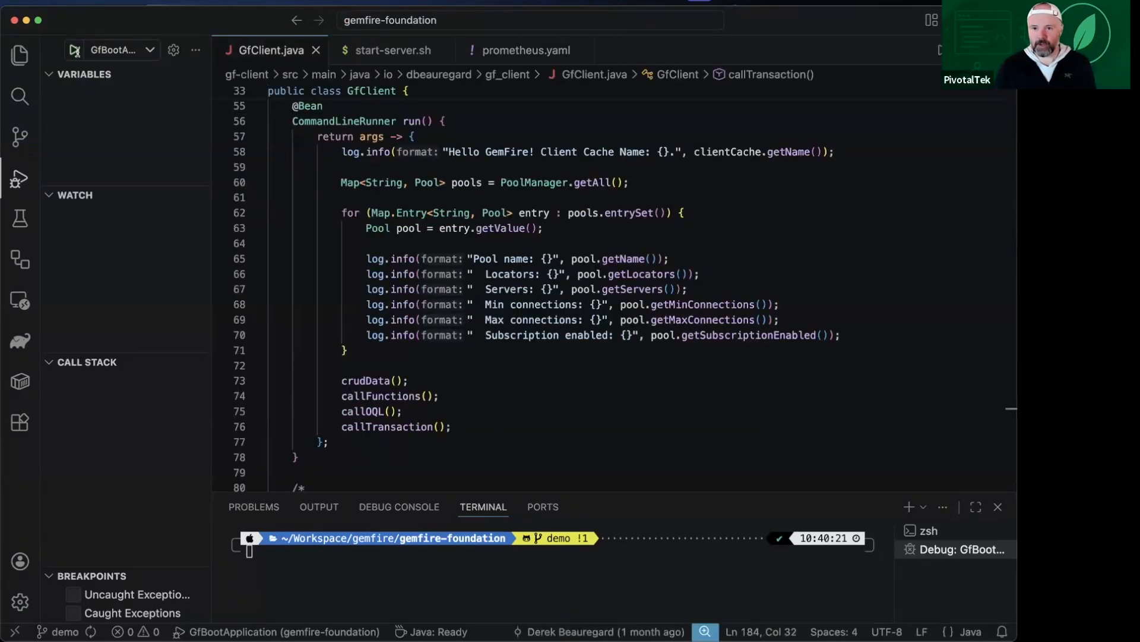
click(74, 50)
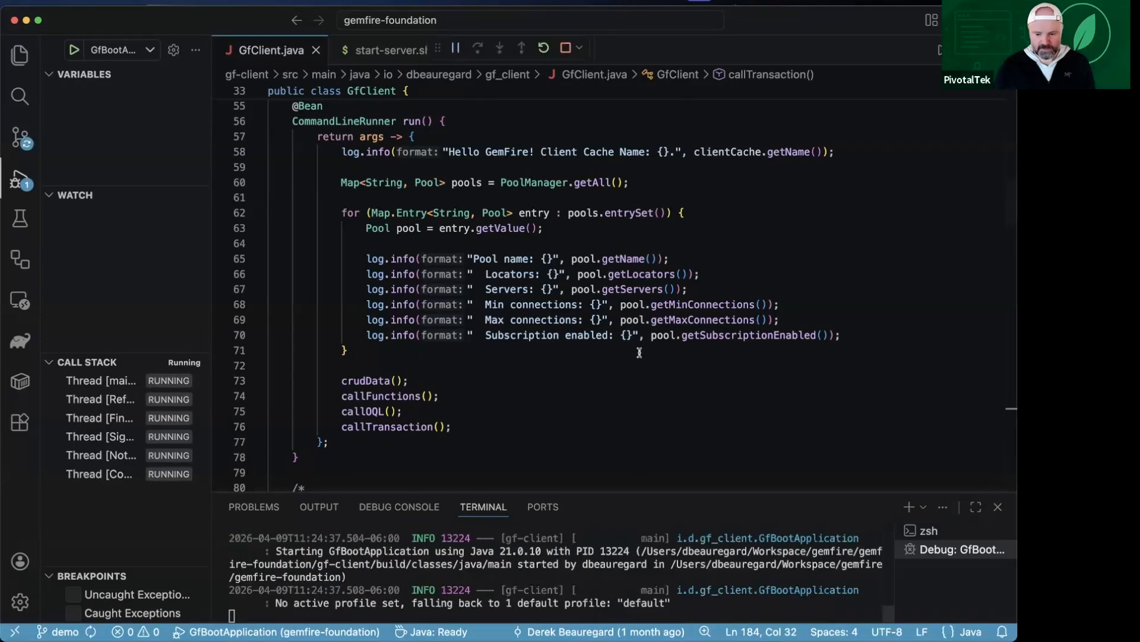
drag(640, 491, 640, 341)
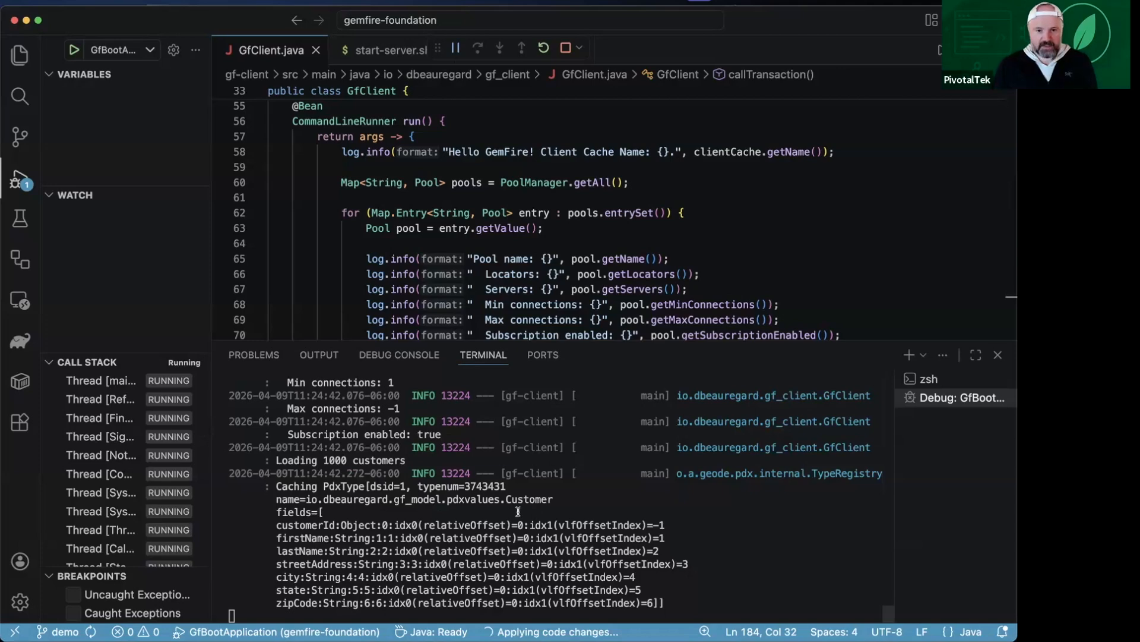
Step: Switch back to Grafana in the browser and set the GemFire_Cluster dashboard's refresh interval to Auto
key(super+Tab)
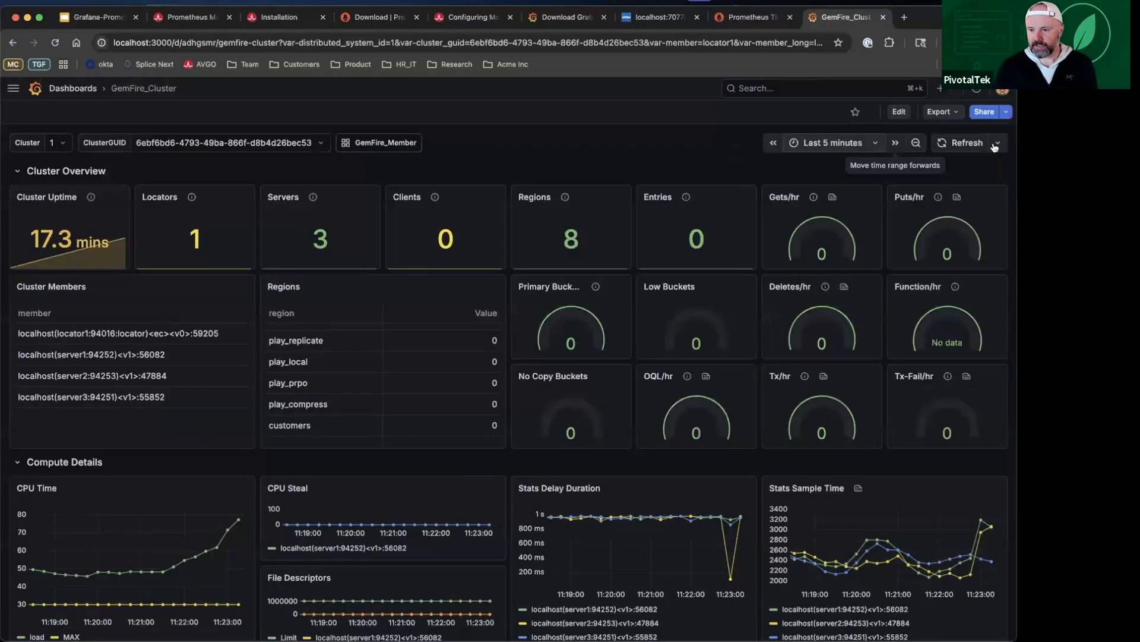
click(997, 145)
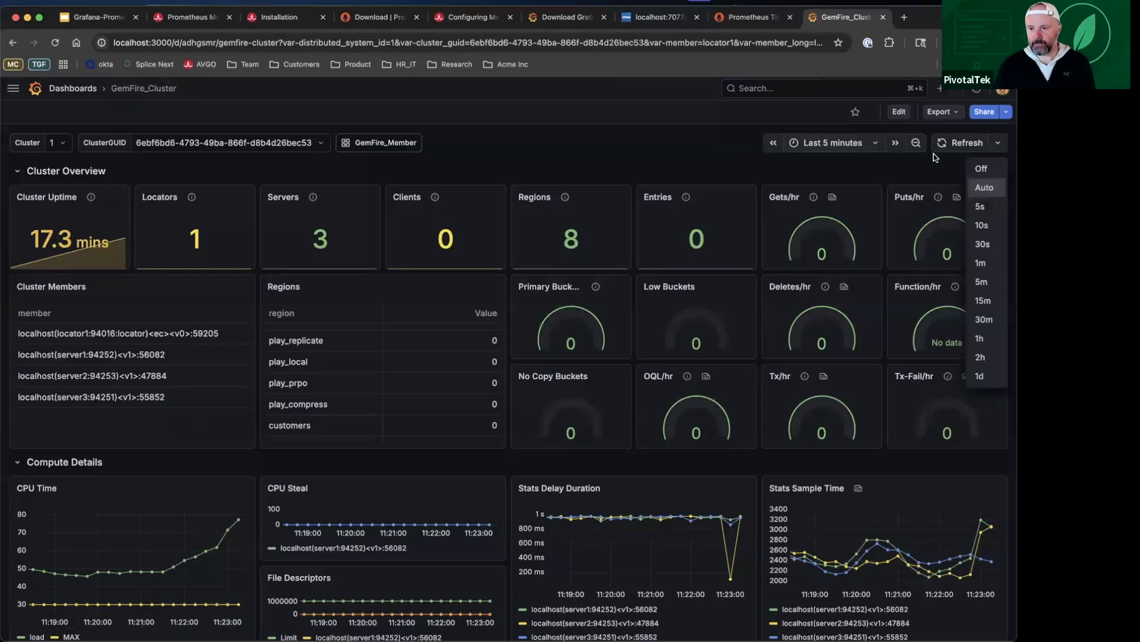
click(984, 188)
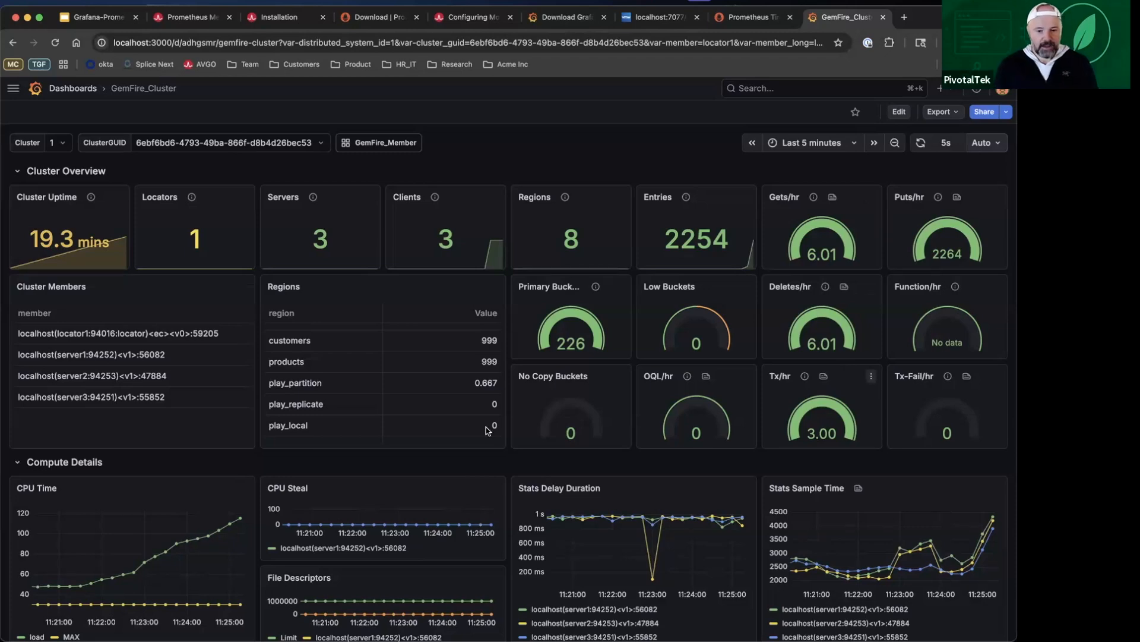
Step: Examine the GemFire_Cluster dashboard's region entries, compute graphs, heap usage, garbage collection and disk metrics under the client load
scroll(487, 430, down, 2)
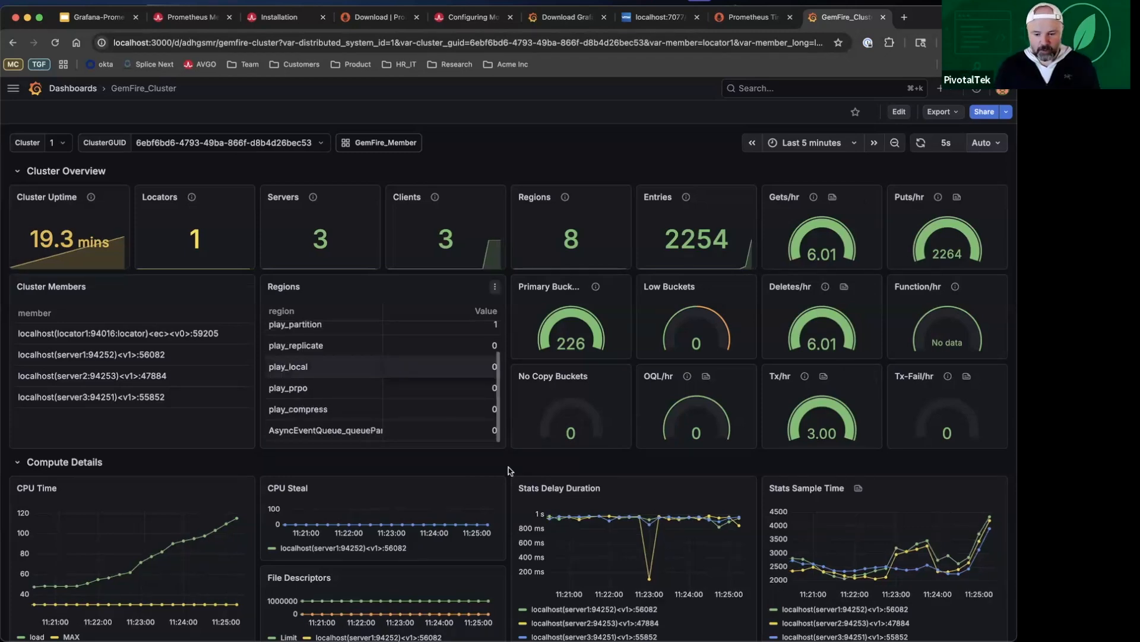
scroll(111, 412, down, 3)
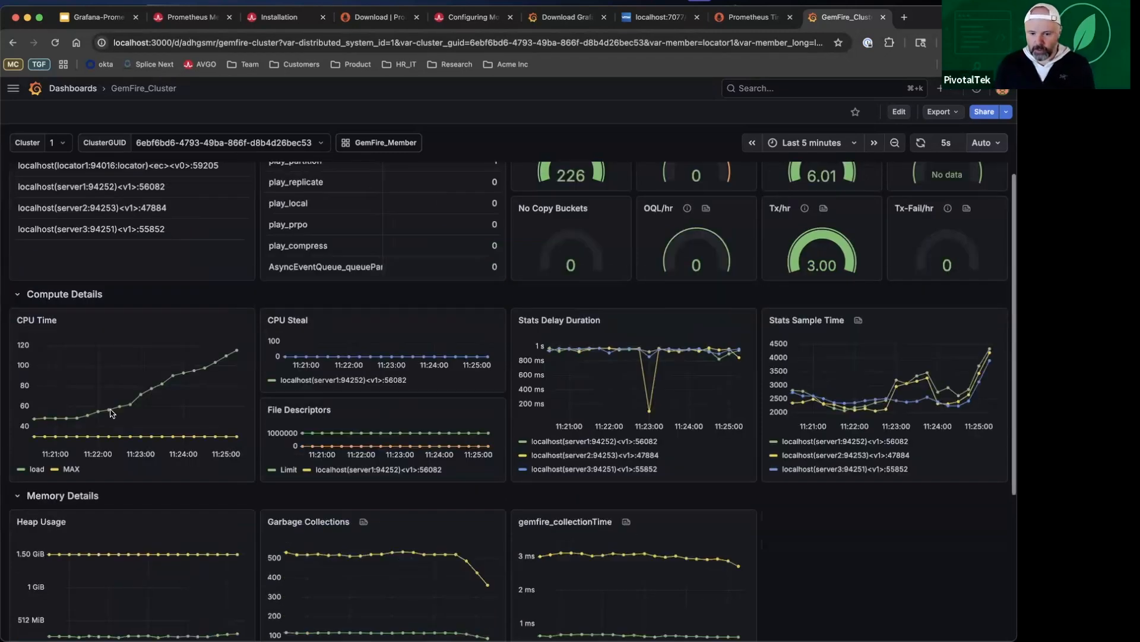
scroll(112, 412, down, 1)
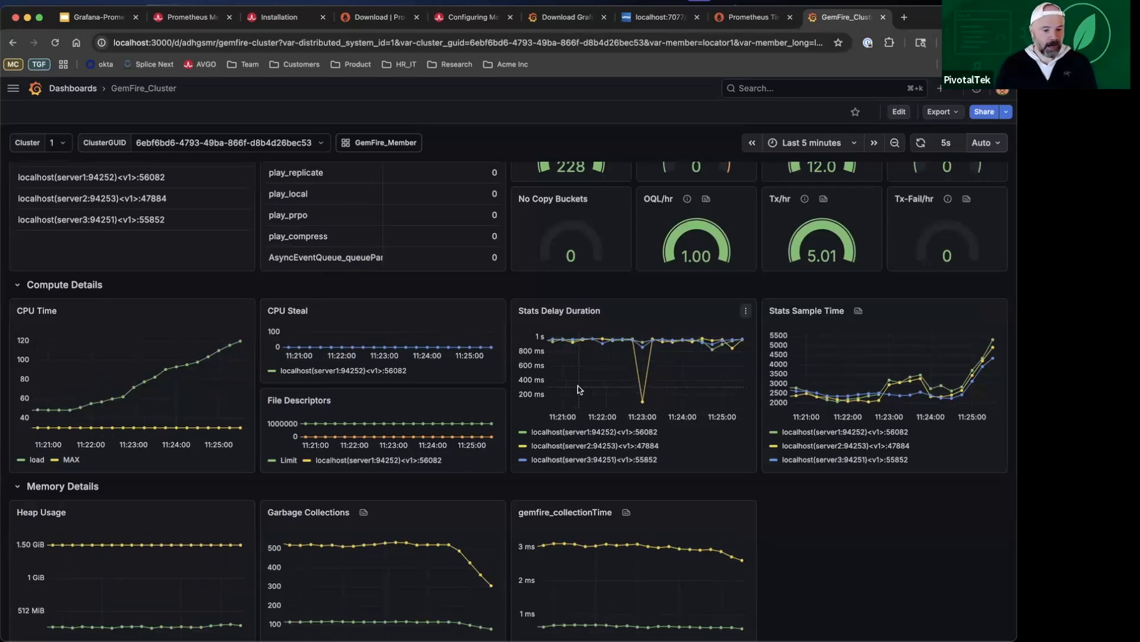
scroll(579, 389, down, 3)
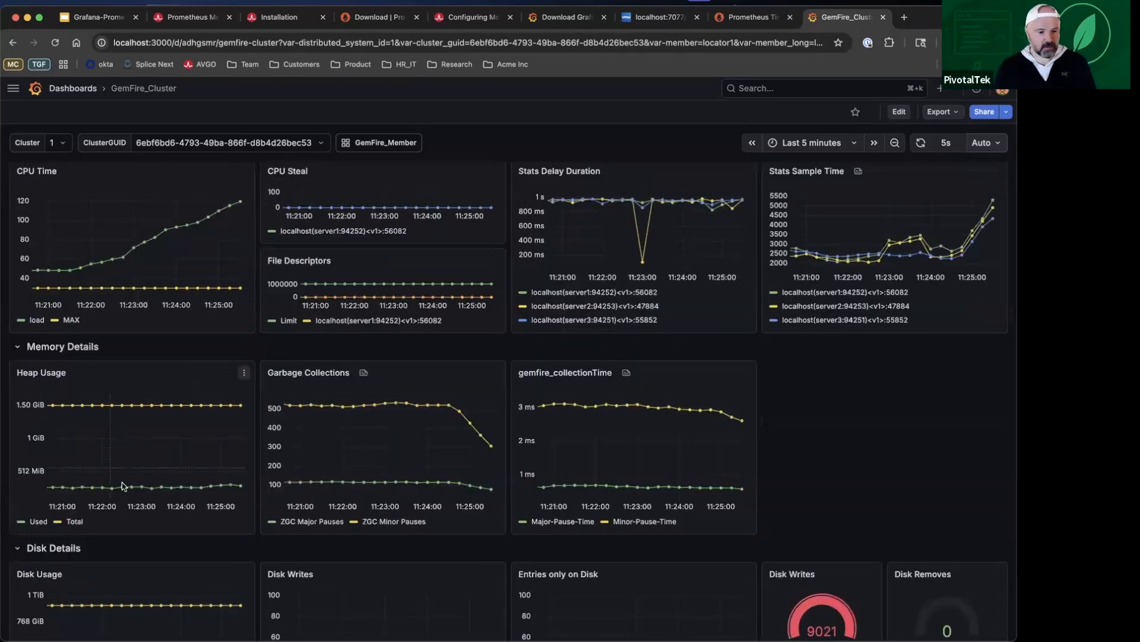
mouse_move(123, 486)
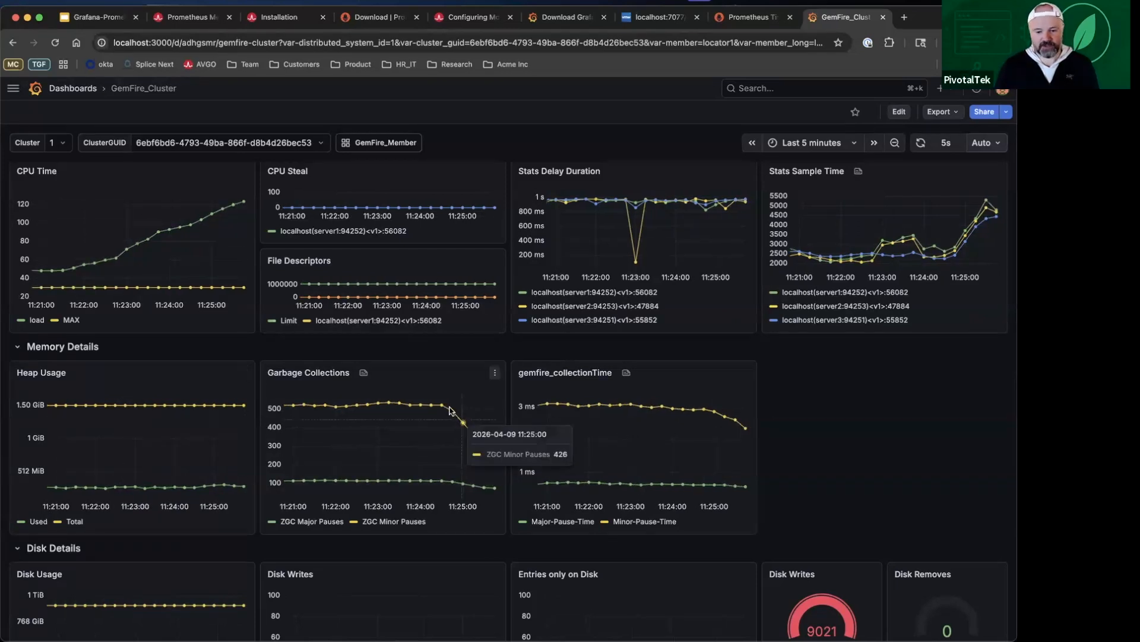
mouse_move(451, 430)
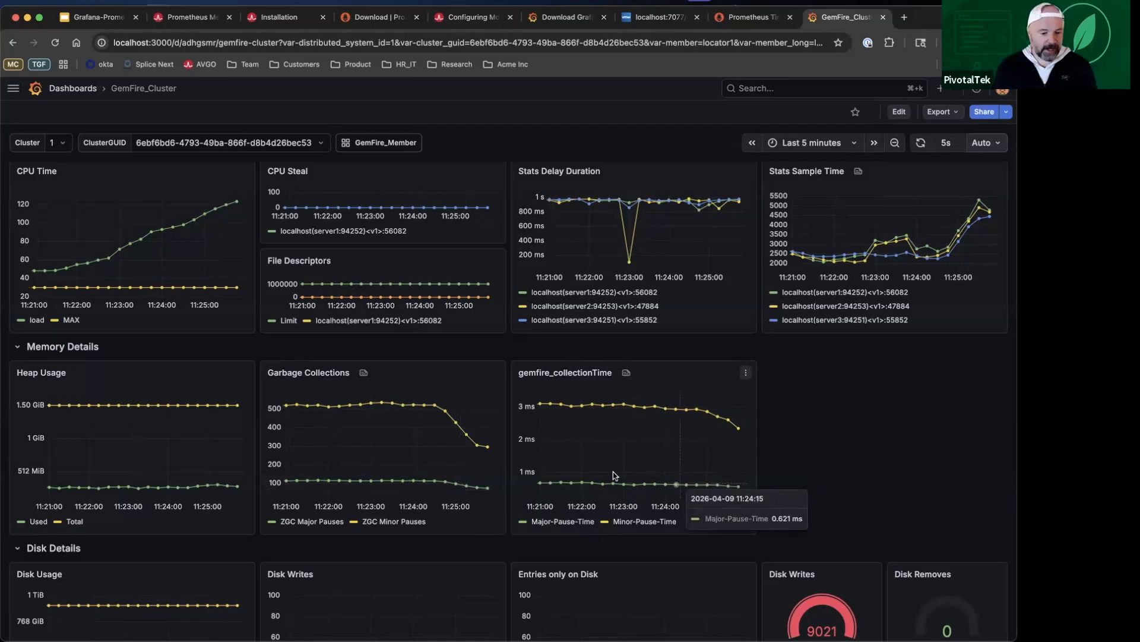
scroll(494, 542, down, 2)
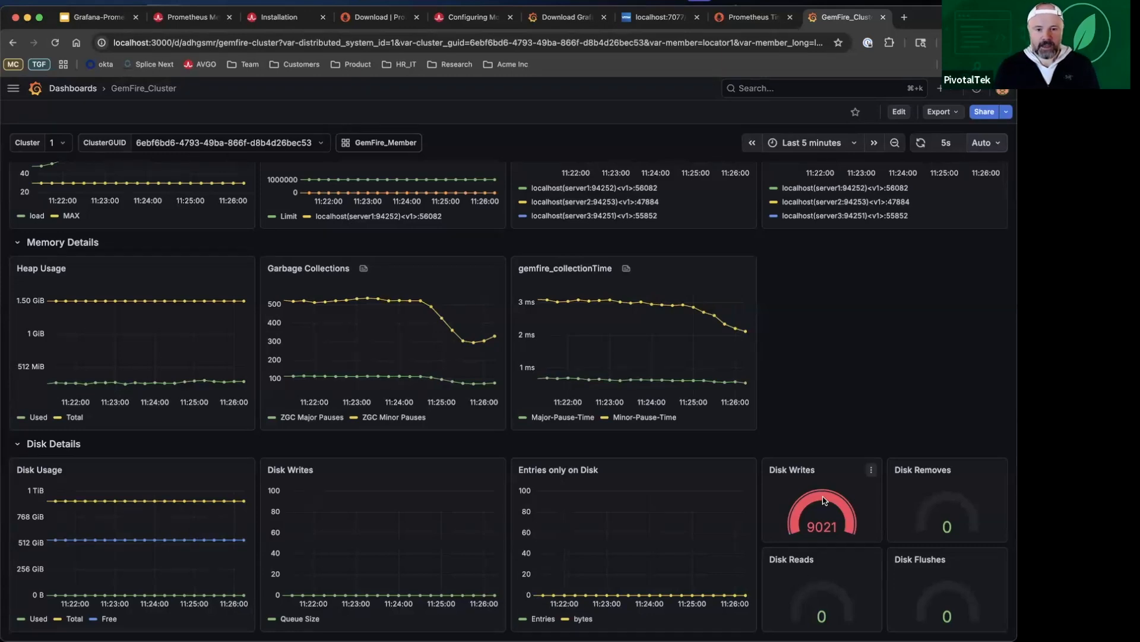
scroll(392, 191, up, 7)
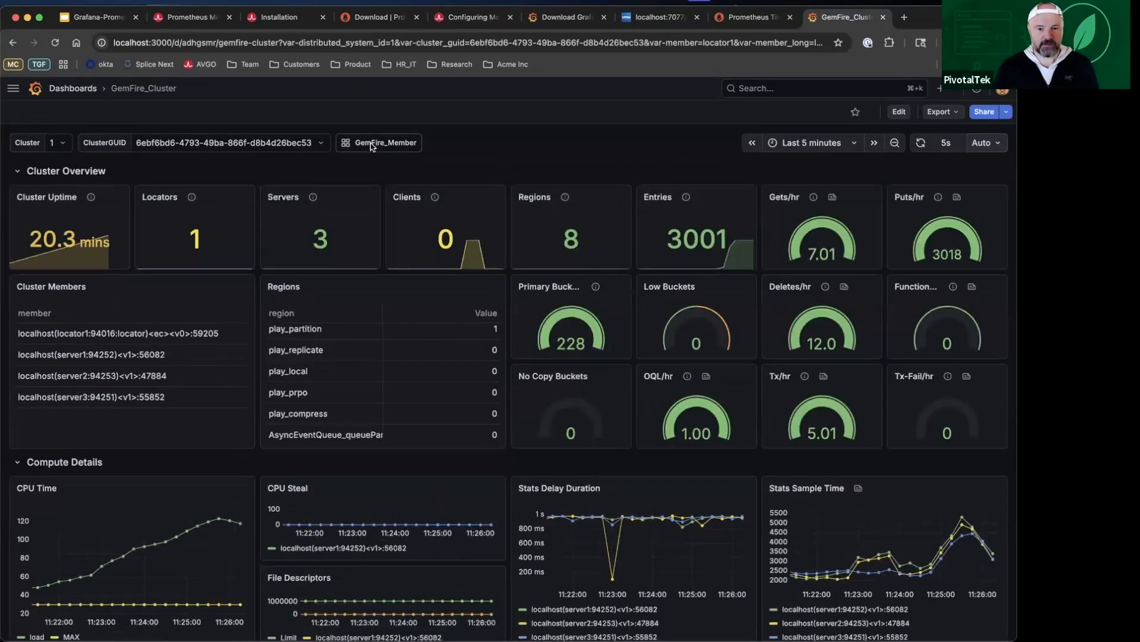
Step: Open the linked GemFire_Member dashboard, switch the member to server1, and review its compute, memory and disk sections
click(372, 144)
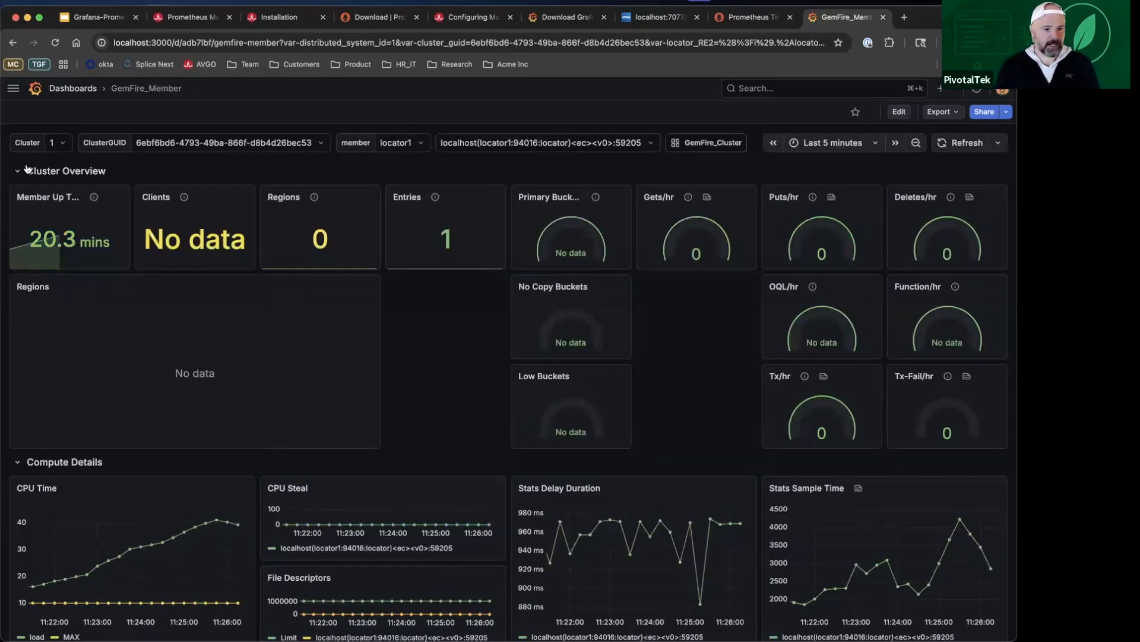
click(67, 146)
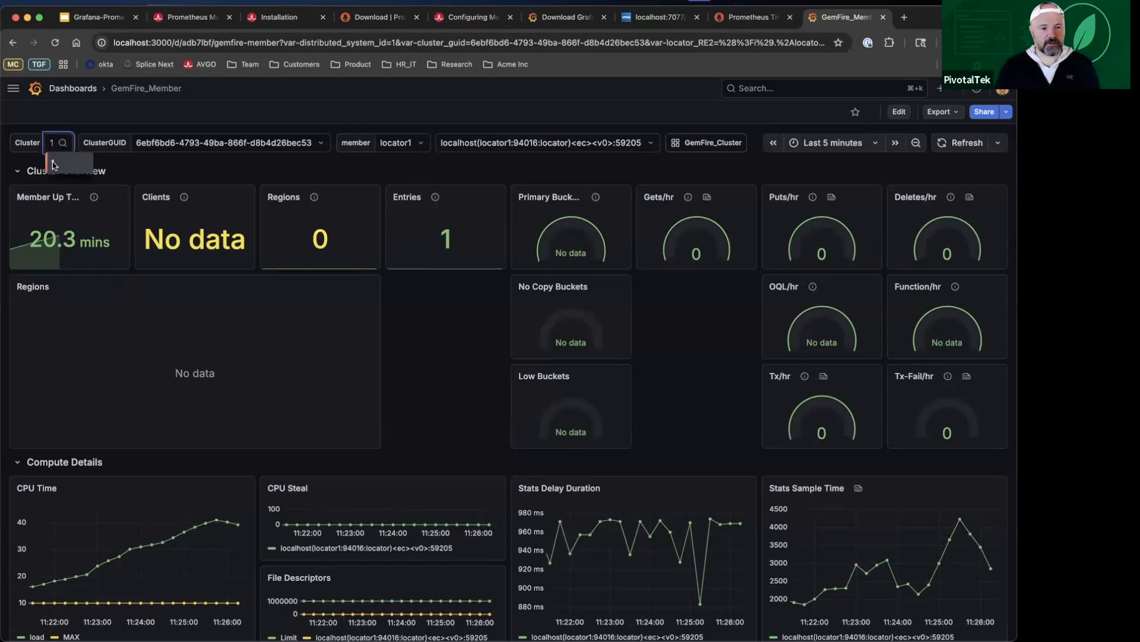
click(167, 168)
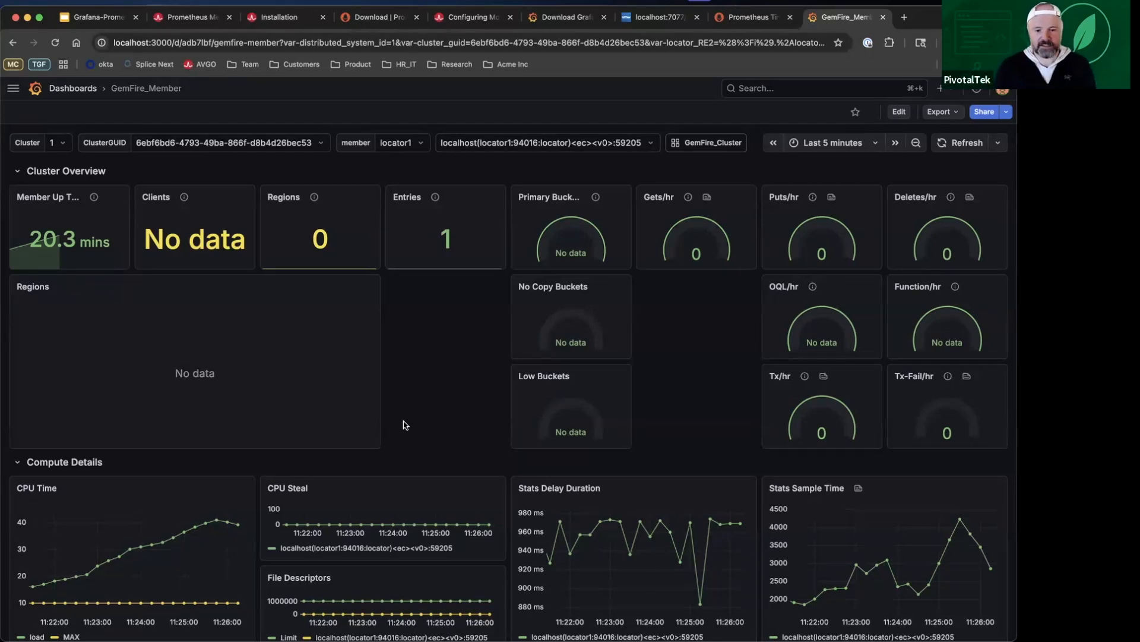
click(422, 146)
click(418, 184)
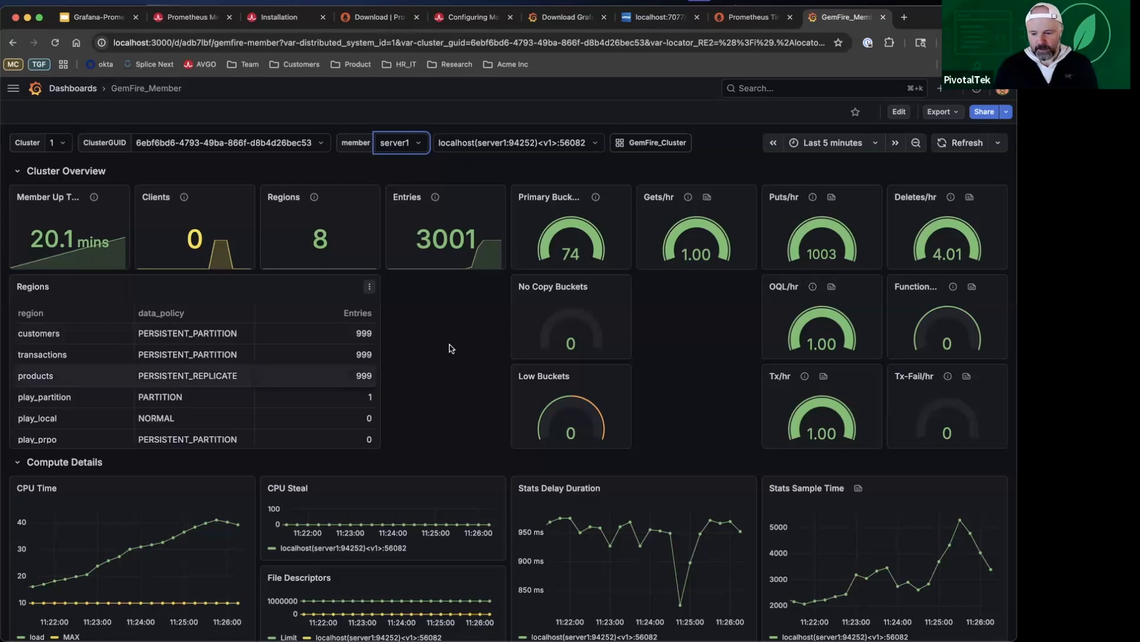
scroll(452, 349, down, 3)
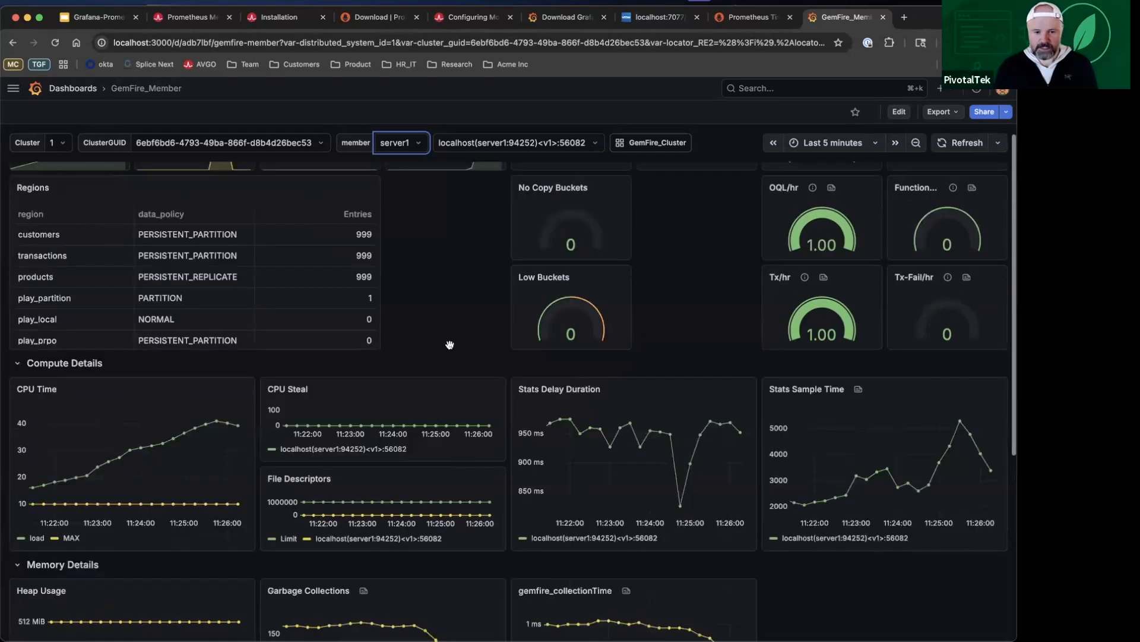
scroll(451, 348, down, 3)
scroll(451, 349, down, 3)
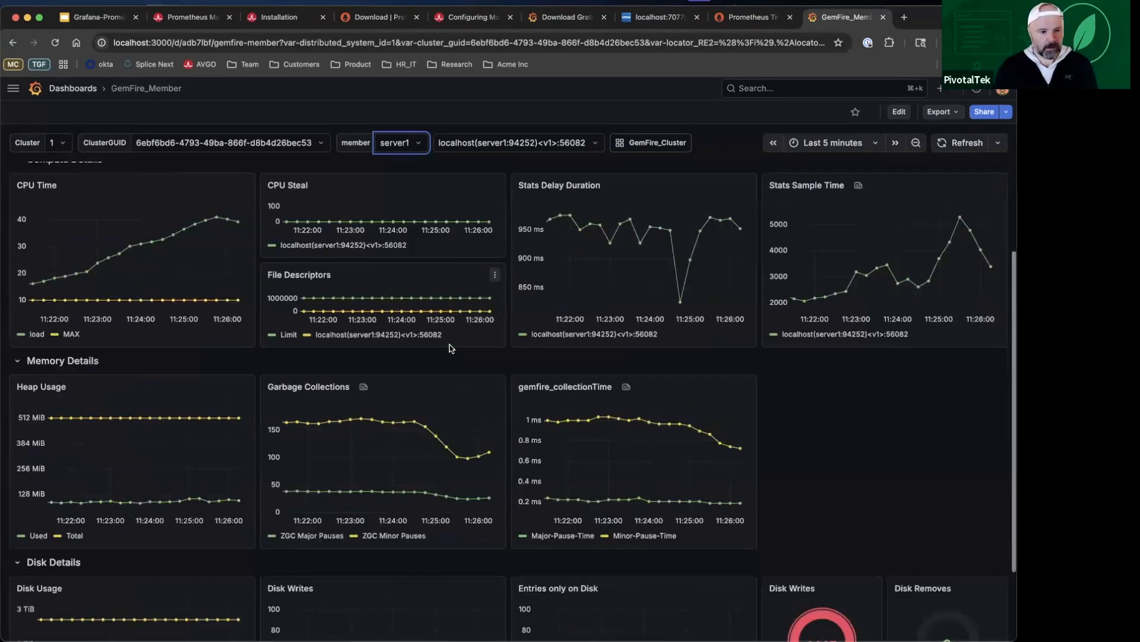
scroll(451, 349, down, 3)
scroll(452, 348, up, 2)
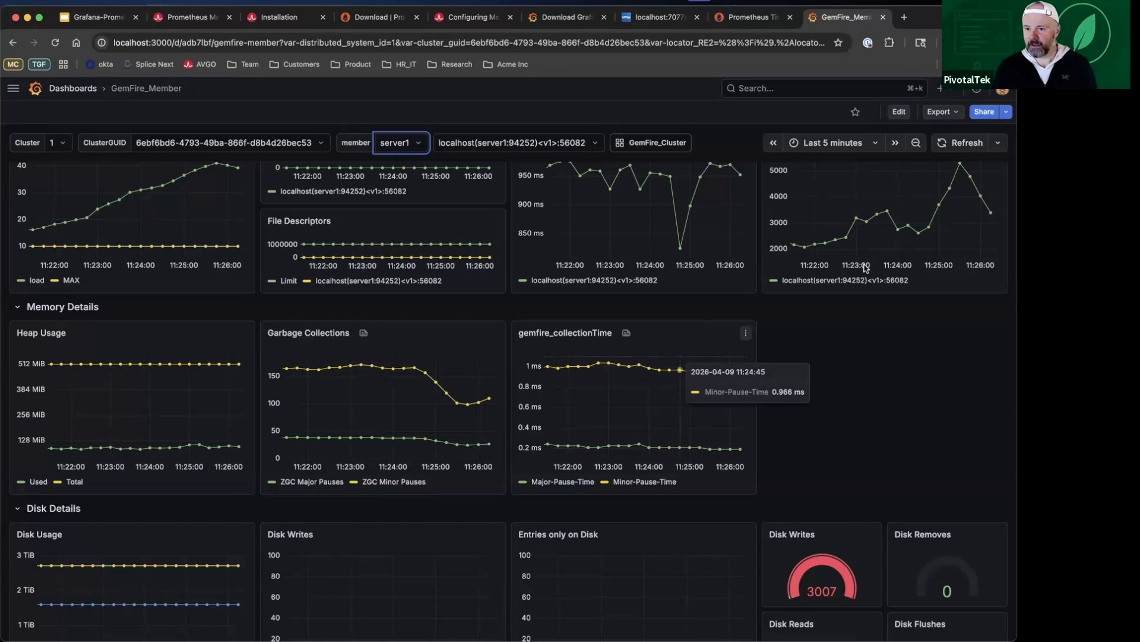
Step: Put the GemFire_Member dashboard into edit mode and add a new visualization panel
click(900, 112)
click(812, 111)
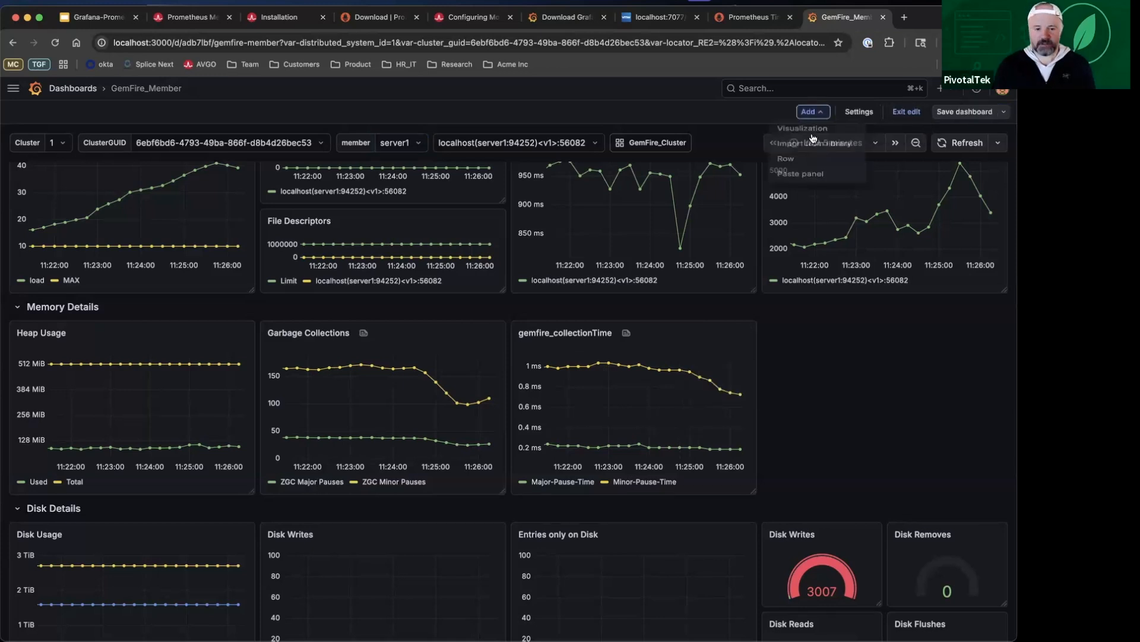
click(809, 129)
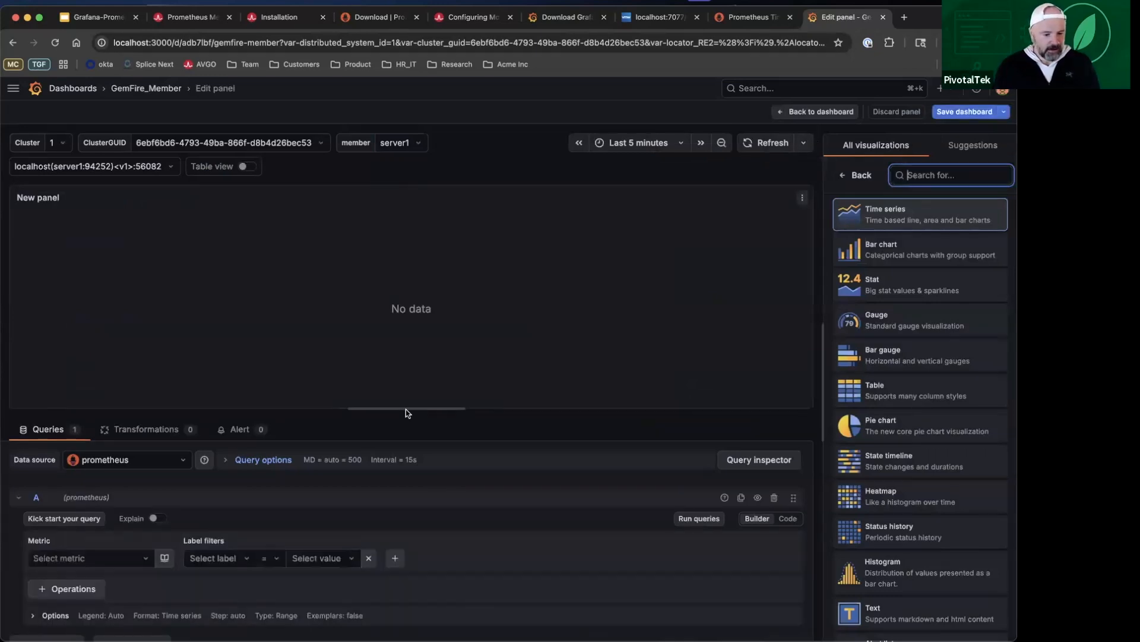
Step: Set the metric of the new panel's query A to gemfire_jvm_threads_live_threads
scroll(352, 476, down, 1)
click(100, 537)
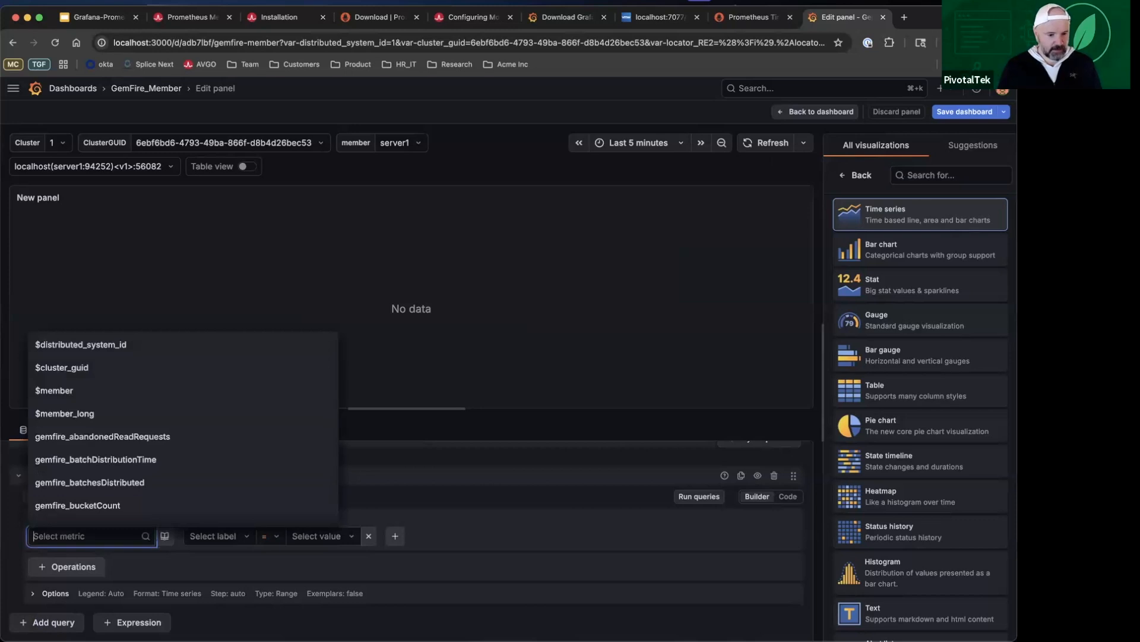
text(gemfire)
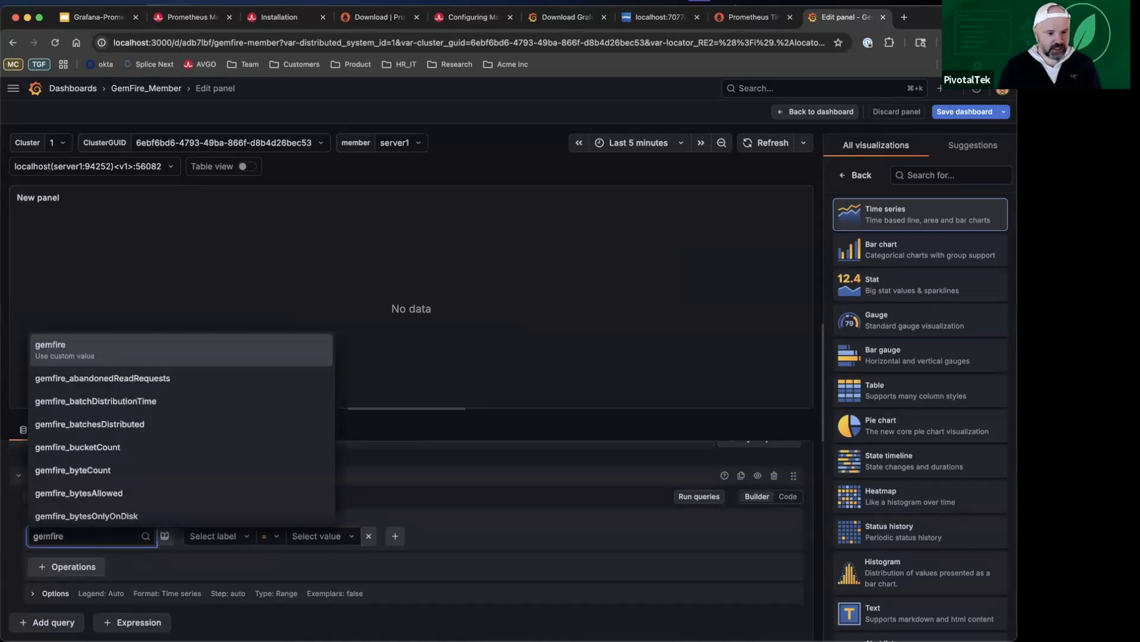
text(_jvm)
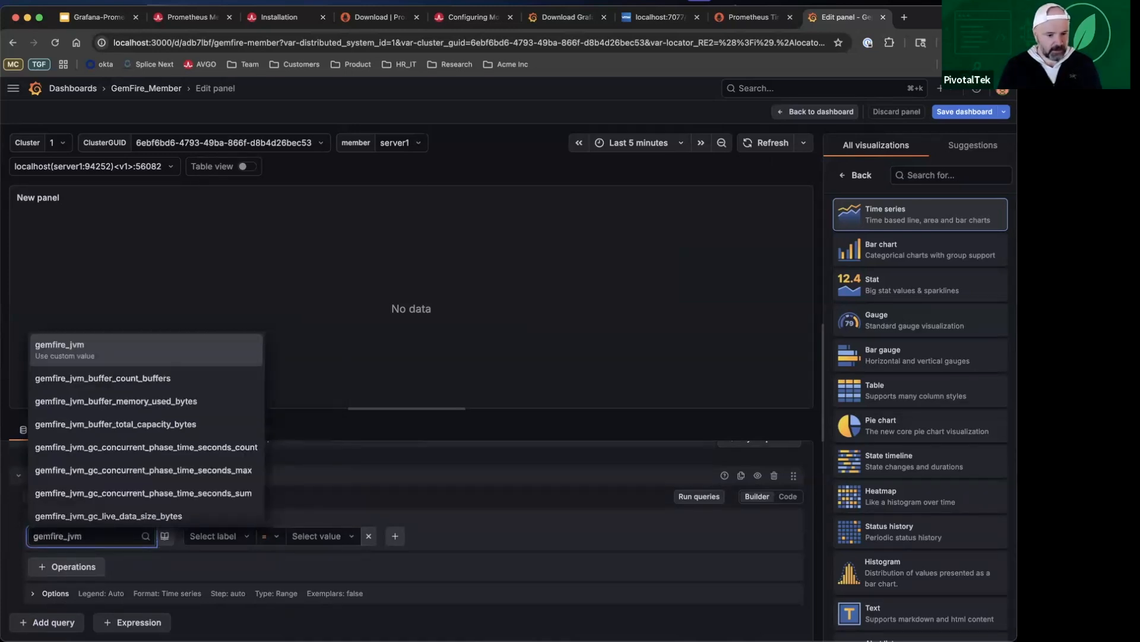
text(_th)
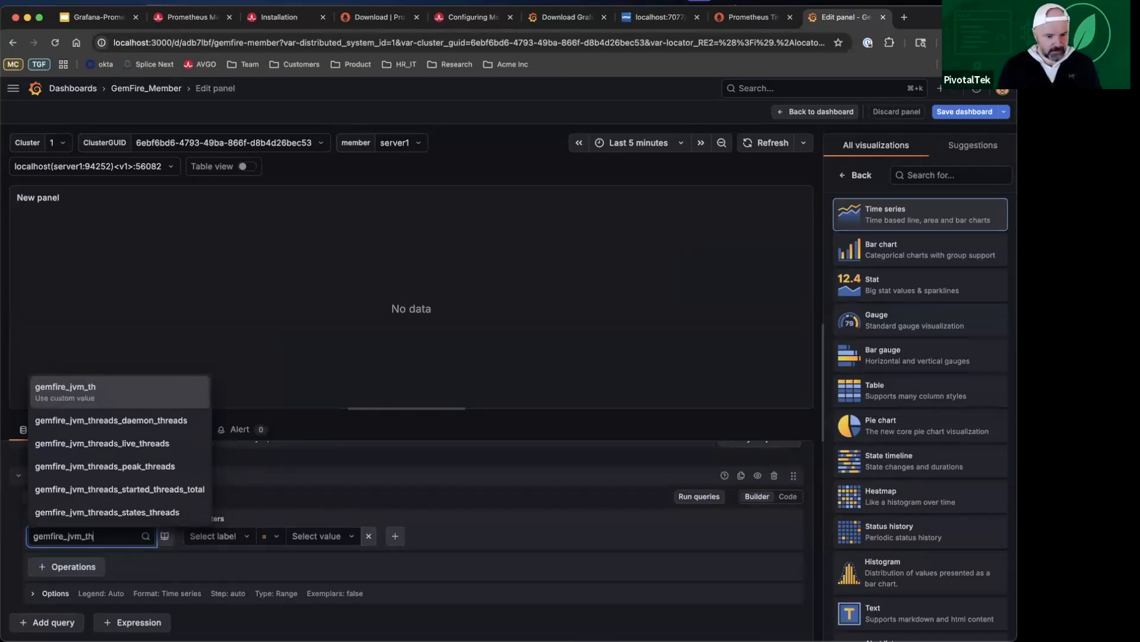
key(Down)
key(Down)
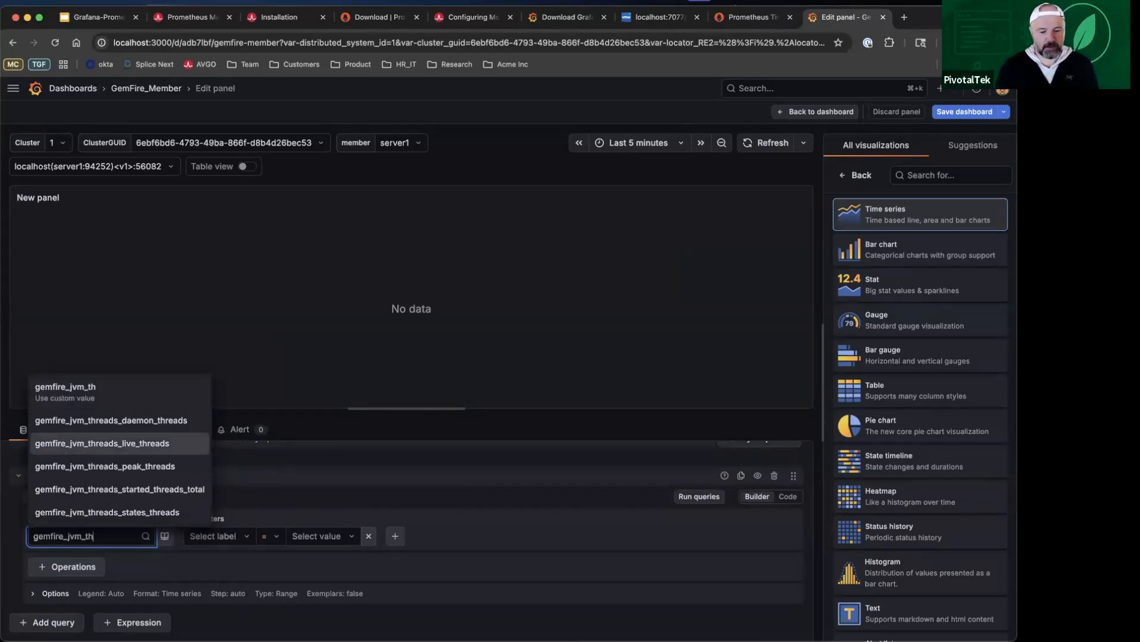
key(Return)
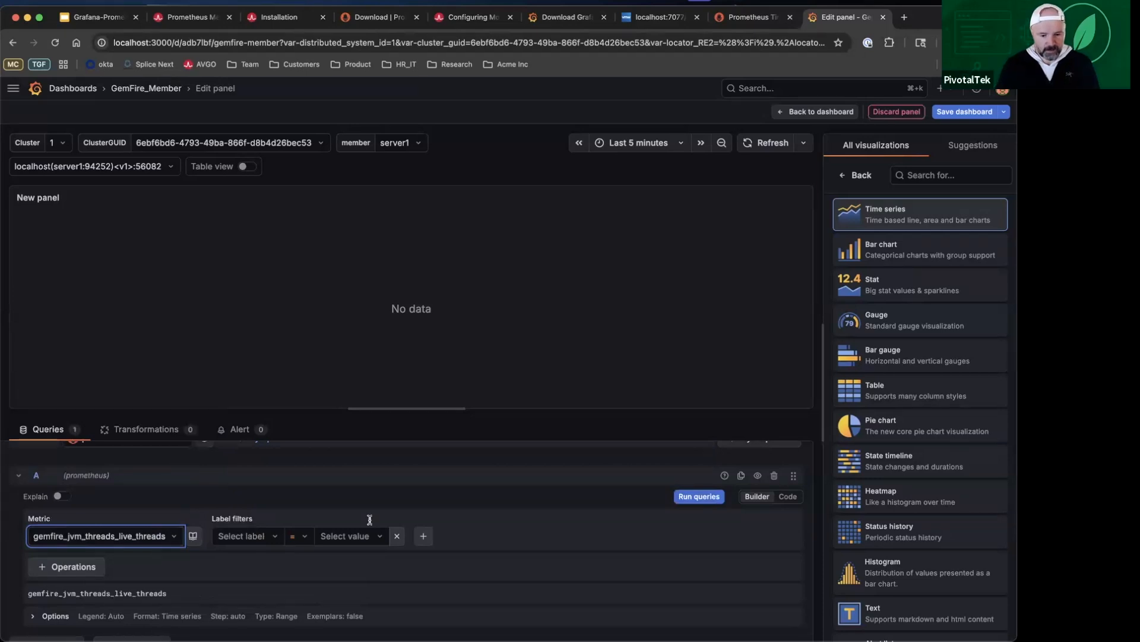
Step: Filter query A by ClusterID = $cluster_guid and member = $member, and run it to plot the live threads
scroll(369, 520, down, 1)
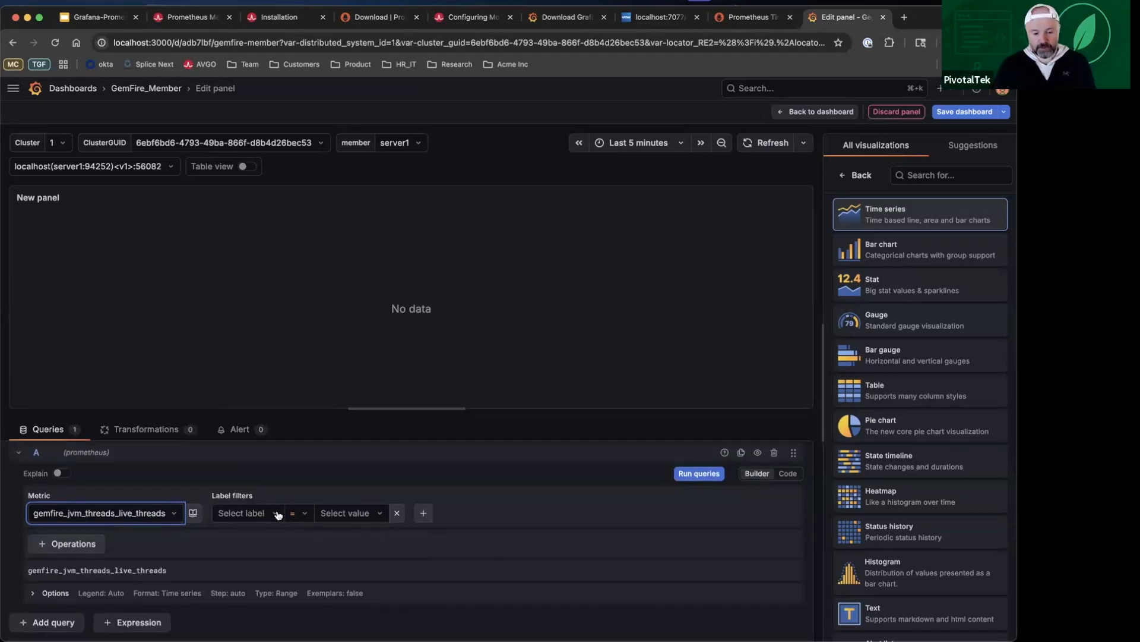
click(278, 514)
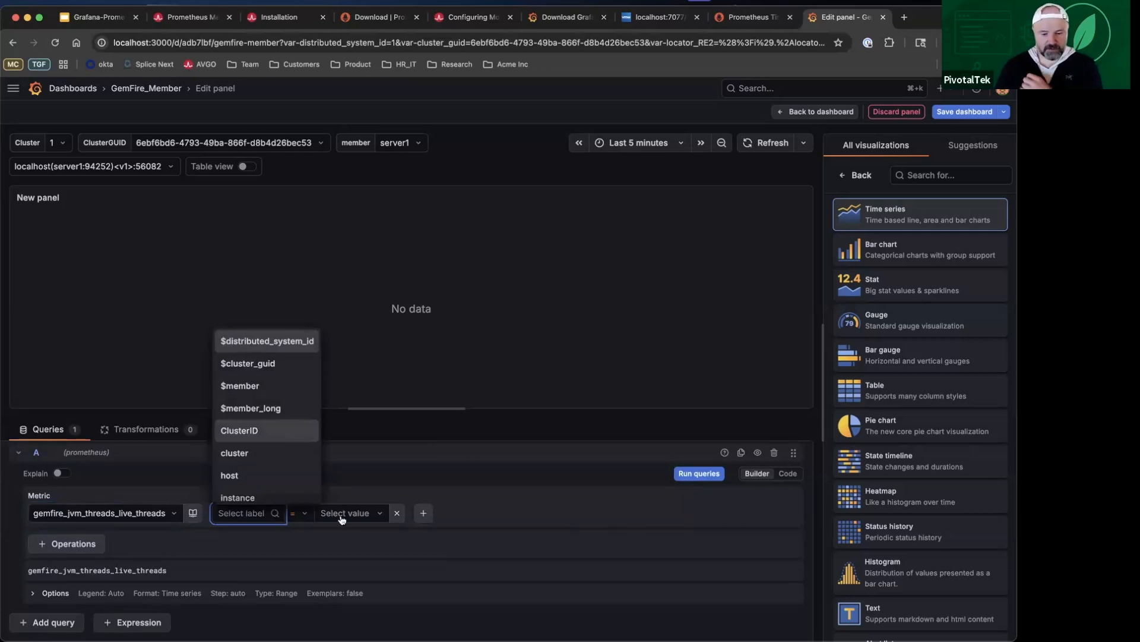
key(Return)
click(368, 514)
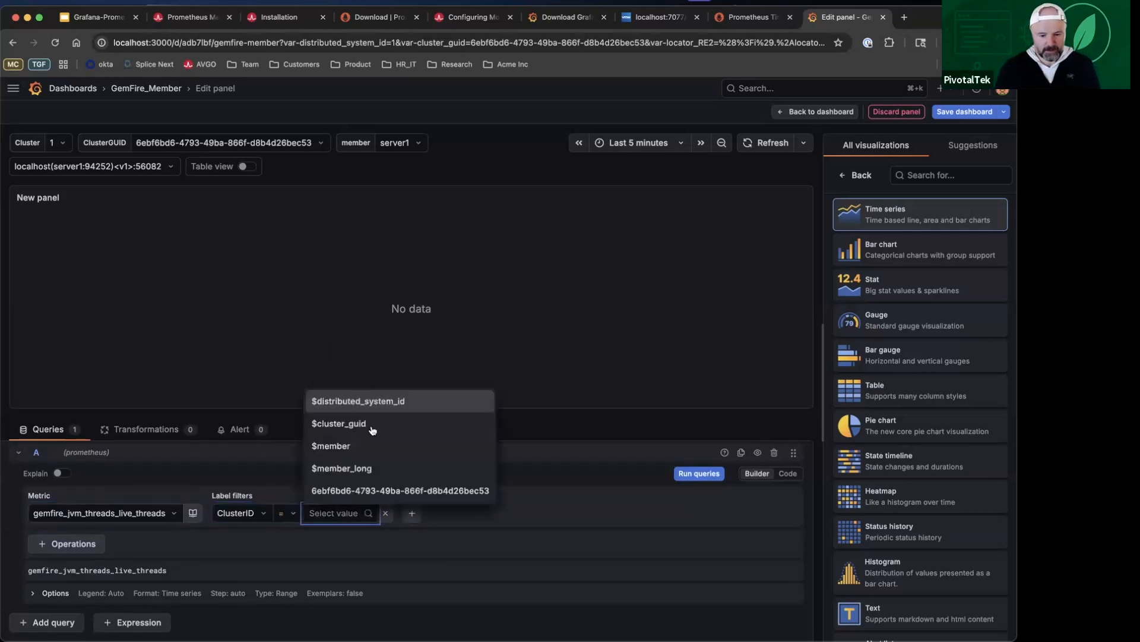
click(372, 424)
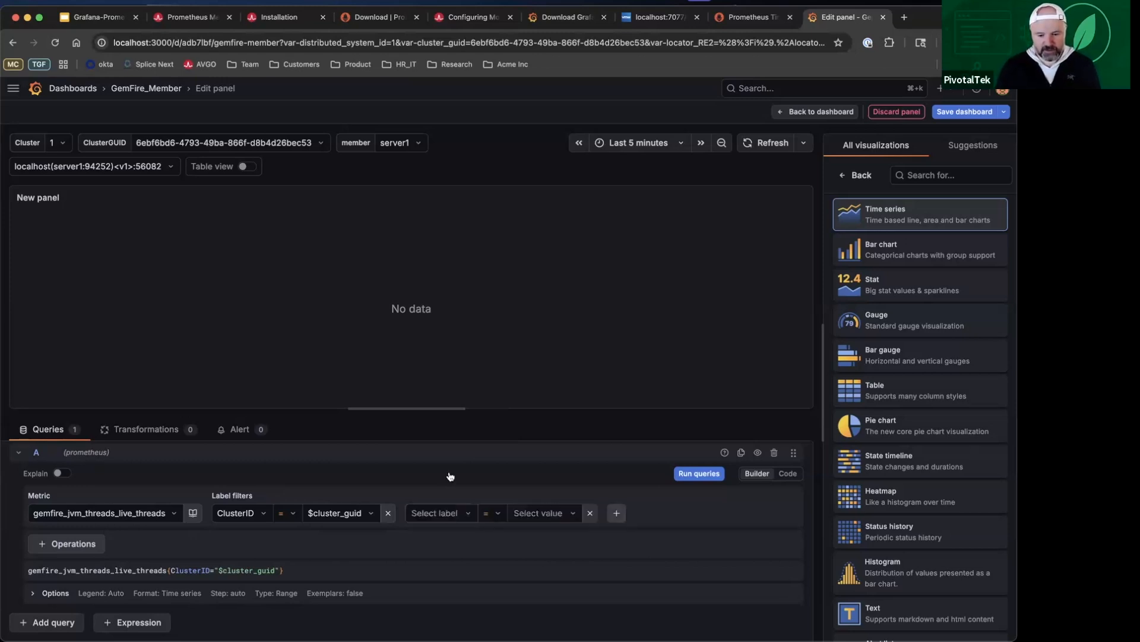
scroll(450, 446, down, 3)
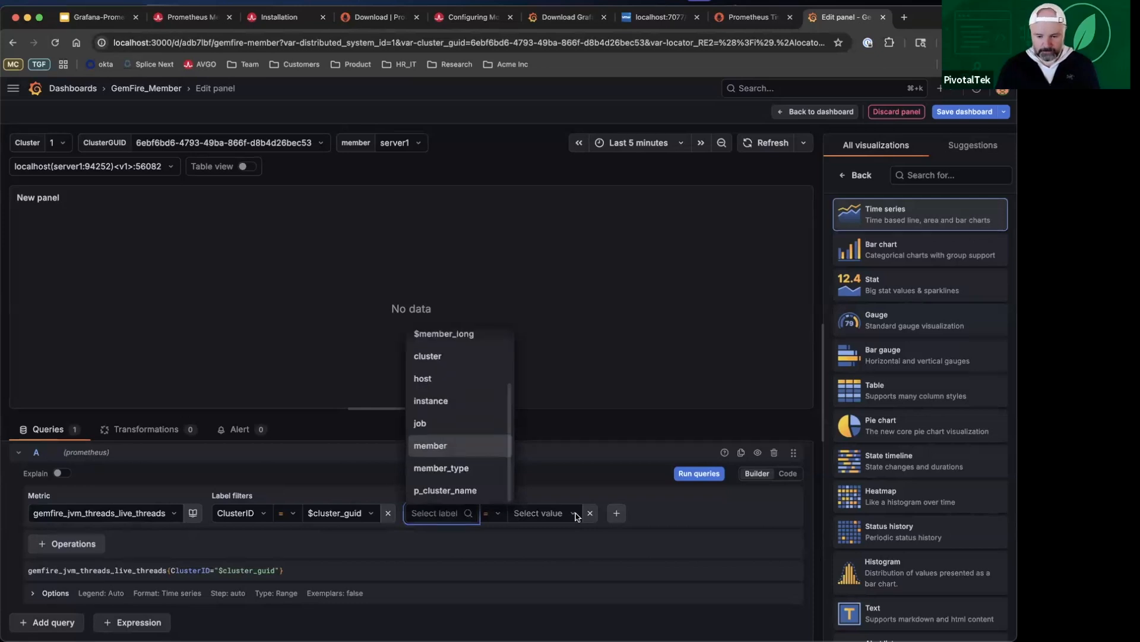
key(Return)
click(555, 514)
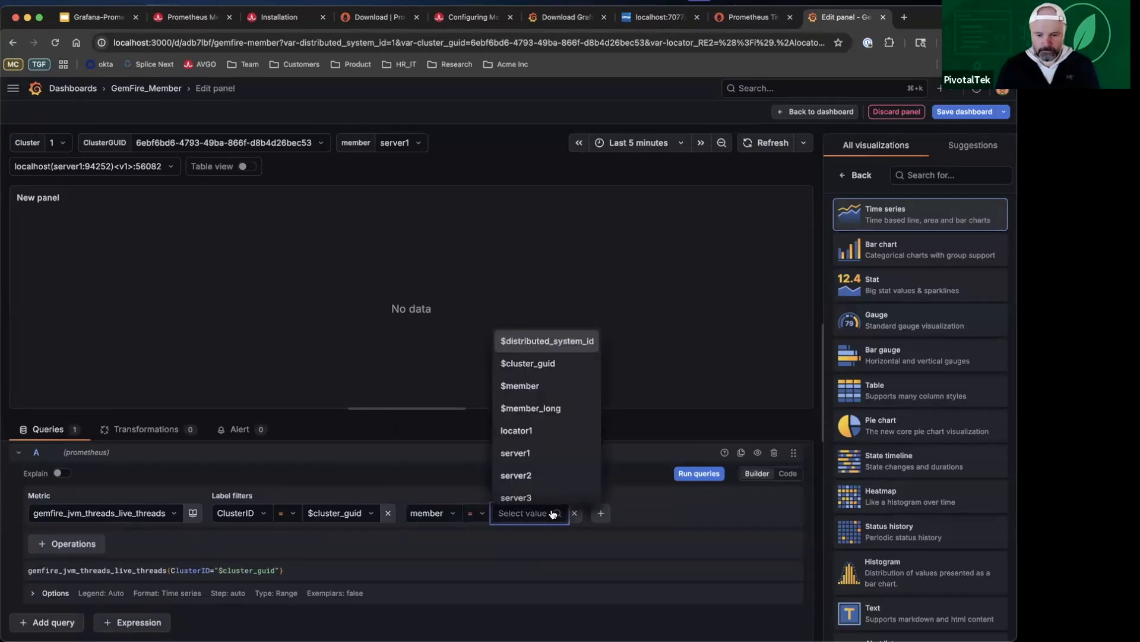
click(549, 385)
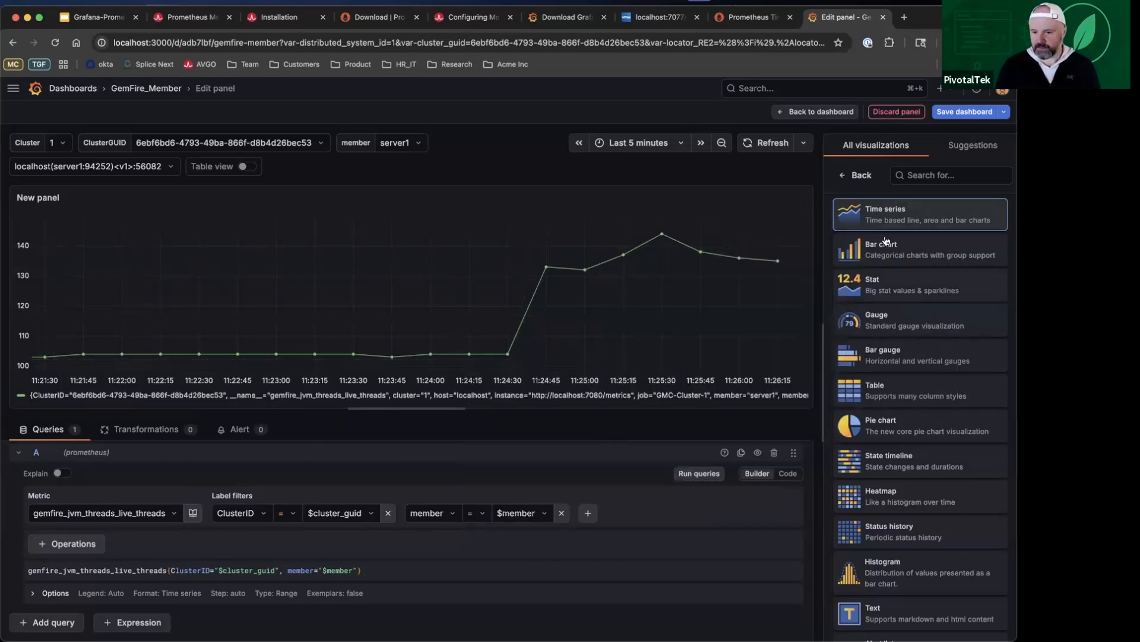
click(503, 355)
click(722, 267)
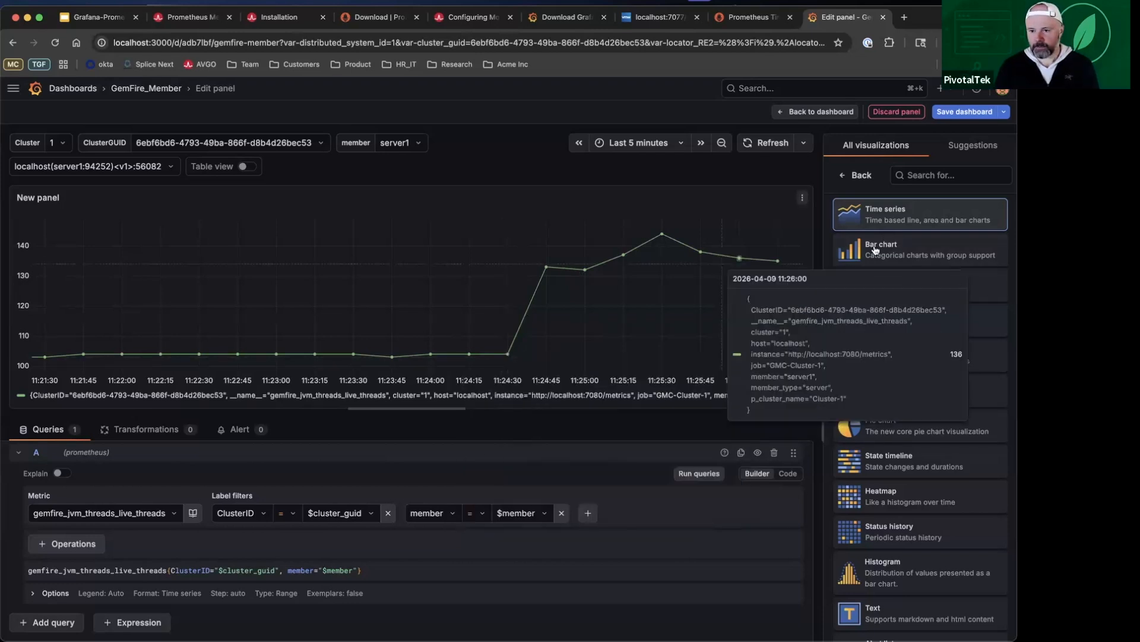
Step: Keep the Time series visualization and title the panel JVM Threads
click(849, 183)
double_click(894, 210)
key(super+a)
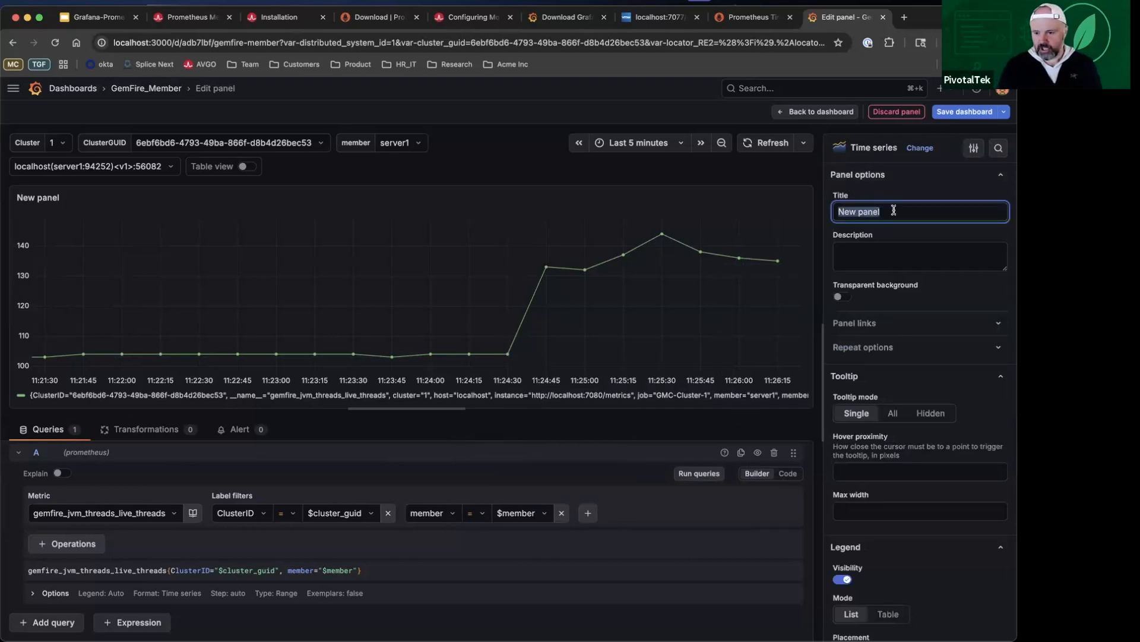
text(JVM Threads-Live)
key(BackSpace)
key(BackSpace)
key(BackSpace)
key(BackSpace)
key(BackSpace)
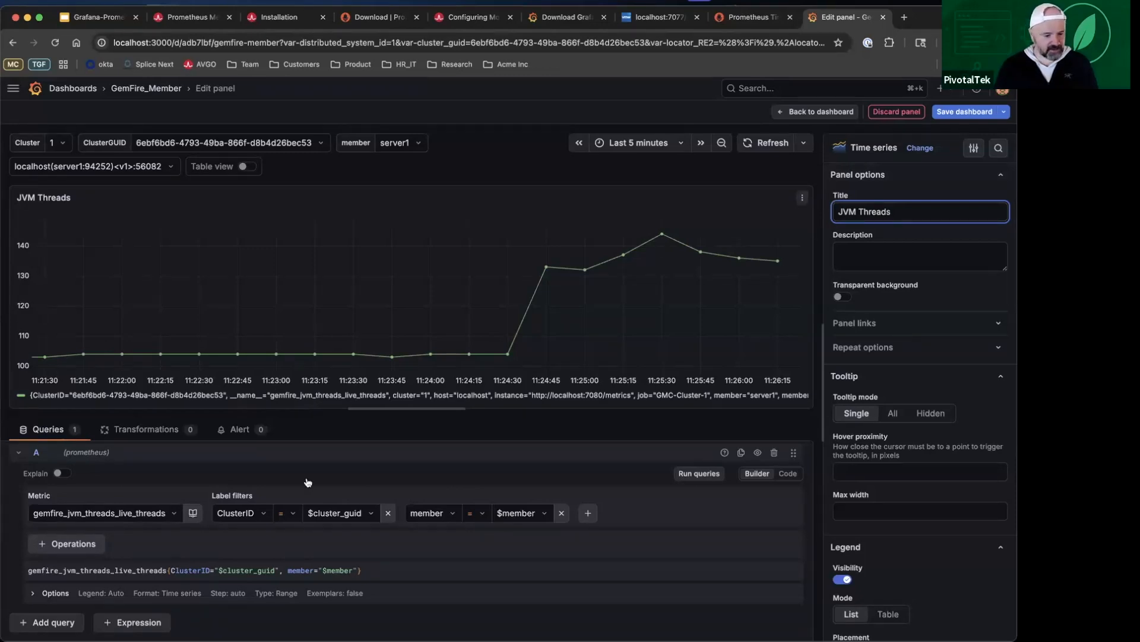
Step: Give query A the custom legend live-threads and run the queries
click(34, 593)
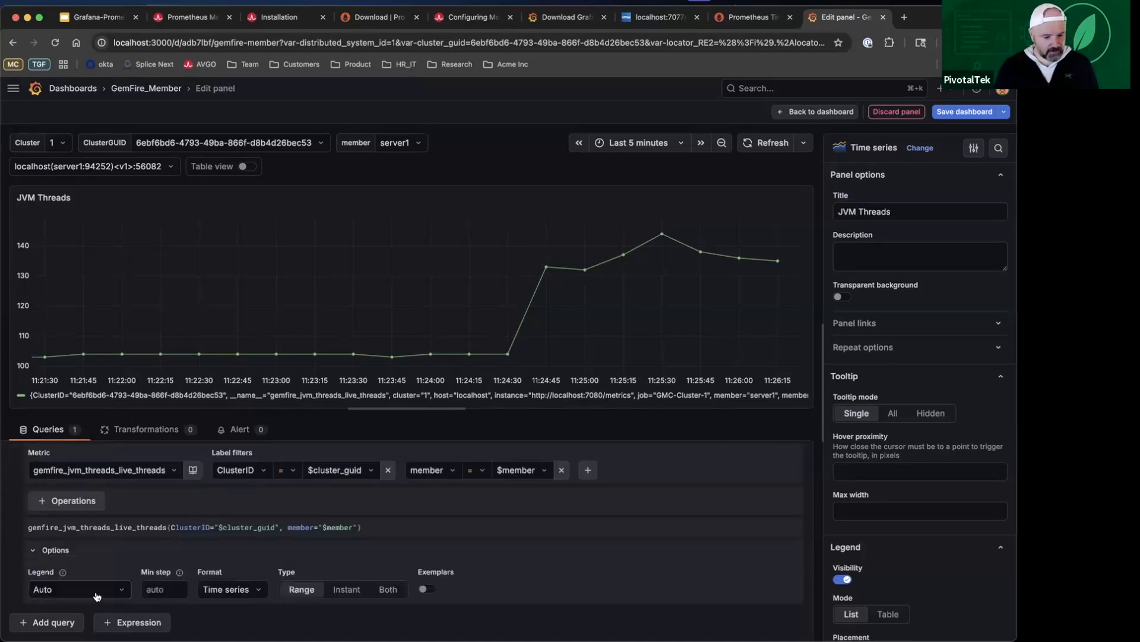
click(97, 595)
click(80, 561)
click(95, 586)
key(super+BackSpace)
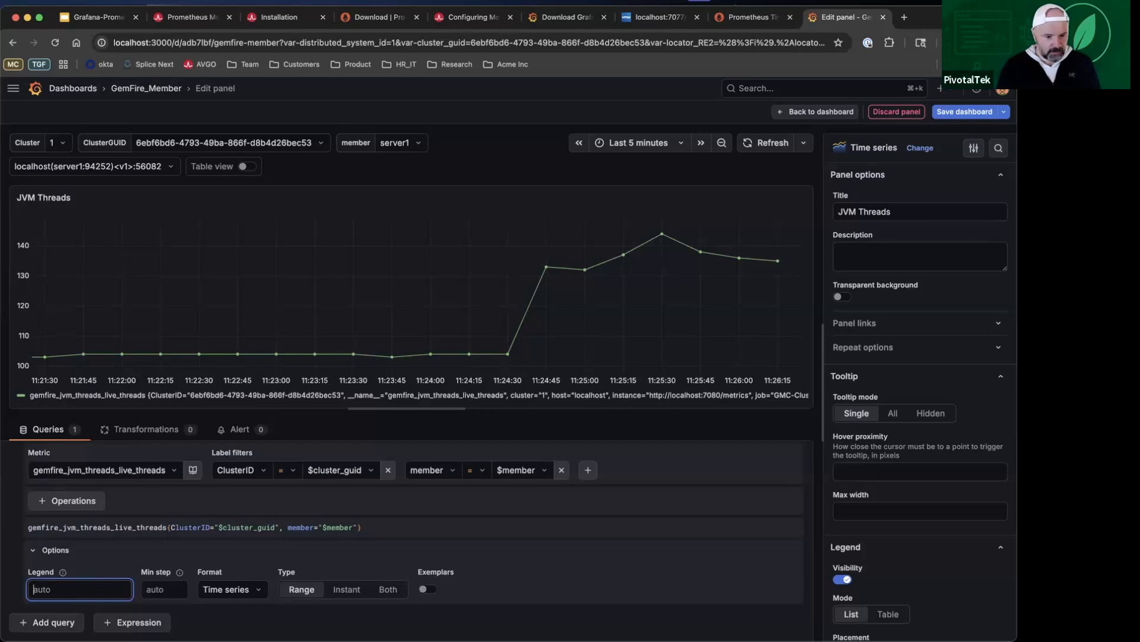
text(live-threads)
scroll(702, 475, up, 2)
click(702, 474)
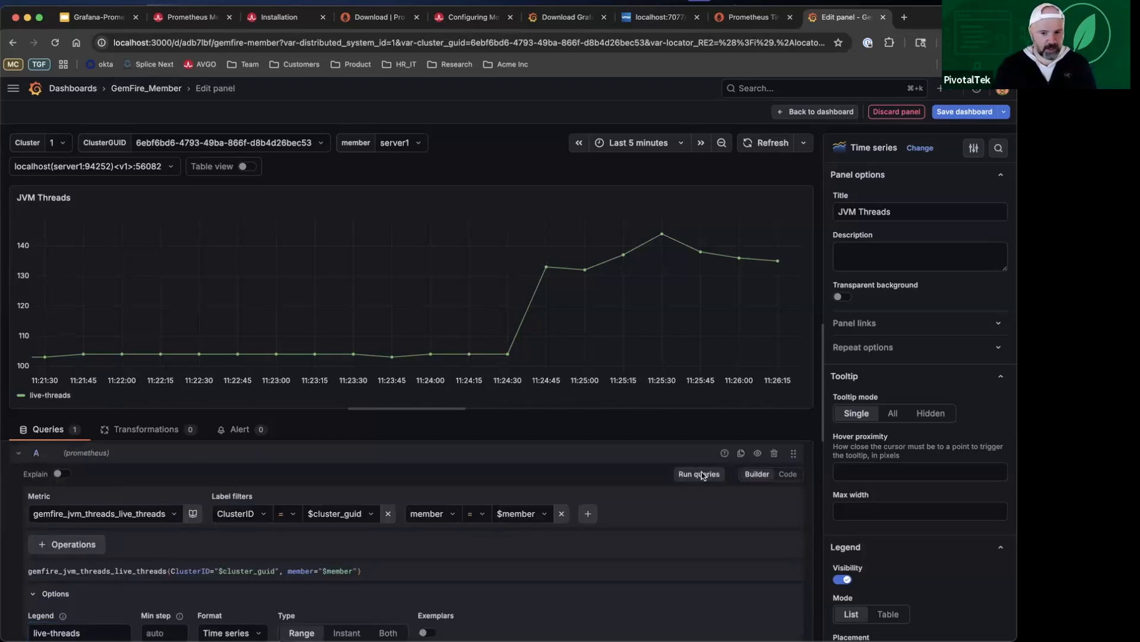
Step: Add a second query, B, to the panel with the metric gemfire_jvm_threads_peak_threads
scroll(654, 523, down, 2)
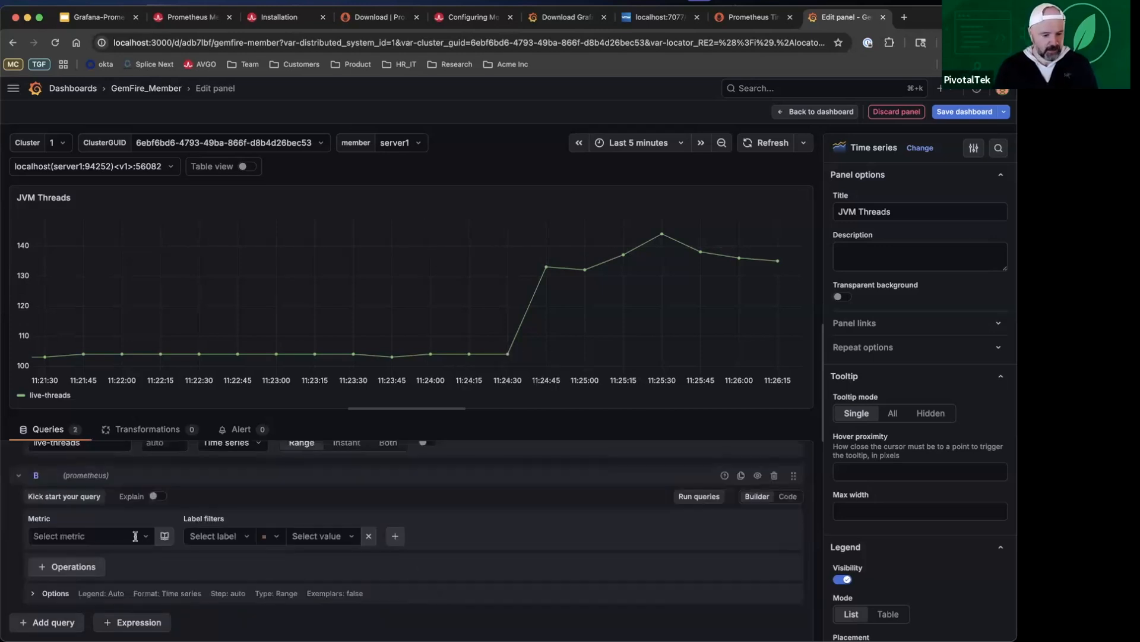
click(135, 537)
text(gemfire_jvm-)
key(BackSpace)
text(_)
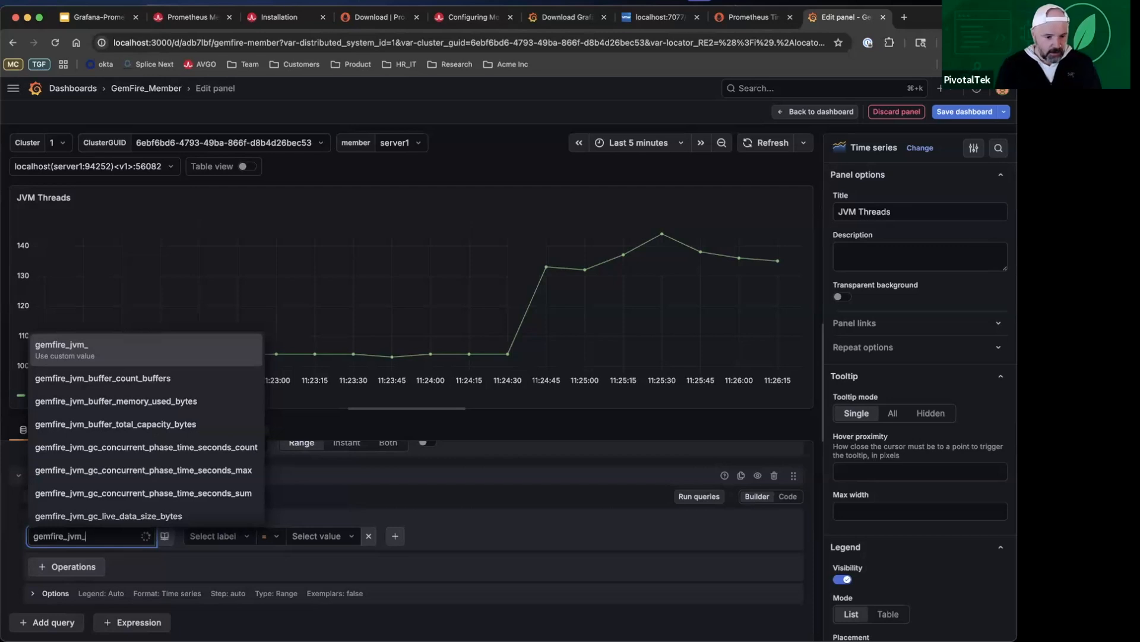
text(threads_peak_threads)
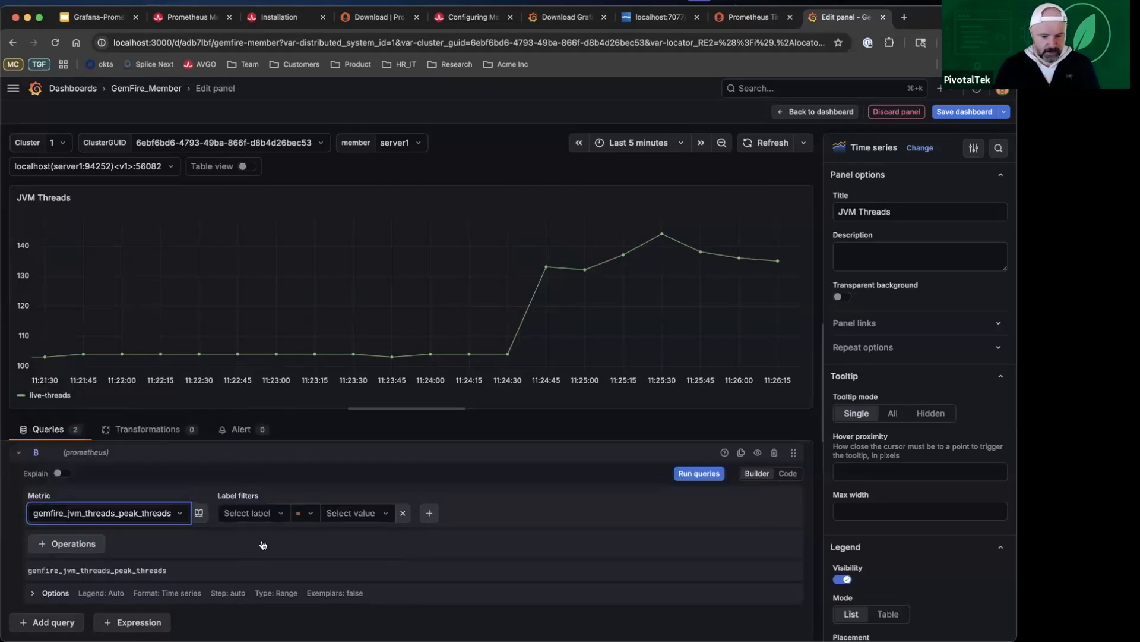
Step: Filter query B by the label ClusterID = $cluster_guid
click(268, 512)
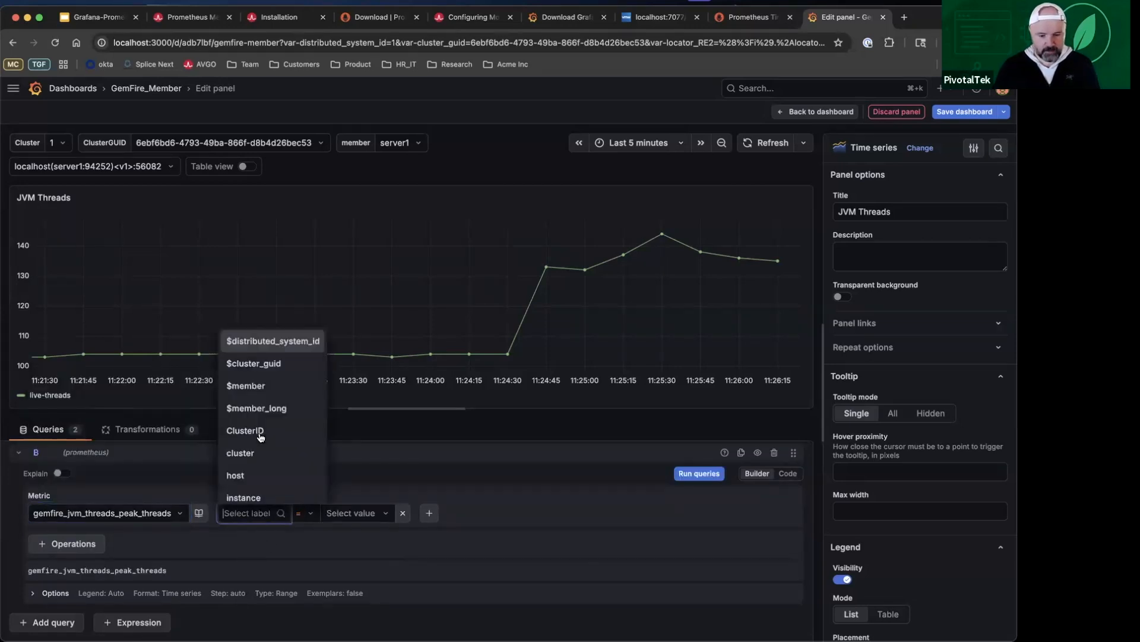
click(260, 432)
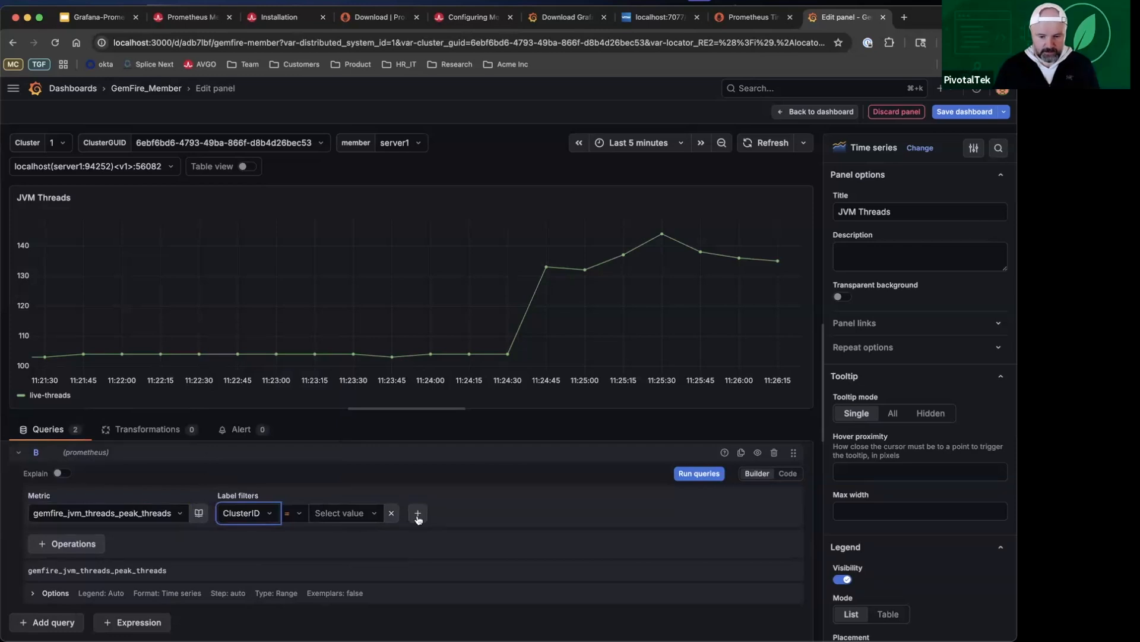
click(346, 513)
click(343, 423)
Step: Add a second label filter, member = $member, to query B and run the queries to plot the peak threads
click(419, 517)
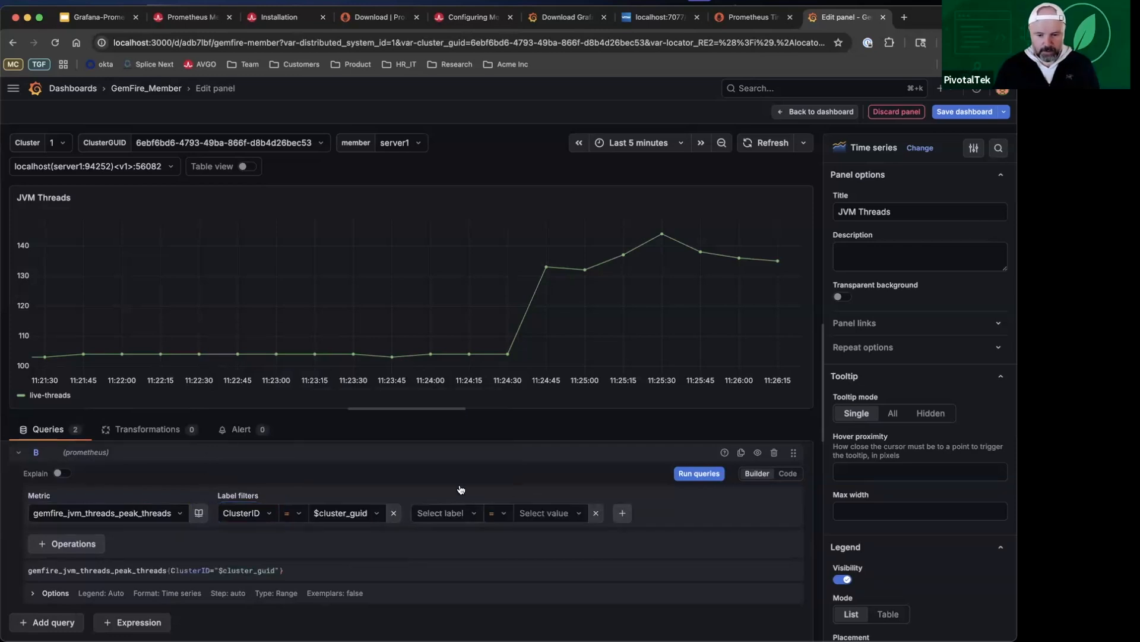
scroll(440, 470, down, 2)
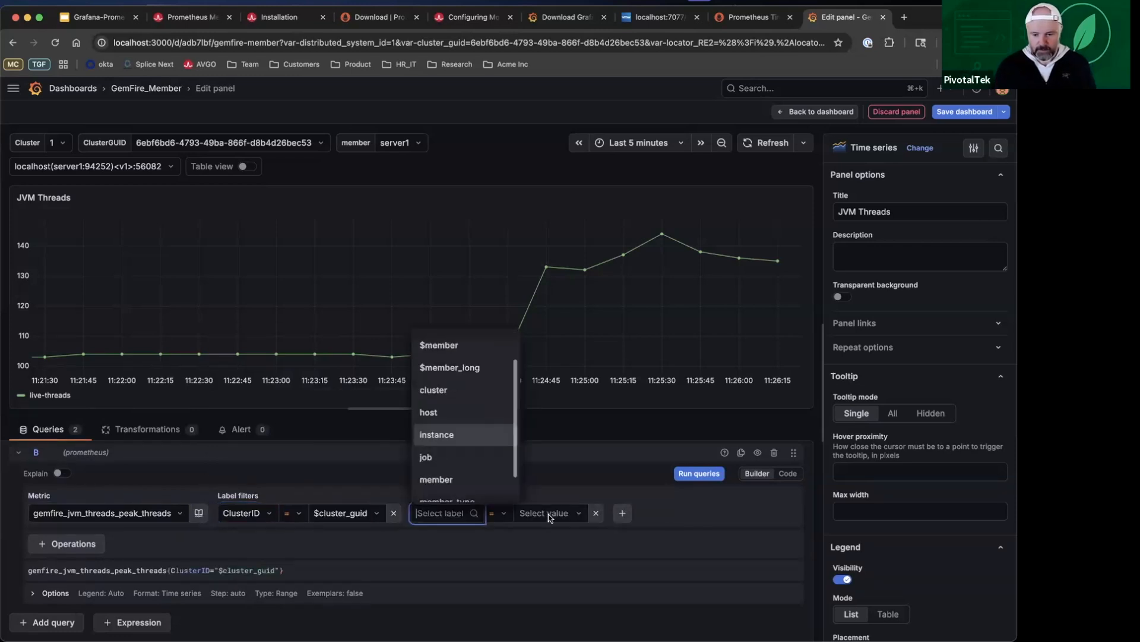
click(436, 479)
click(549, 517)
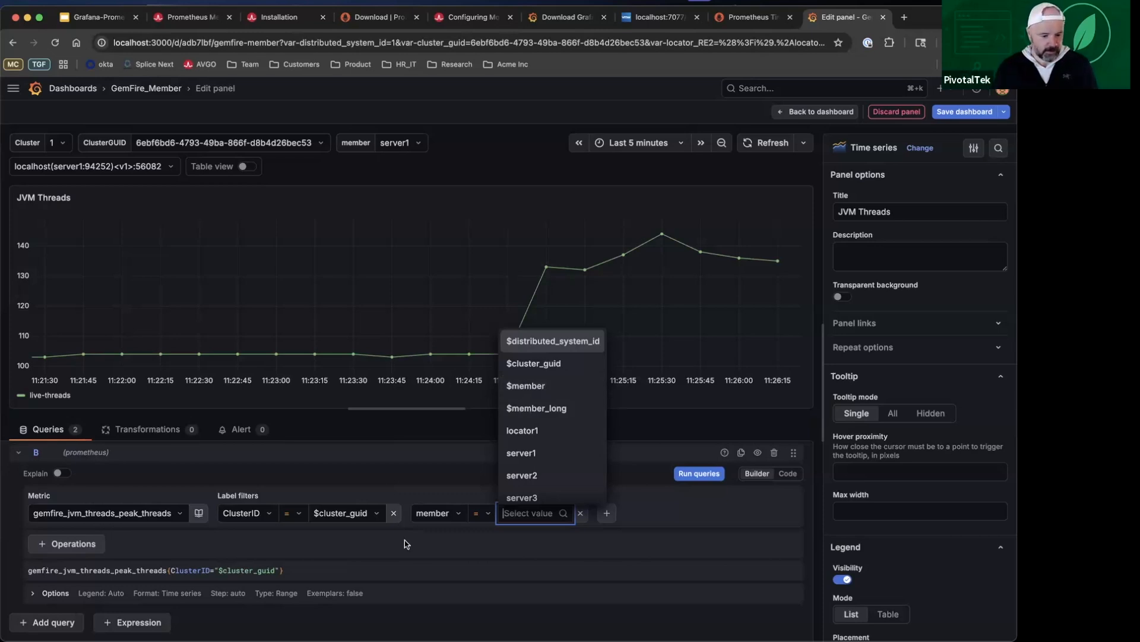
key(Down)
key(Down)
key(Return)
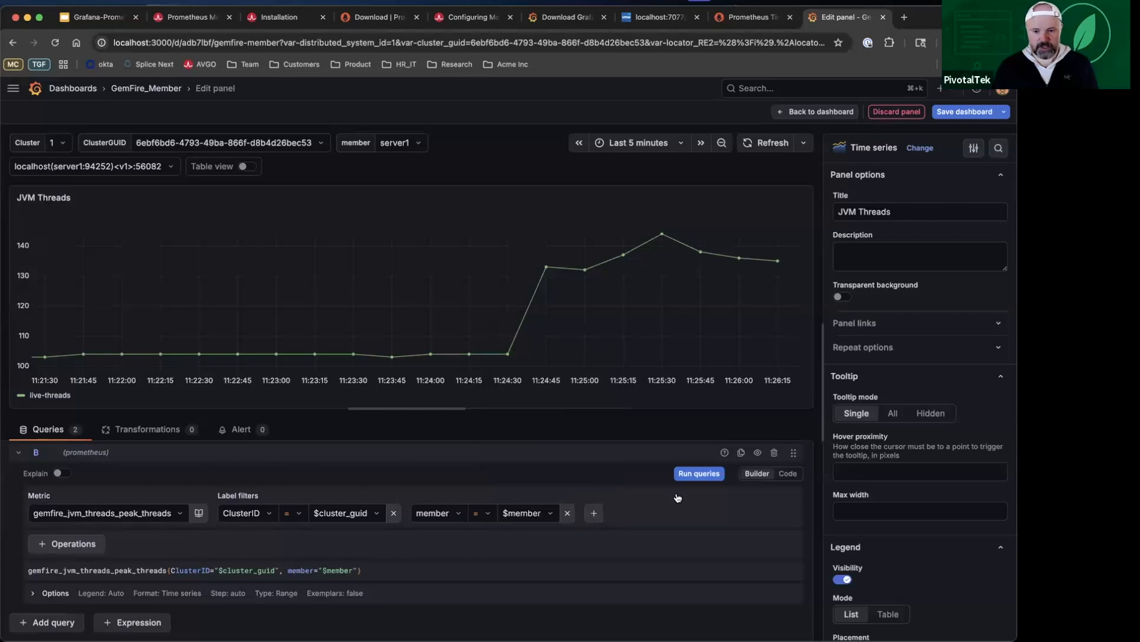
click(696, 473)
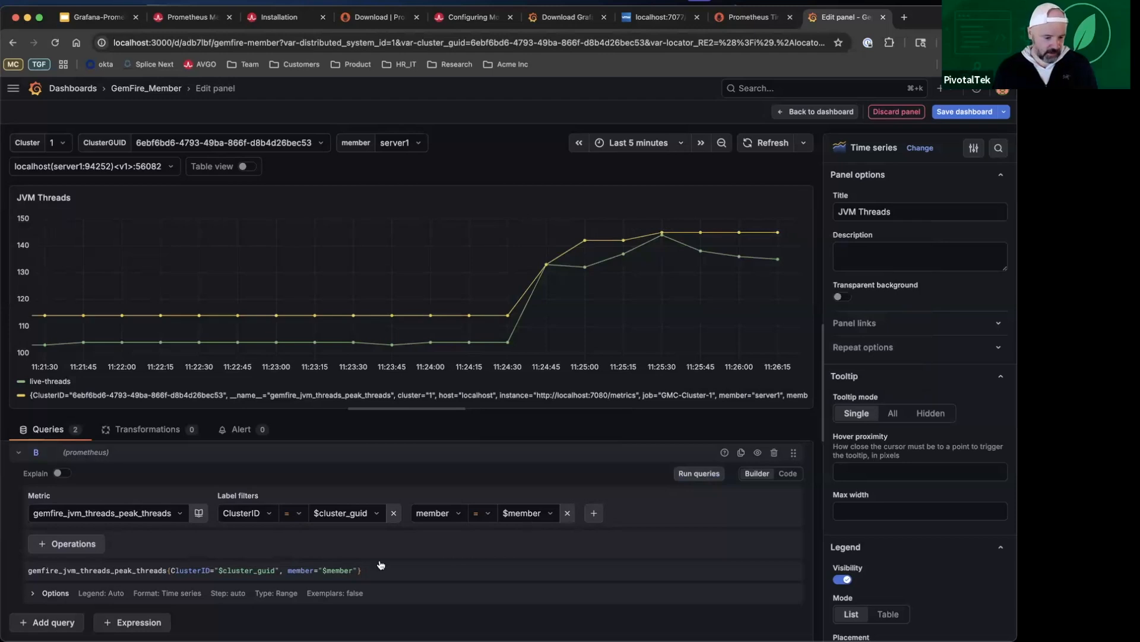
Step: Give query B the custom legend peak-threads
click(107, 594)
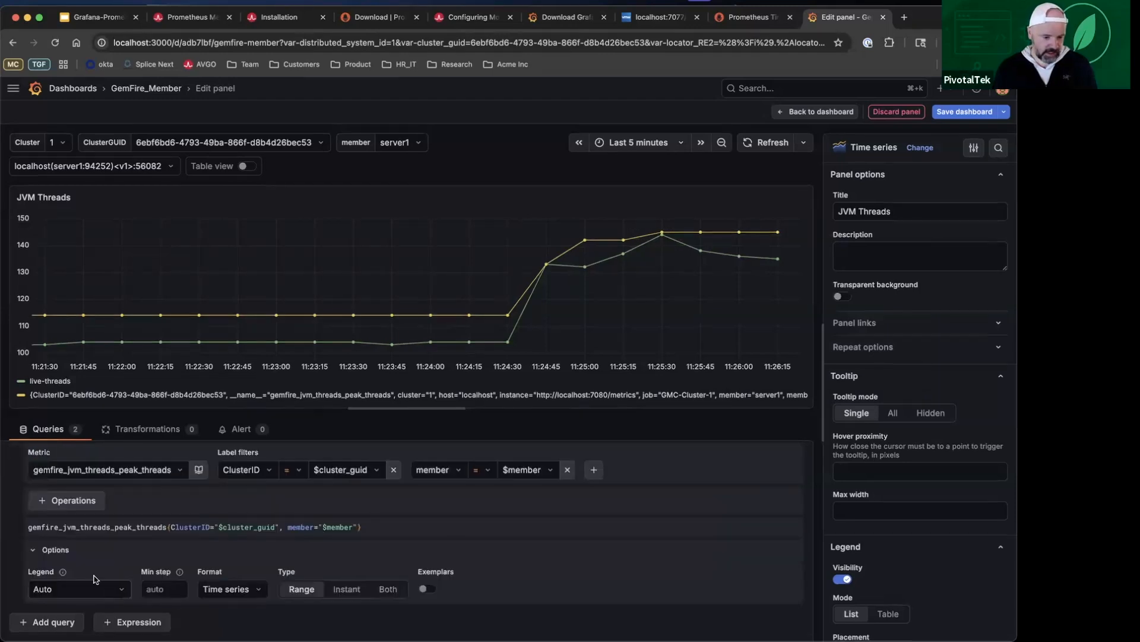
click(95, 579)
click(70, 559)
click(102, 589)
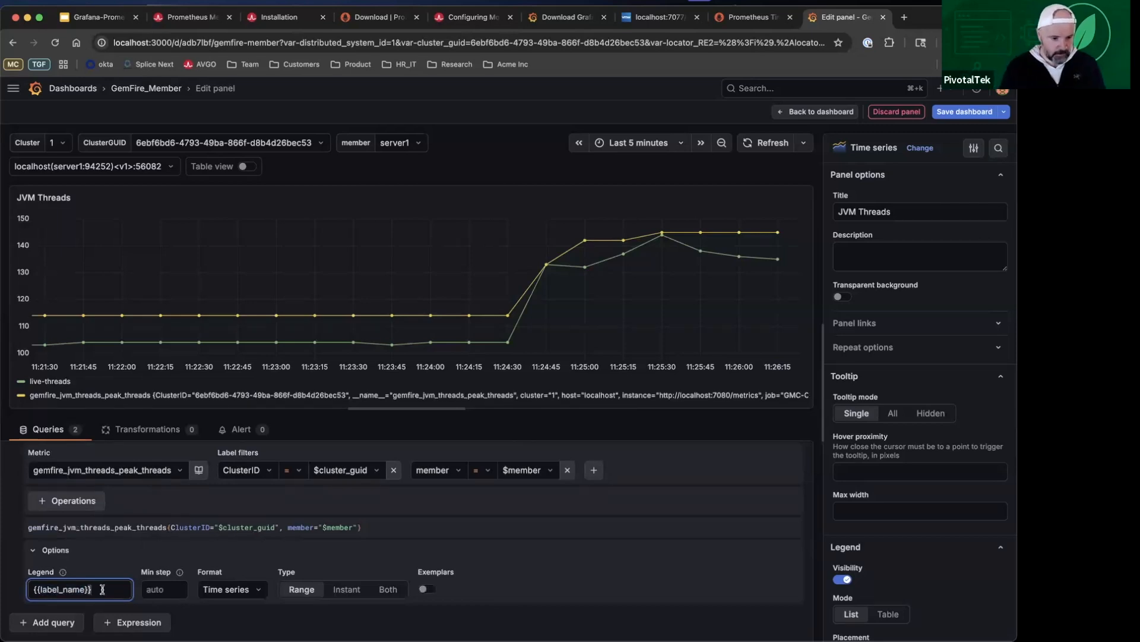
triple_click(102, 589)
text(pe)
text(ak_)
key(BackSpace)
text(-threads)
click(612, 547)
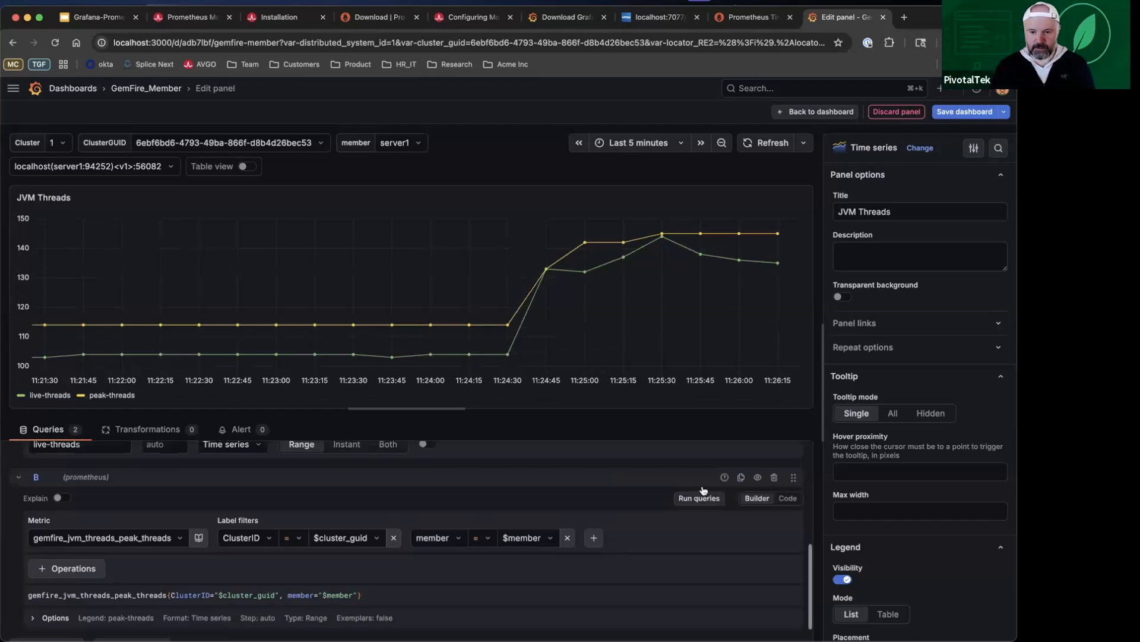
Step: Return to the dashboard, narrow the JVM Threads panel to about half its width and move it to the start of the Compute Details section
click(825, 113)
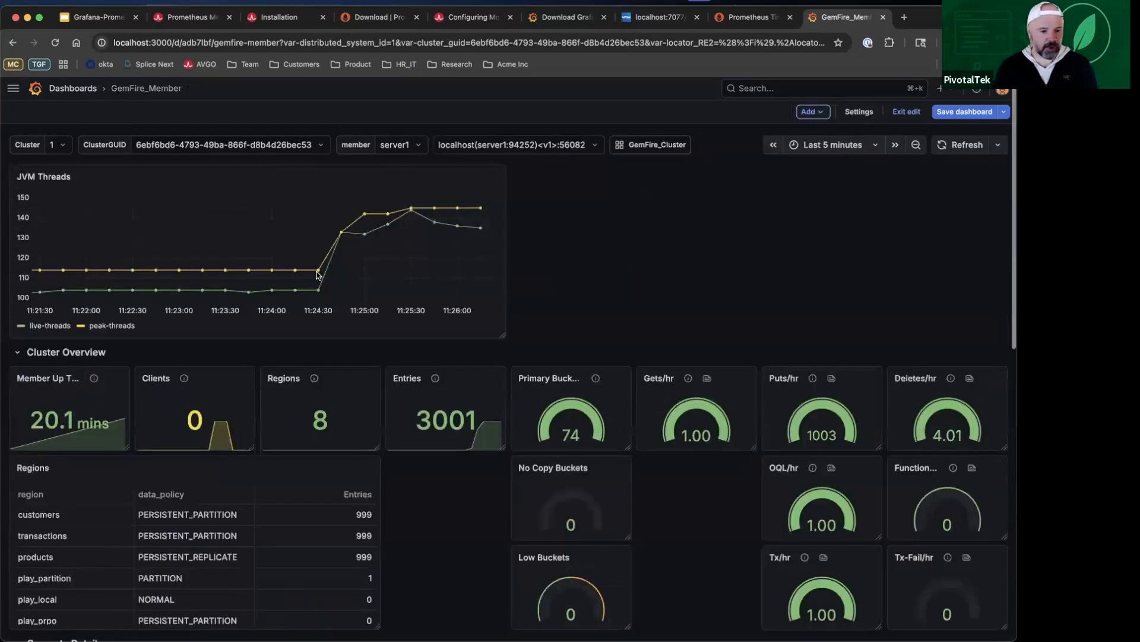
drag(508, 346, 254, 338)
drag(147, 171, 153, 496)
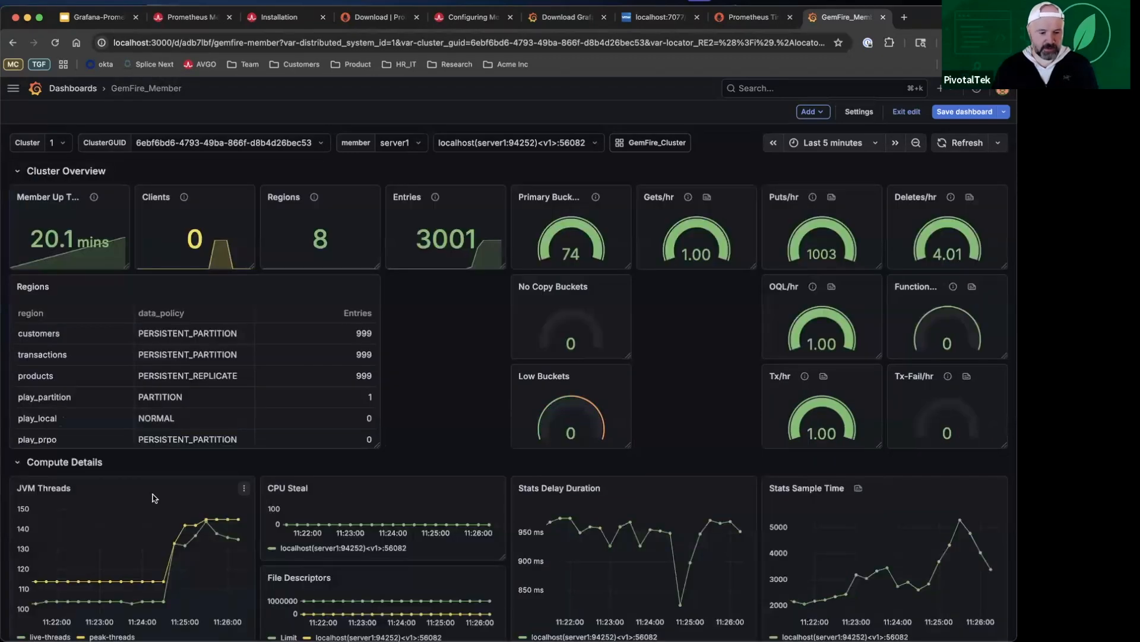
Step: Save the GemFire_Member dashboard with the new panel and switch to the Grafana-Prometheus presentation
scroll(154, 497, down, 3)
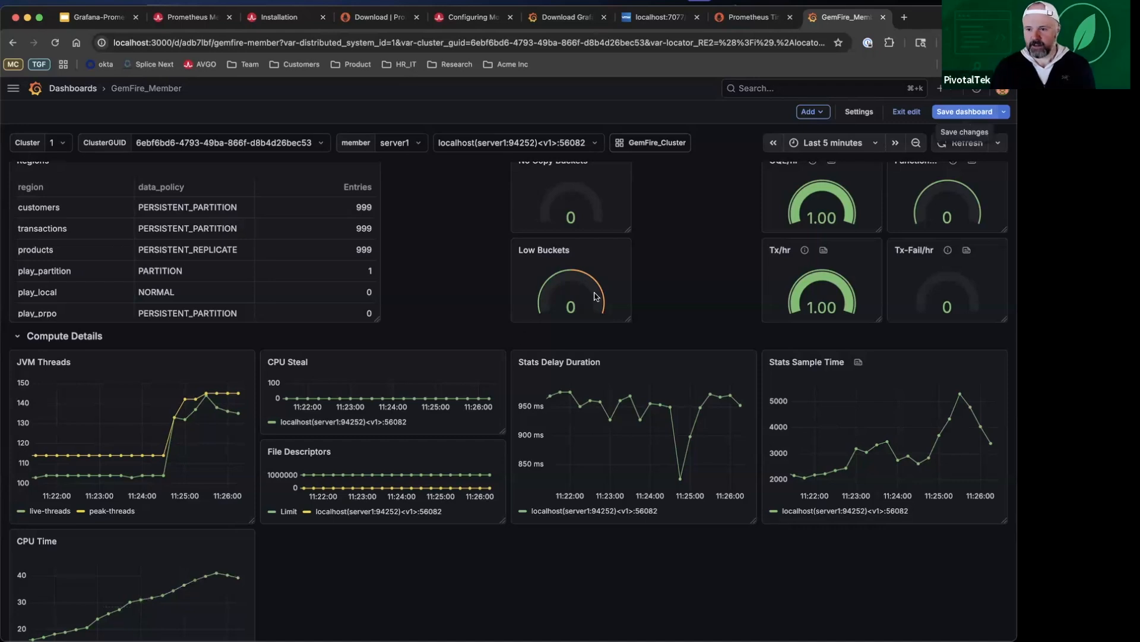
click(967, 116)
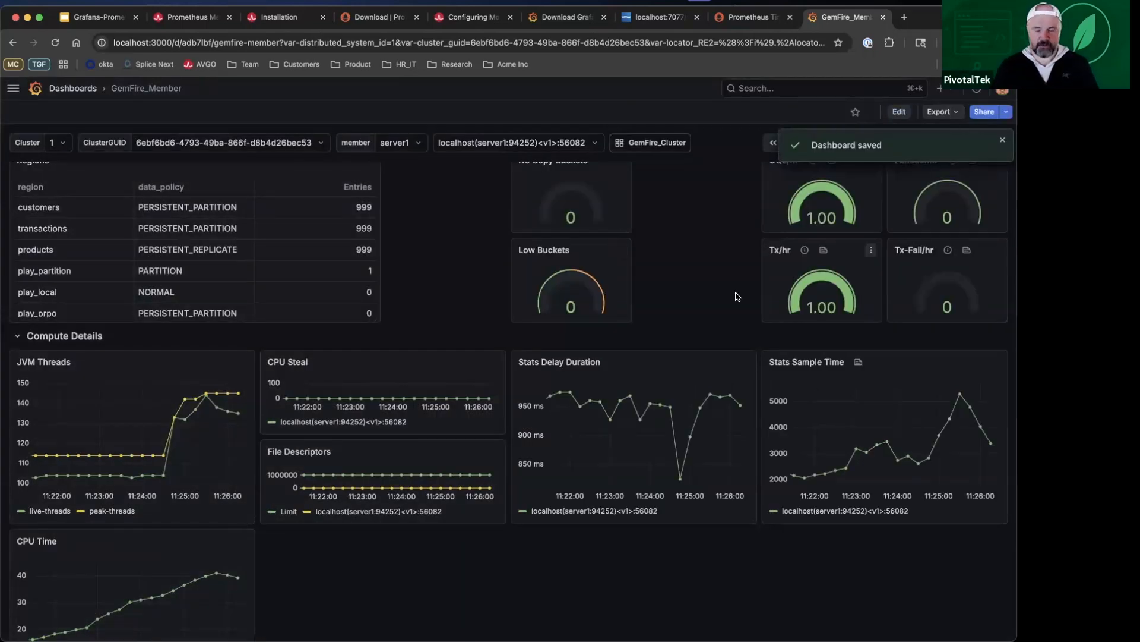
scroll(736, 296, up, 2)
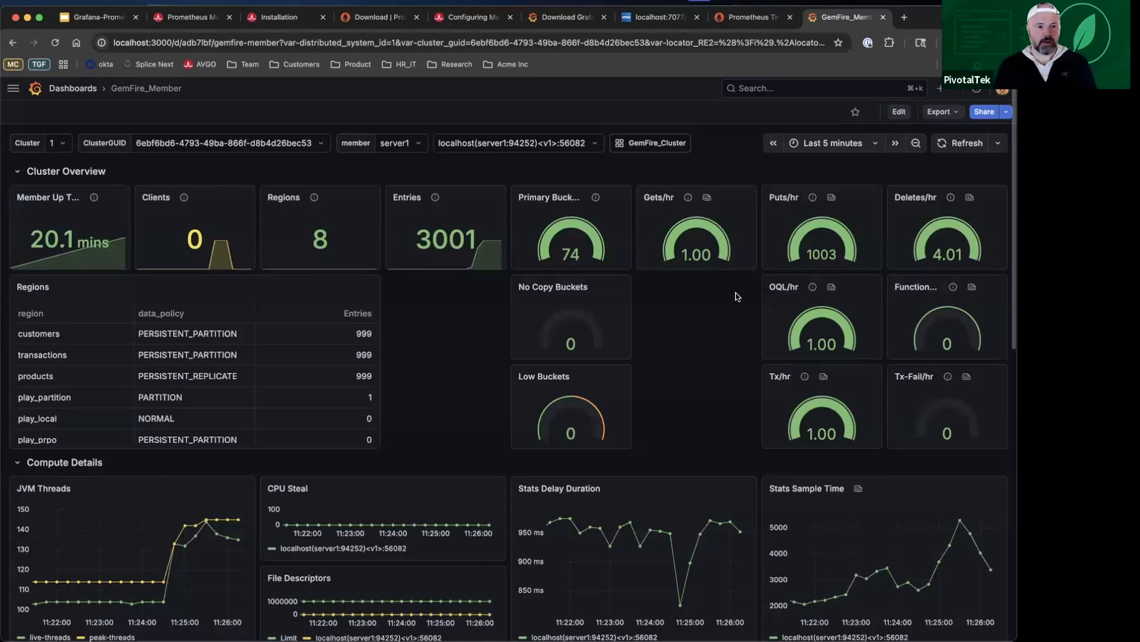
click(92, 22)
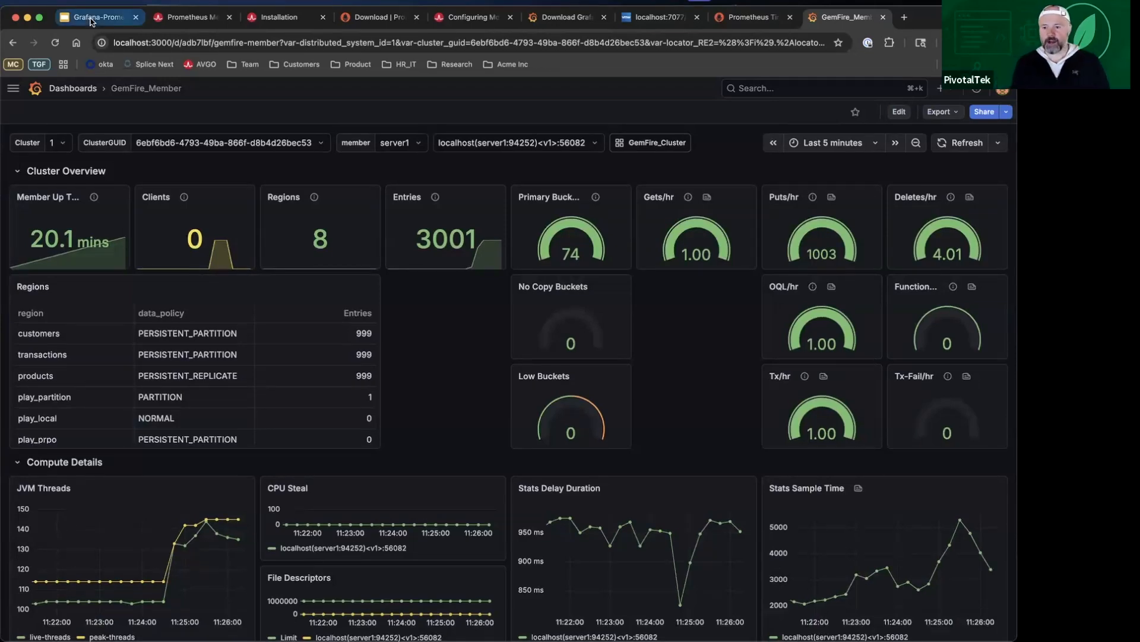